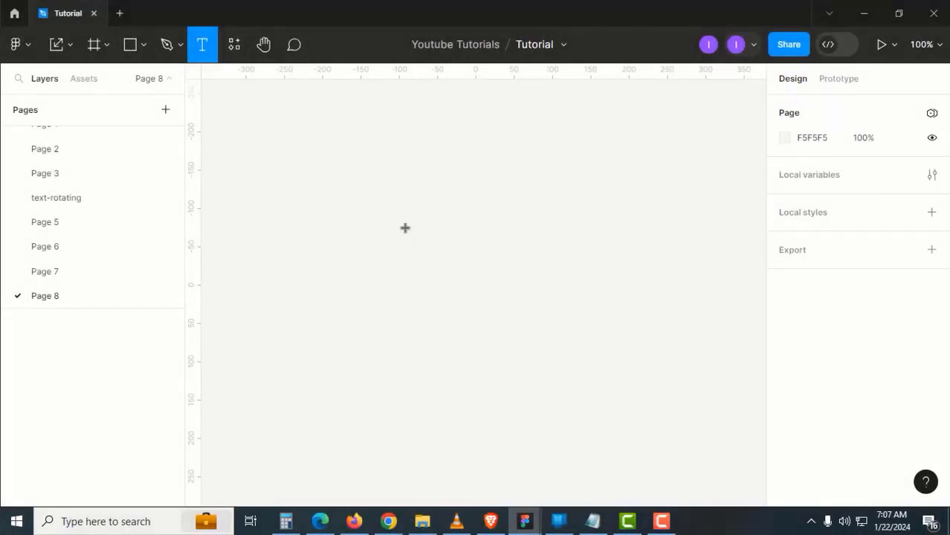
Add a bold text layer with the author's full name on Page 8, then switch to Chrome
click(350, 193)
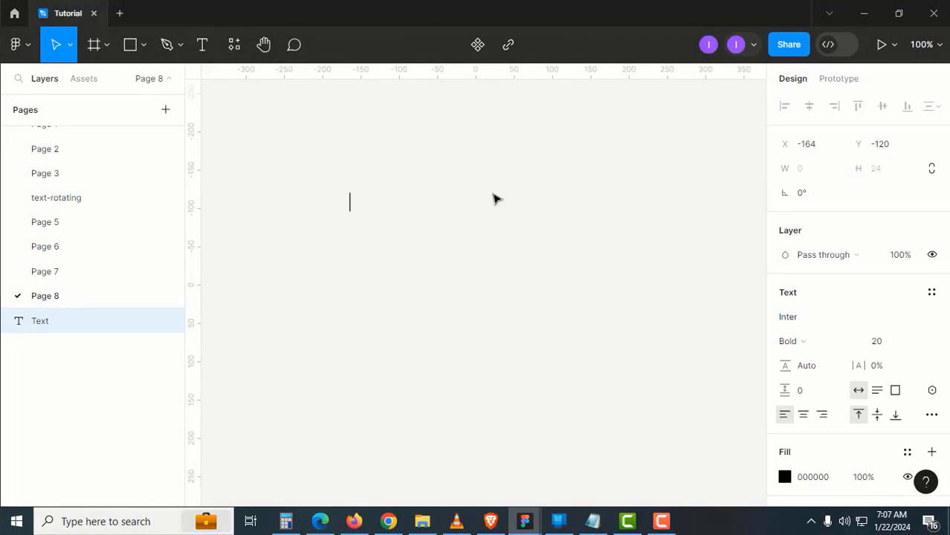
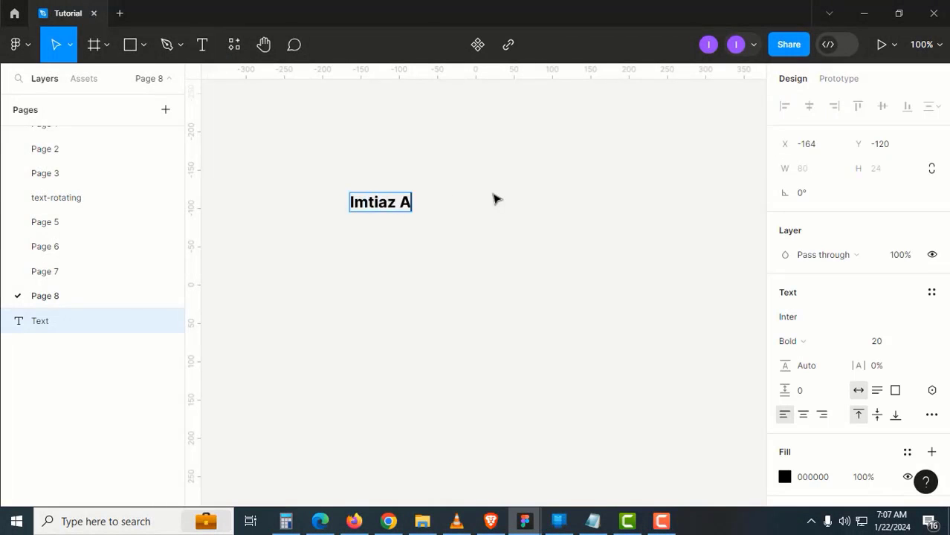
click(475, 303)
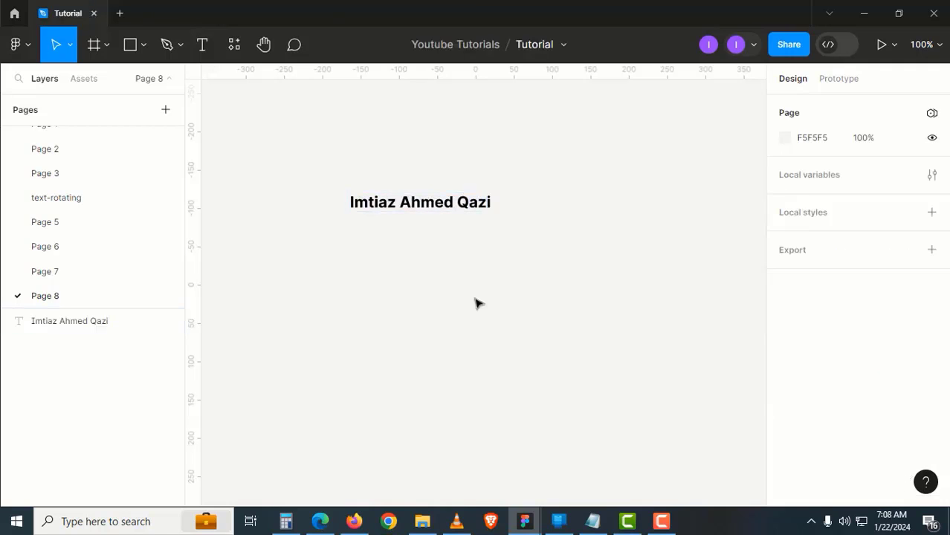
click(389, 521)
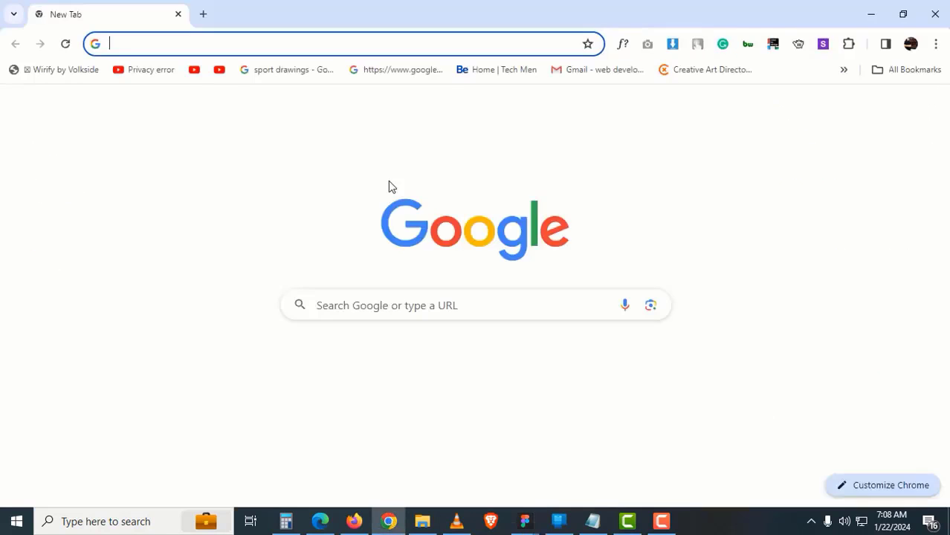
Search 'long dash' and copy the em dash from the Thesaurus.com article title
text(long d)
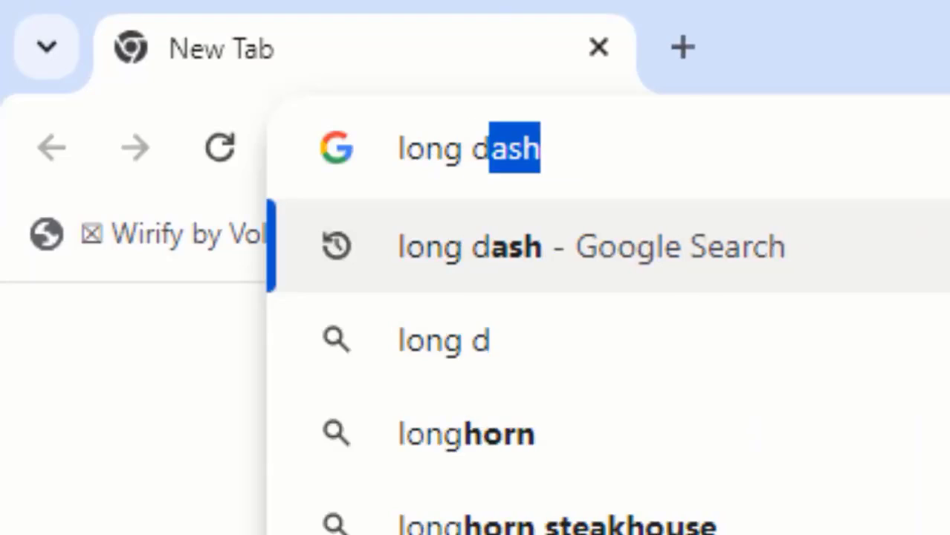
key(Return)
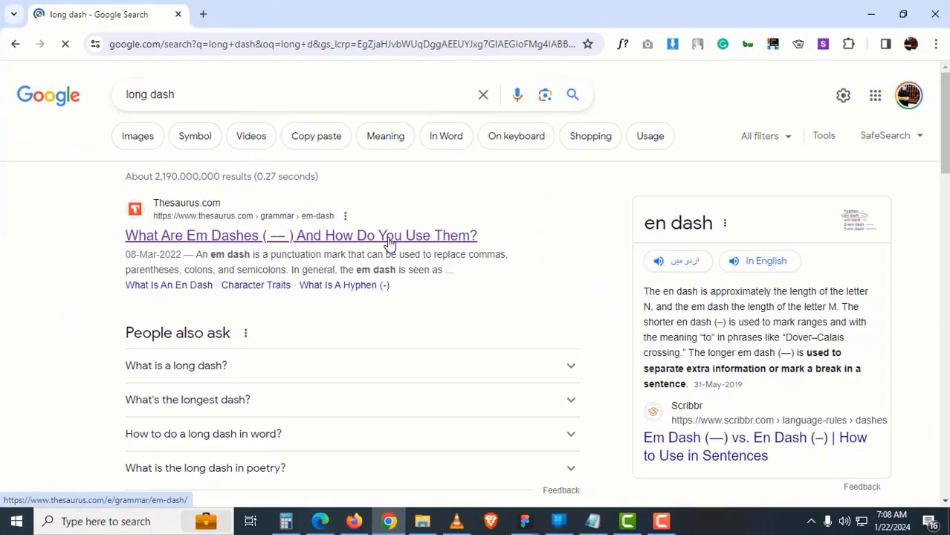
click(388, 241)
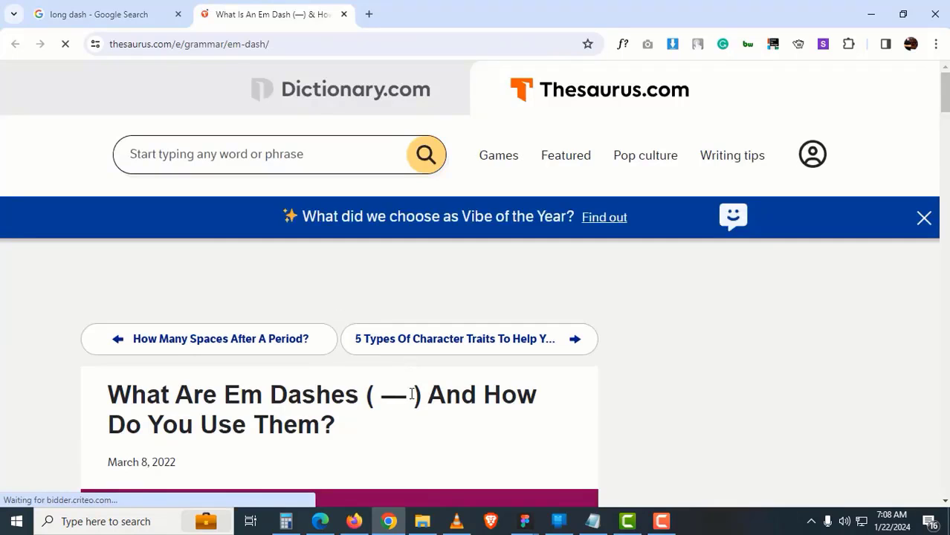
drag(410, 393, 382, 399)
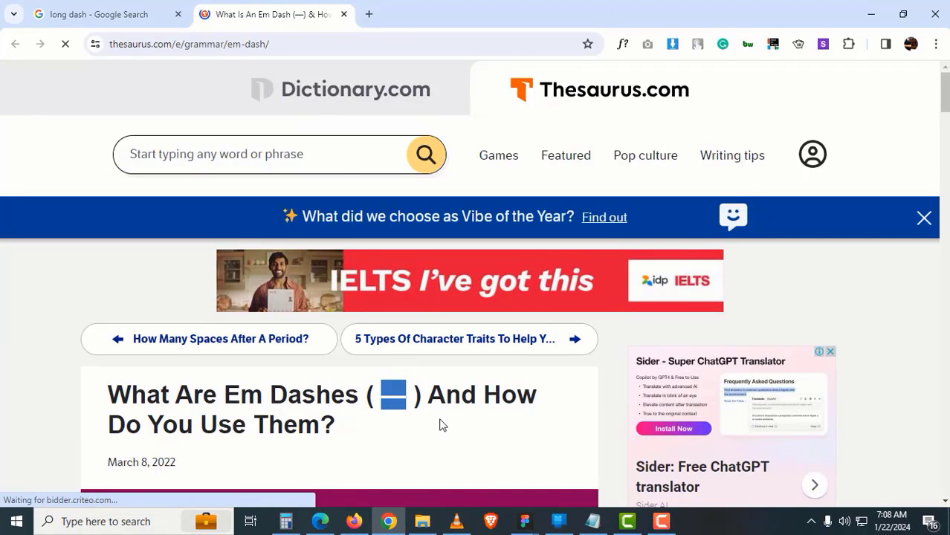
Close Chrome and reselect the name text layer in Figma
key(ctrl+w)
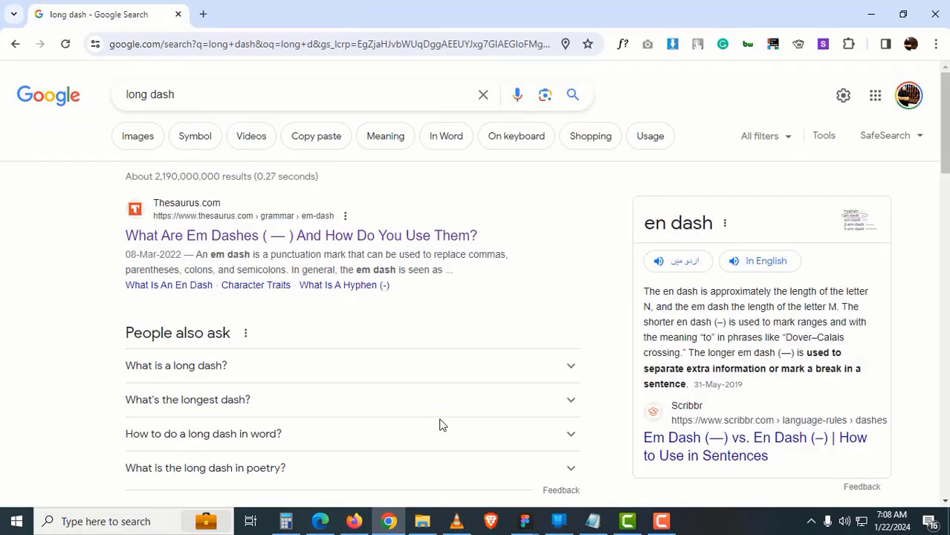
click(926, 15)
click(483, 210)
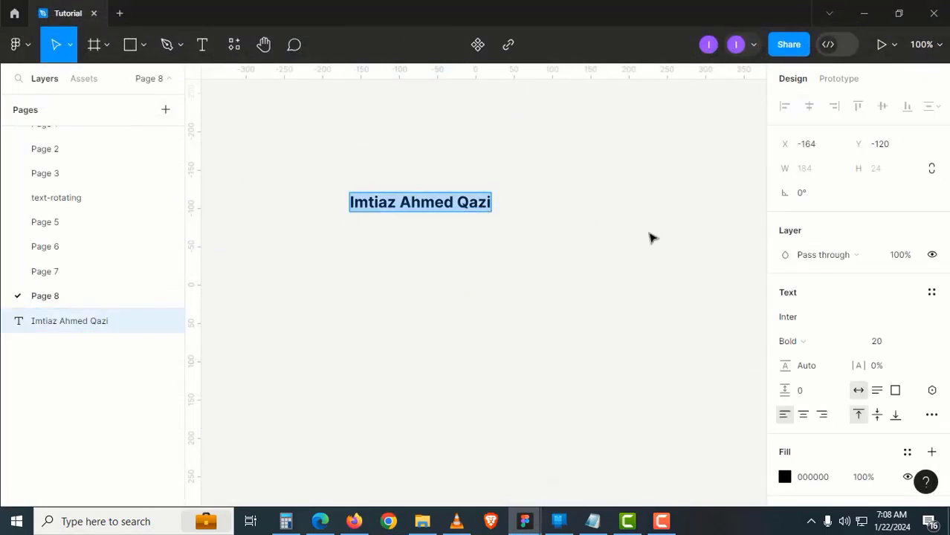
Append a run of em dashes (———) after the name
key(End)
text(—)
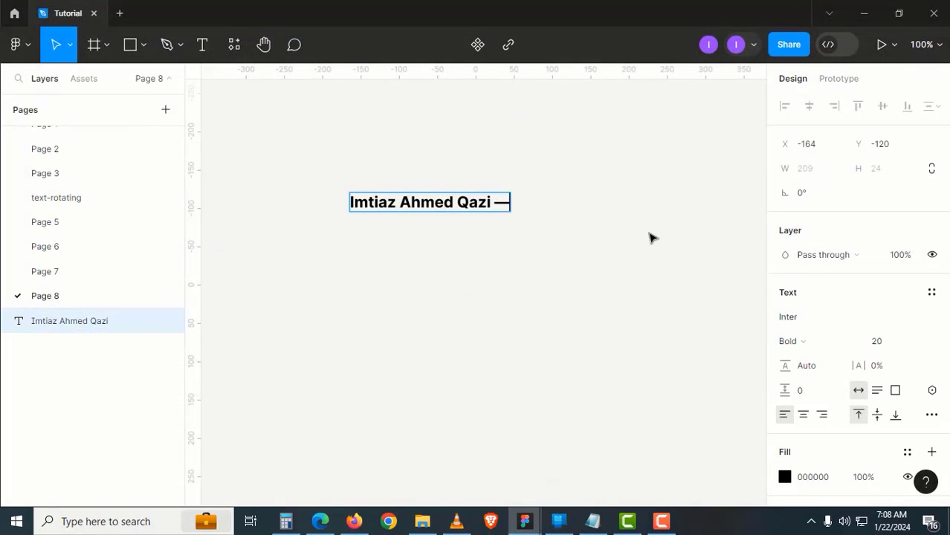
text(——)
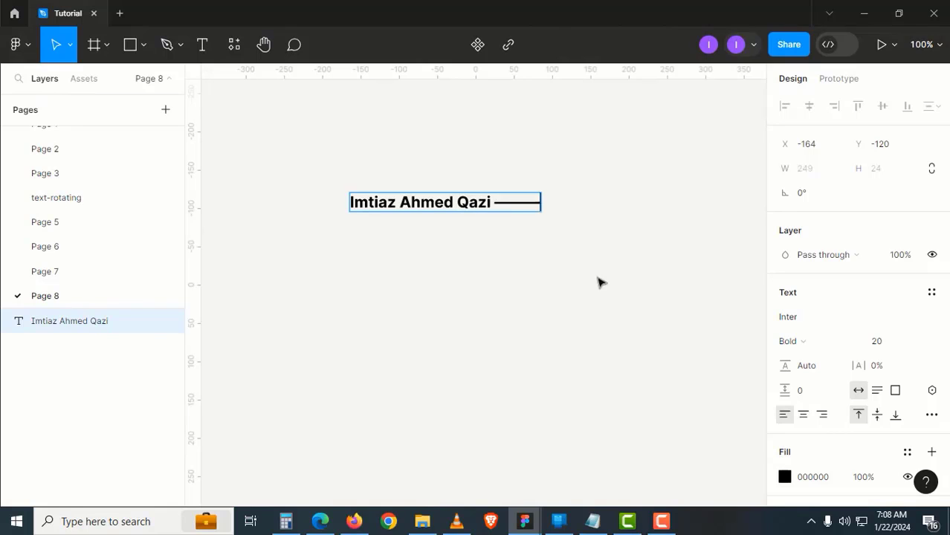
key(Escape)
Insert two yellow heart emojis at the start of the name text
click(498, 265)
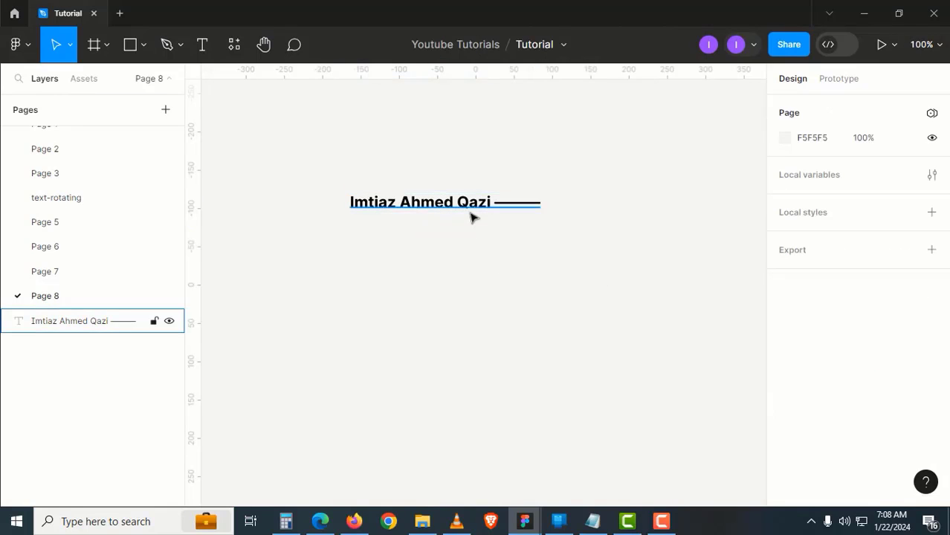
click(379, 209)
double_click(363, 208)
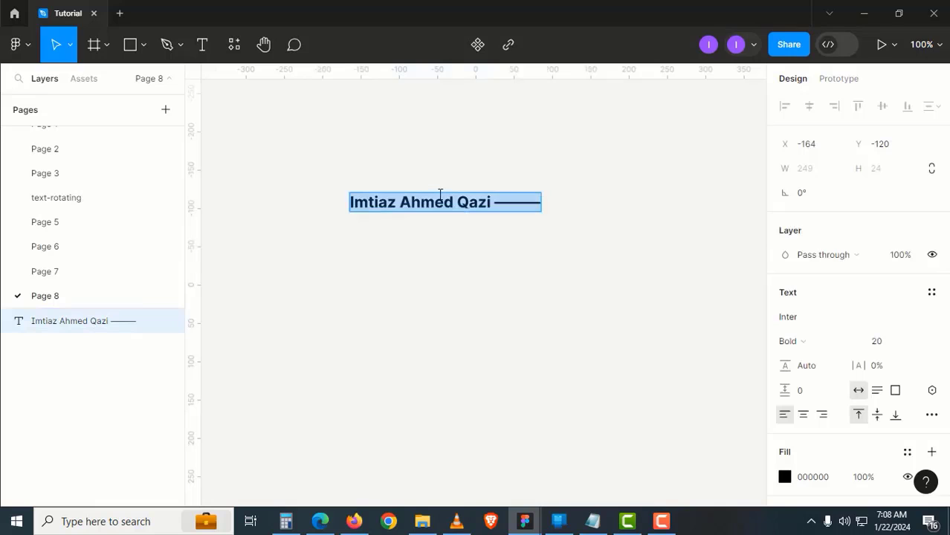
key(Left)
key(super+period)
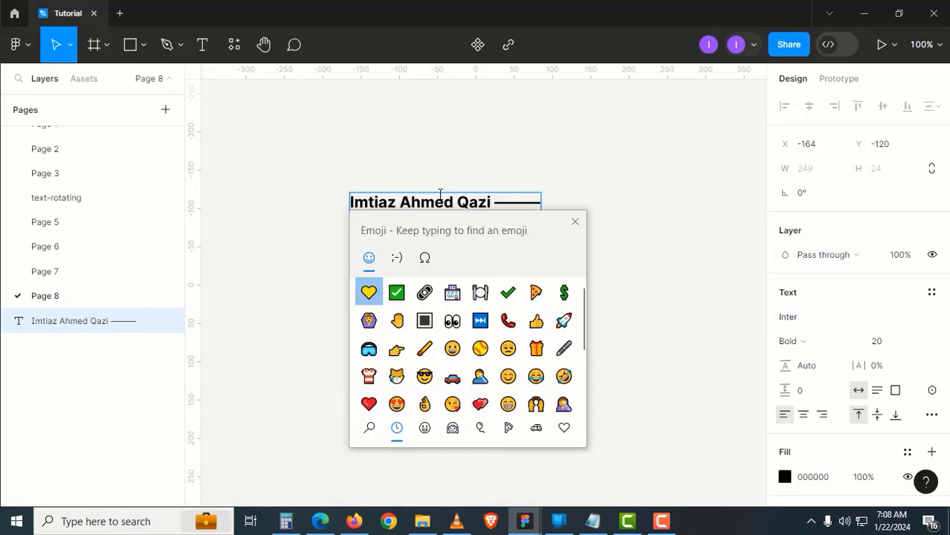
click(369, 293)
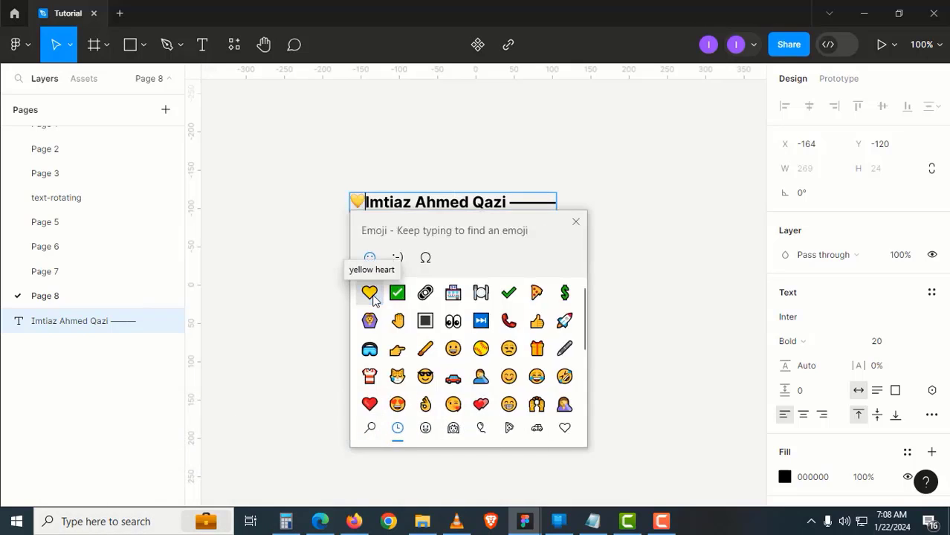
click(374, 297)
key(Escape)
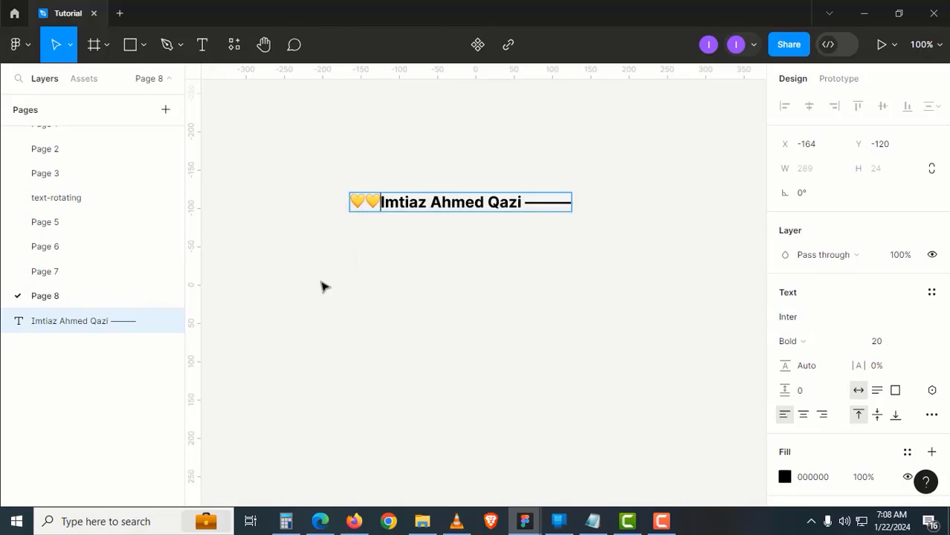
key(Escape)
Shift the name text layer slightly up and to the left
click(437, 308)
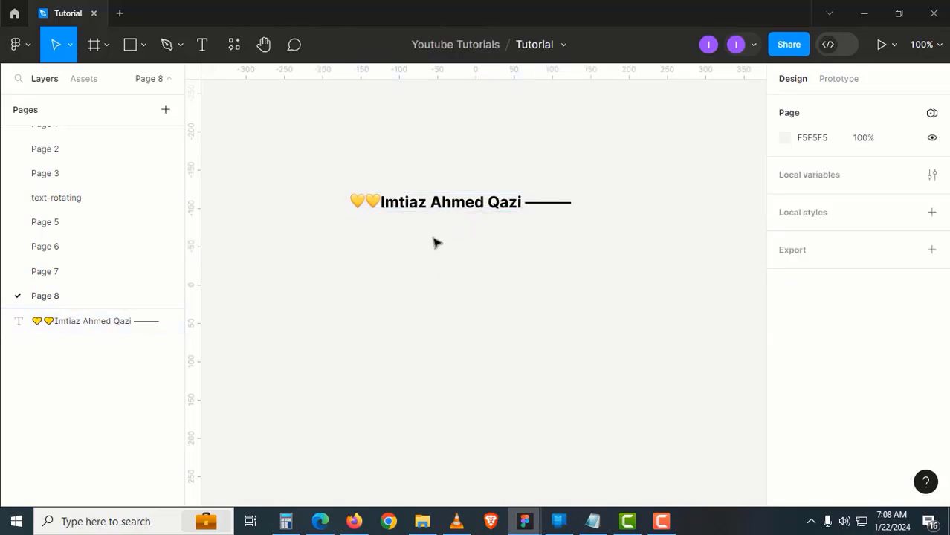
drag(438, 214, 427, 201)
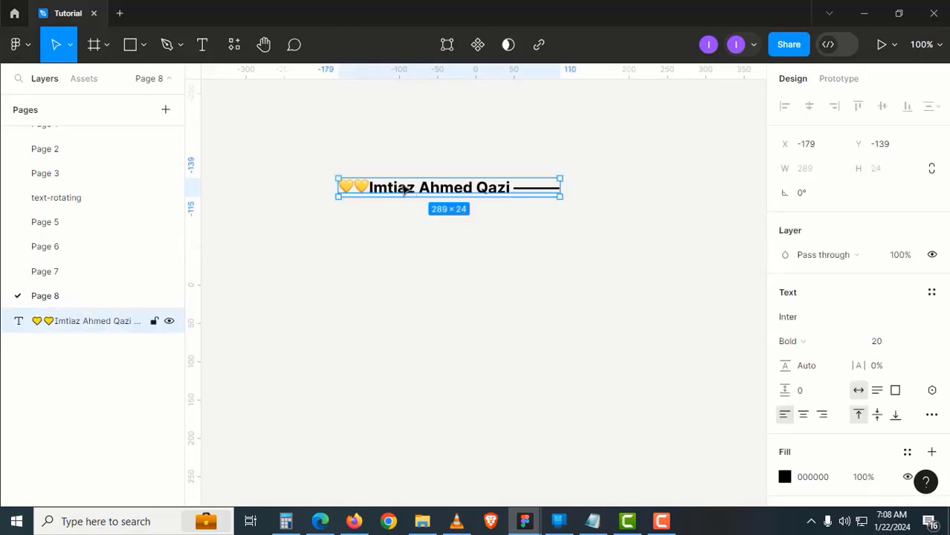
click(244, 58)
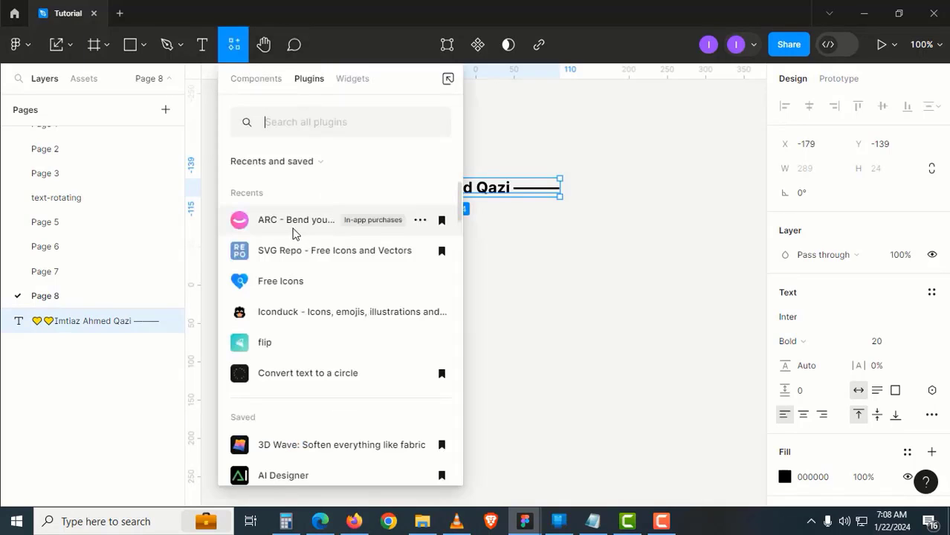
Curl the text with ARC – Bend your type! at bend strength 98 and apply it as a group
click(292, 234)
drag(308, 125, 478, 229)
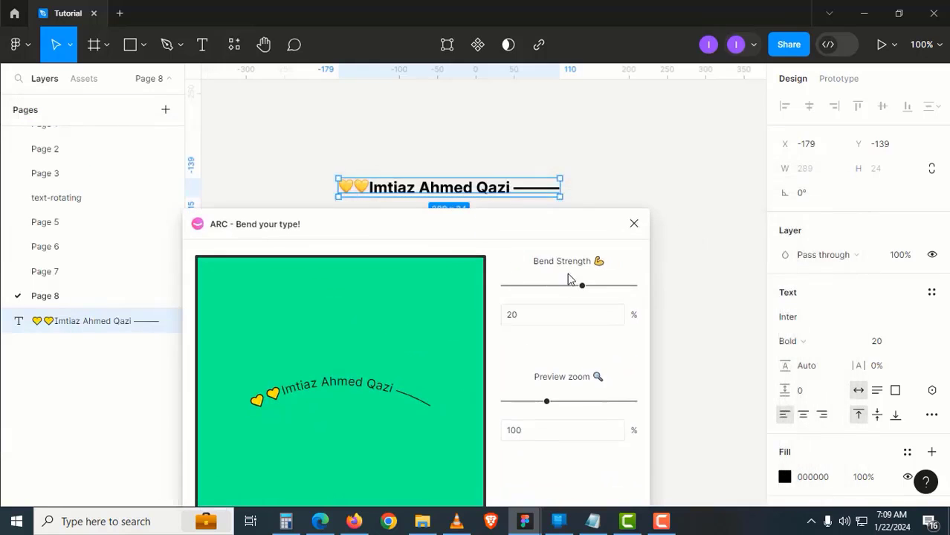
drag(582, 285, 597, 286)
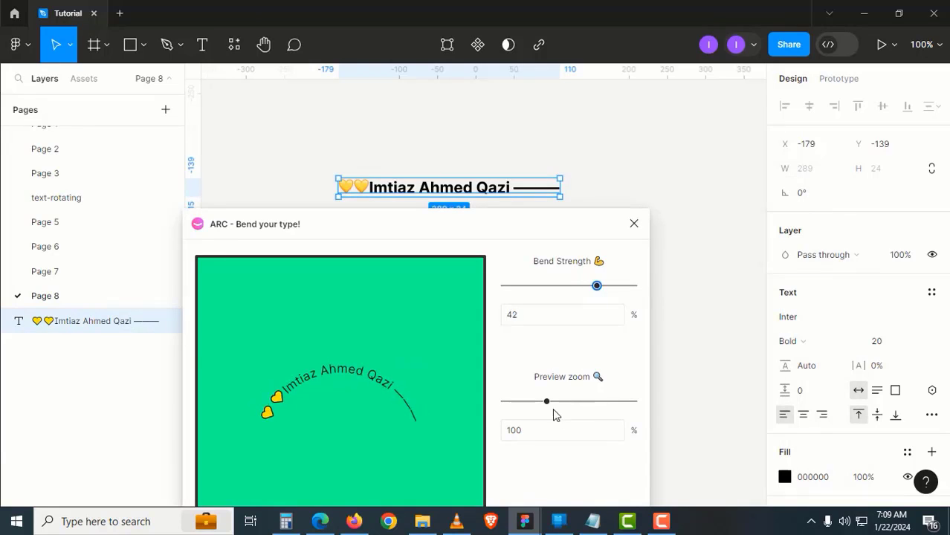
drag(549, 402, 579, 401)
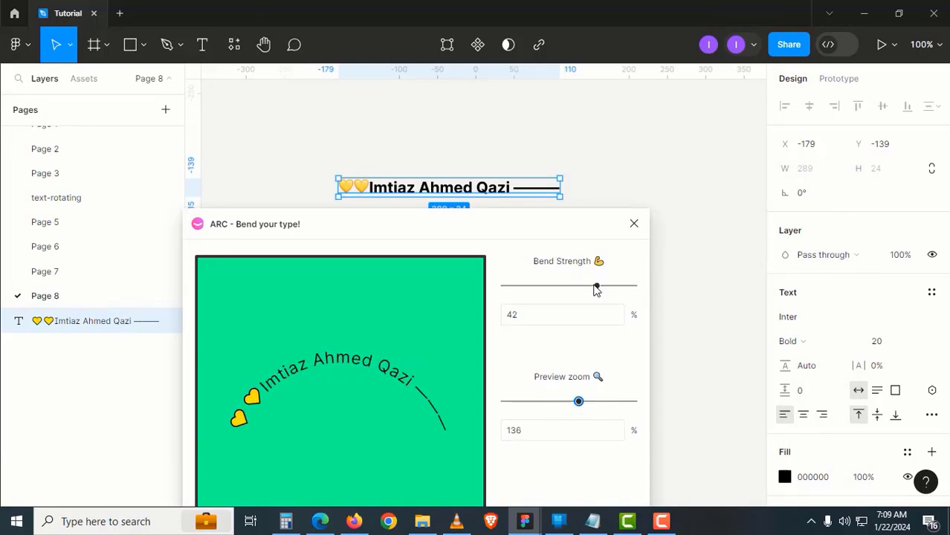
drag(595, 289, 635, 292)
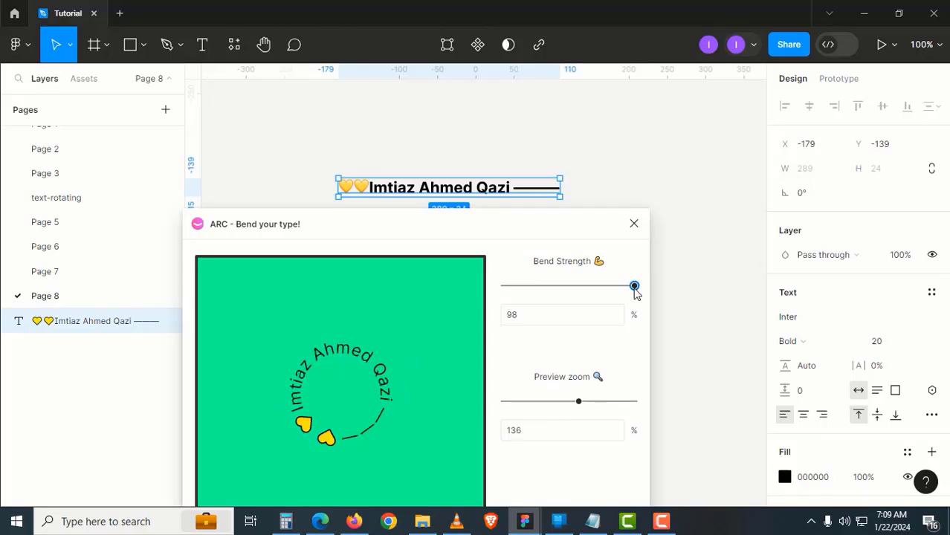
drag(578, 225, 643, 138)
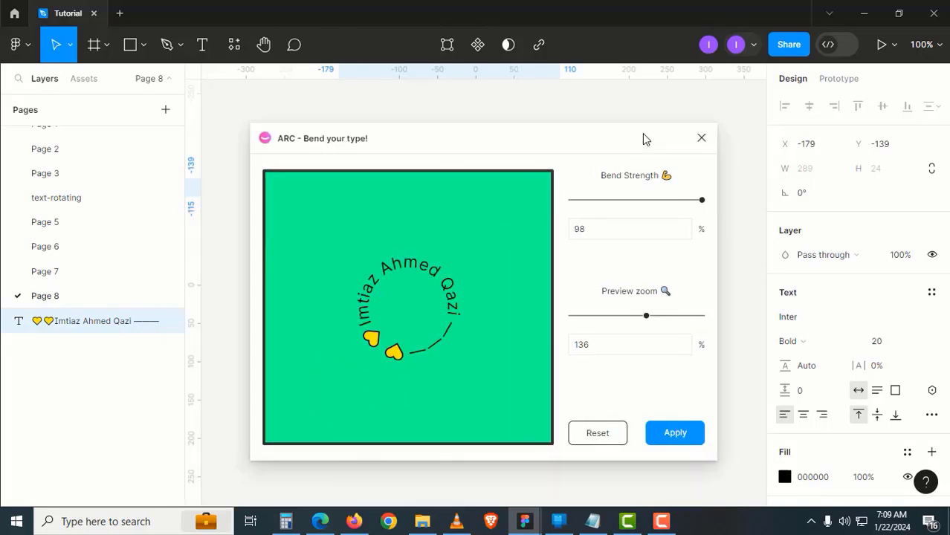
click(677, 434)
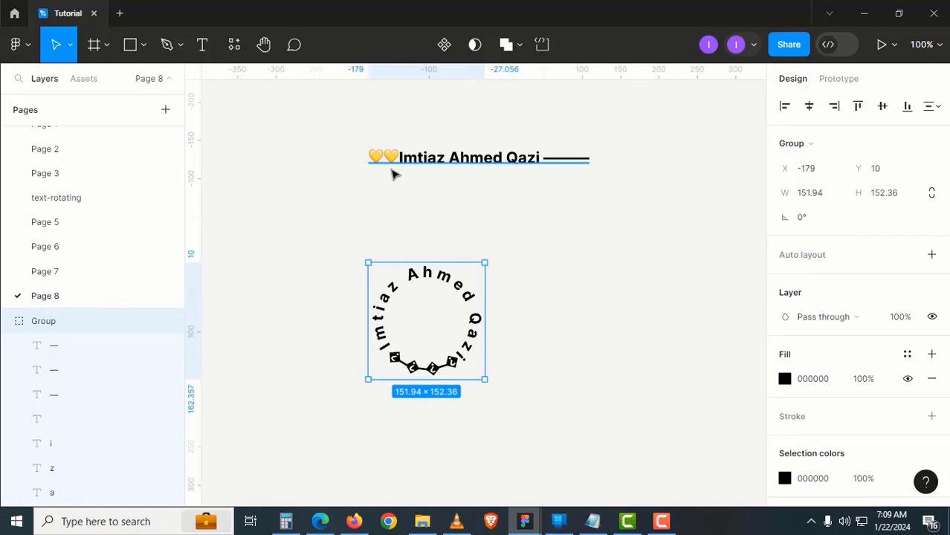
Duplicate the circular text group to the right and ungroup the copy
scroll(495, 417, up, 3)
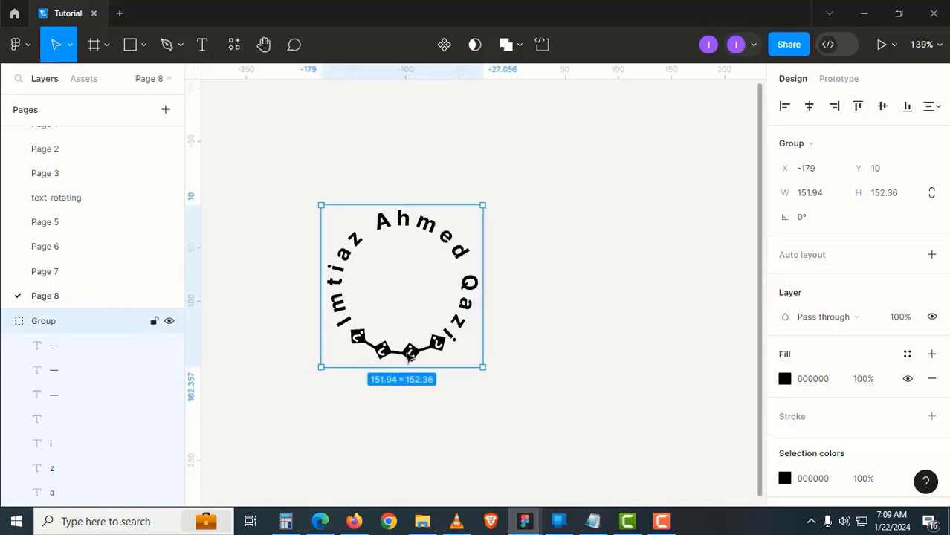
drag(407, 353, 592, 329)
right_click(588, 307)
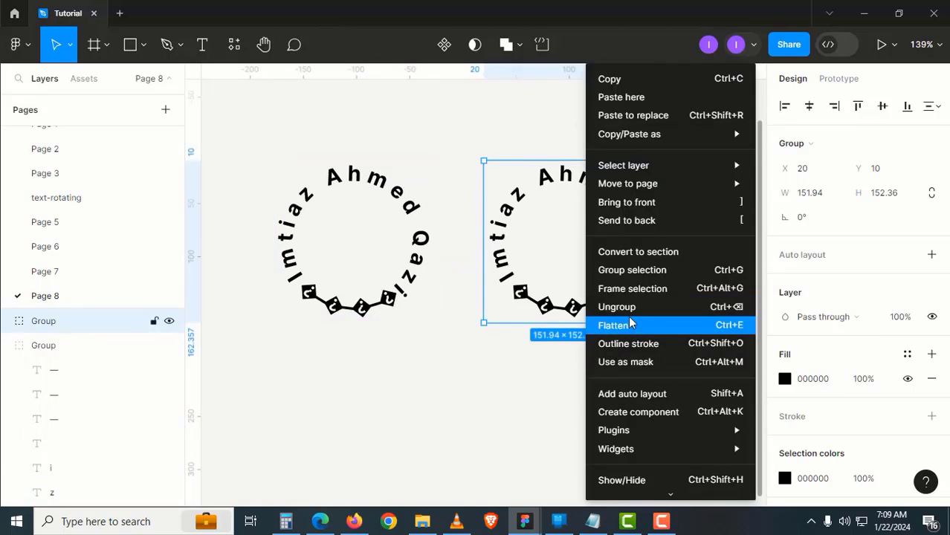
click(605, 307)
click(577, 335)
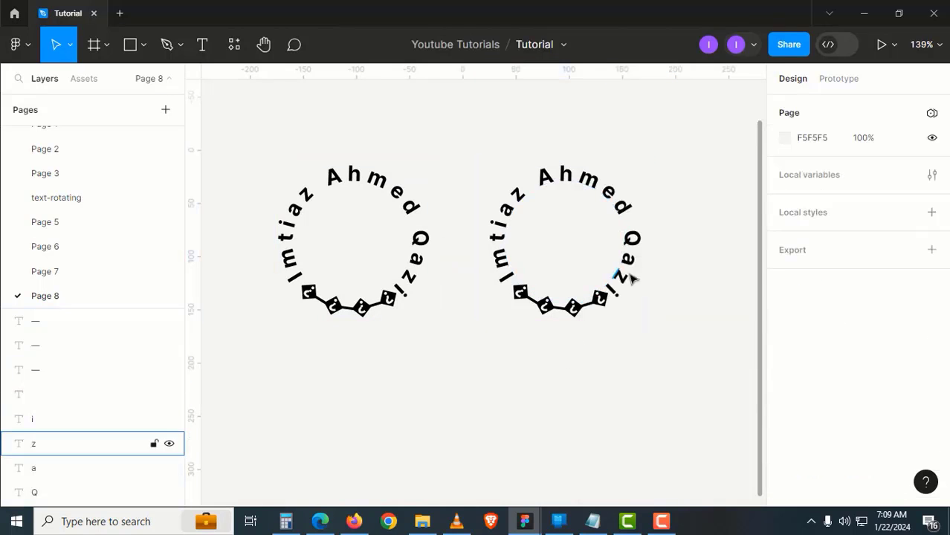
Outline-stroke the copy's letters, then select its three short connecting lines
drag(477, 148, 677, 386)
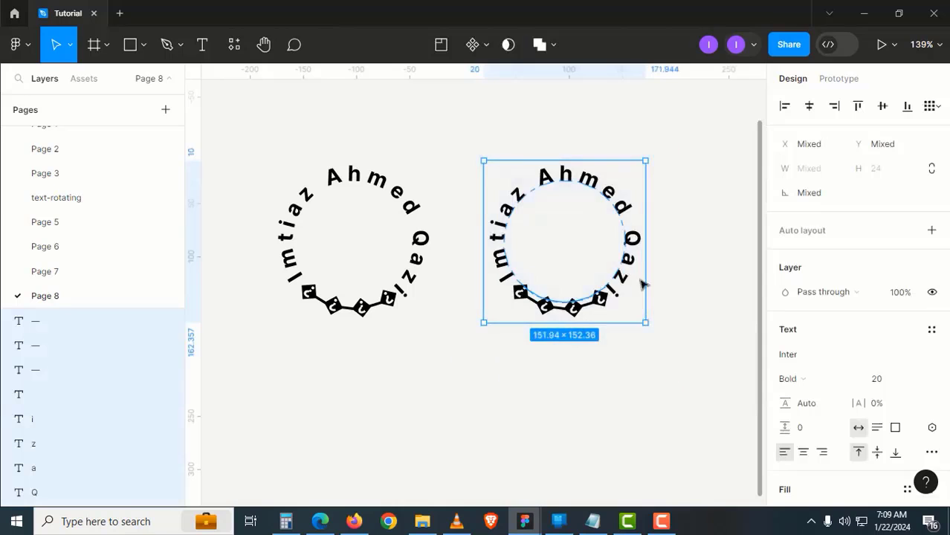
right_click(630, 269)
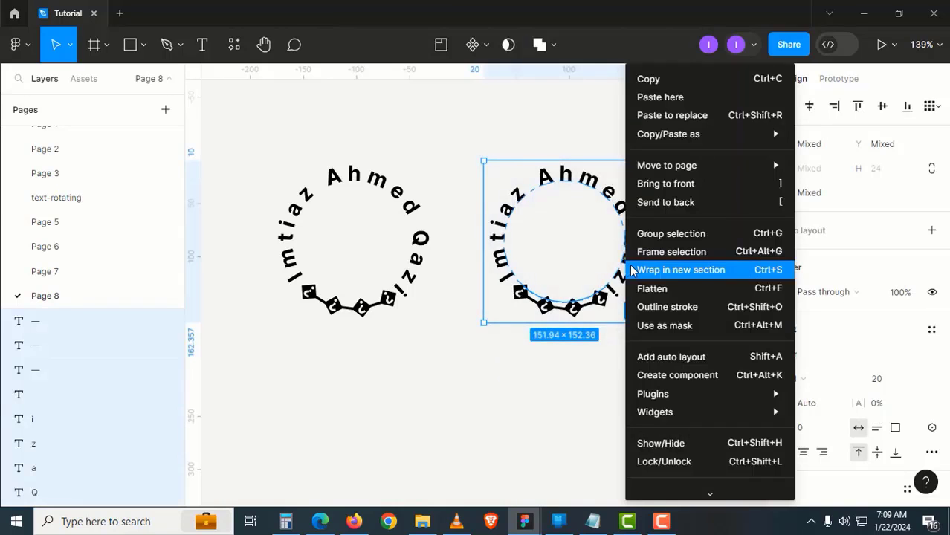
click(671, 309)
click(602, 340)
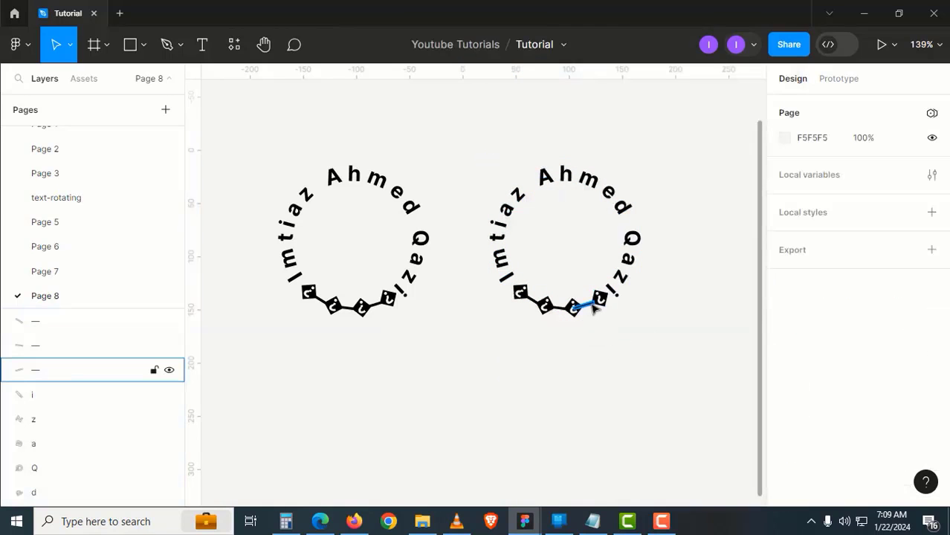
click(594, 307)
scroll(573, 321, up, 5)
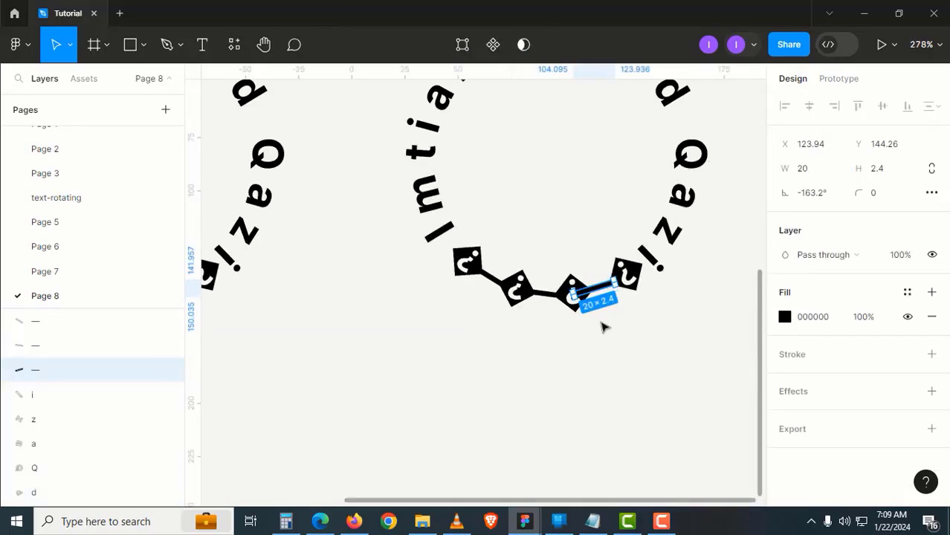
drag(628, 348, 469, 273)
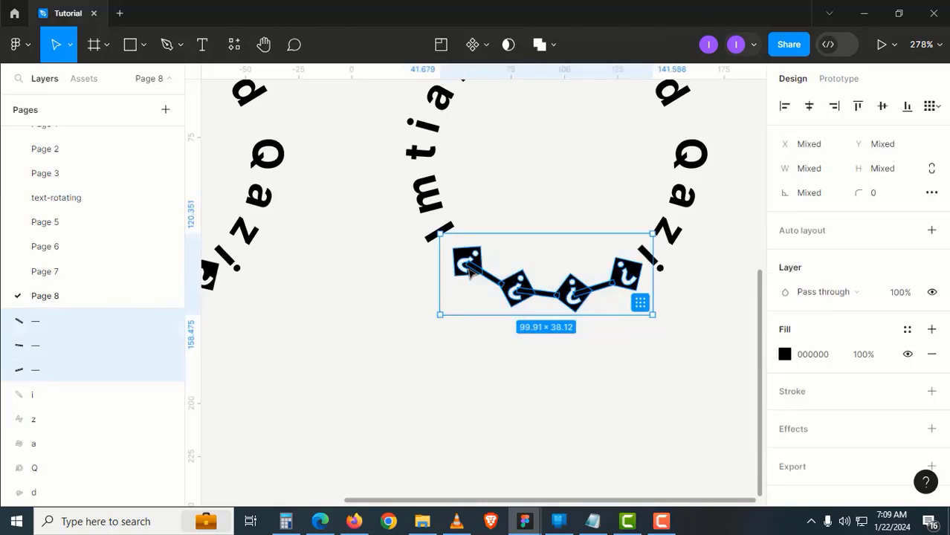
Delete the three short connecting lines from the right circle
key(Delete)
scroll(487, 327, down, 5)
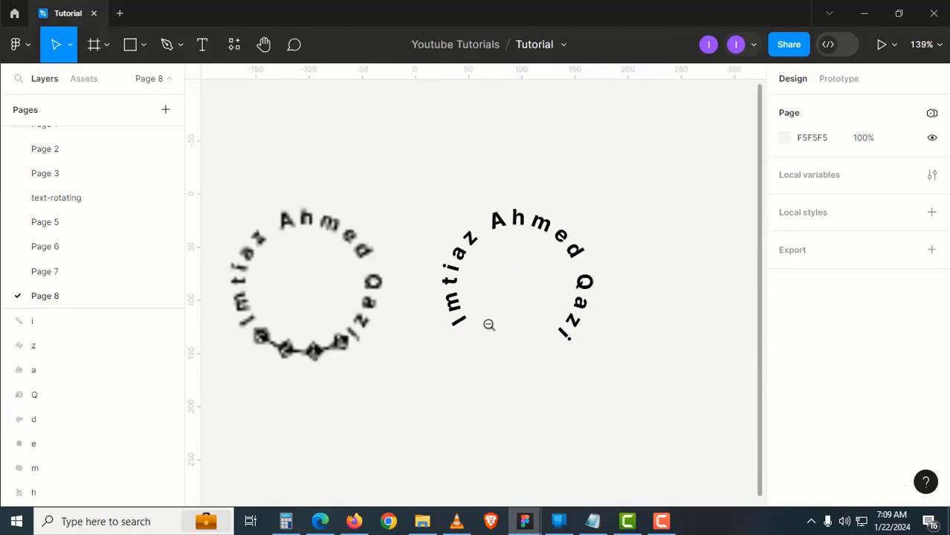
scroll(487, 334, up, 1)
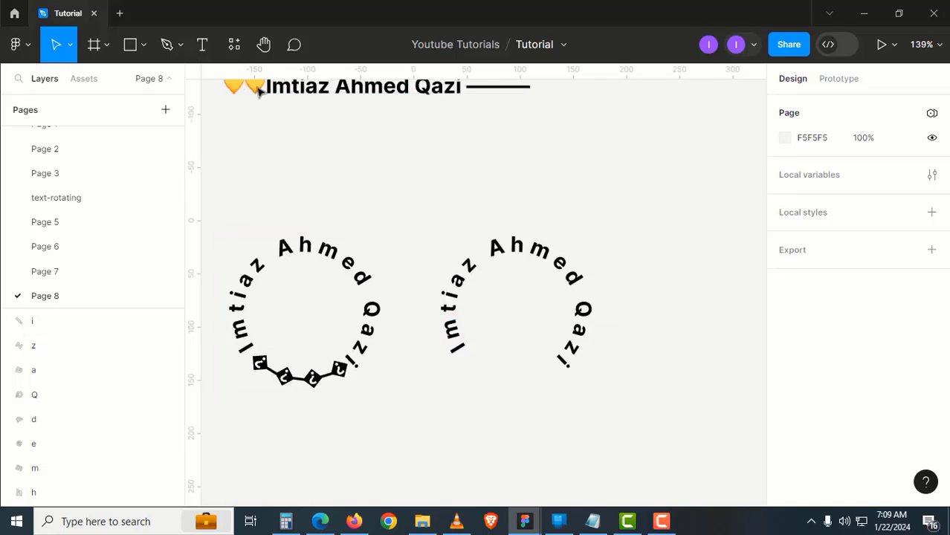
scroll(401, 177, up, 1)
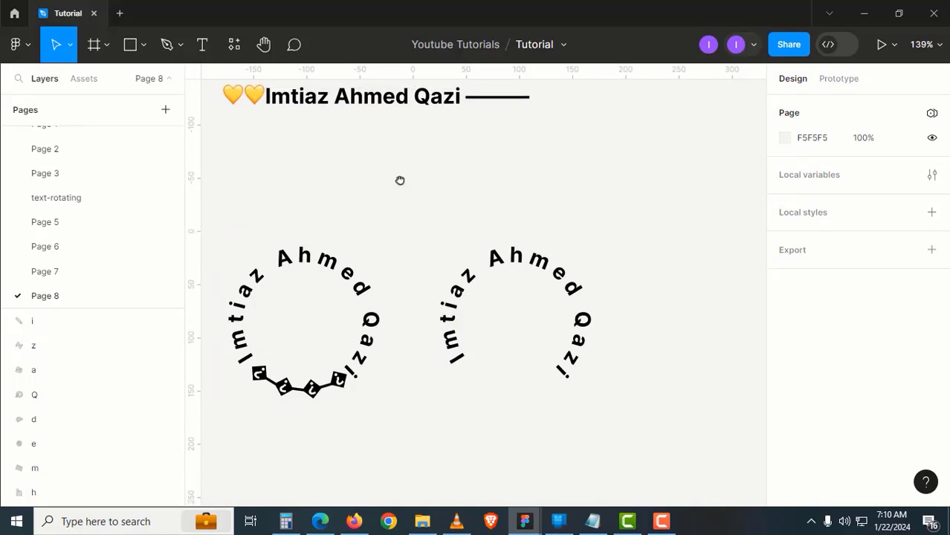
Flatten the right circle's remaining letters into a single vector
drag(415, 213, 626, 410)
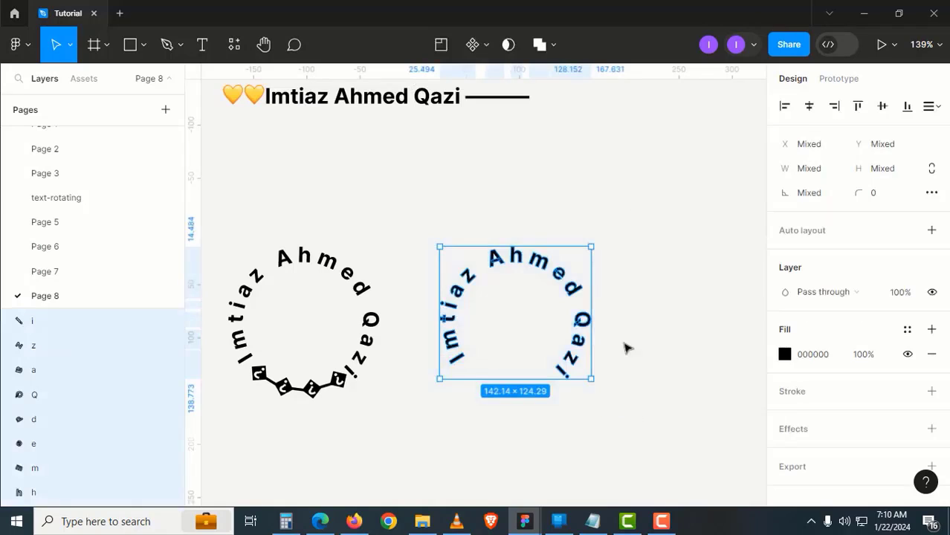
click(552, 46)
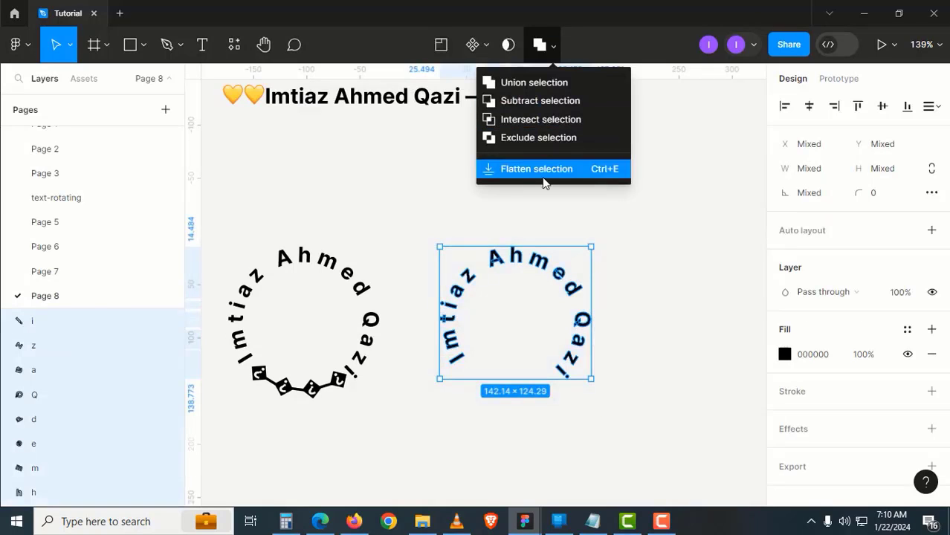
click(550, 169)
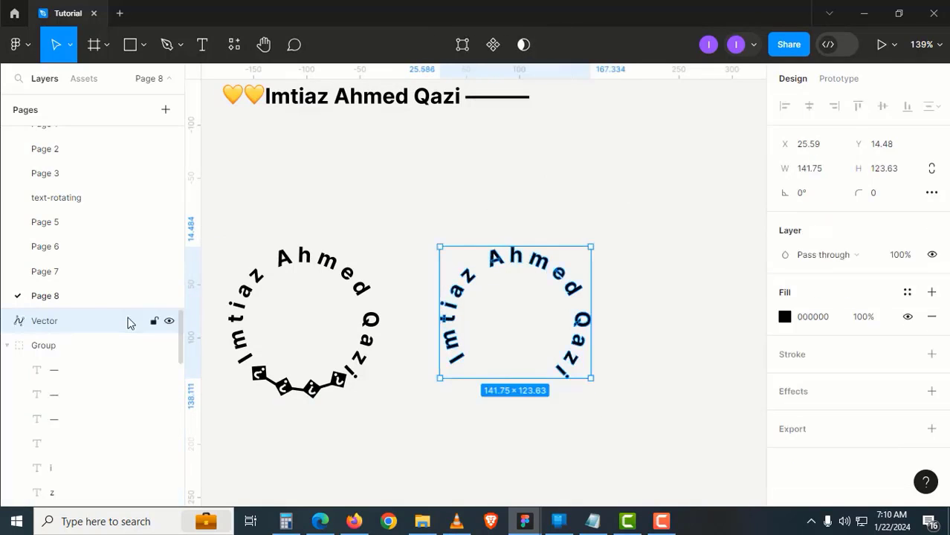
click(452, 213)
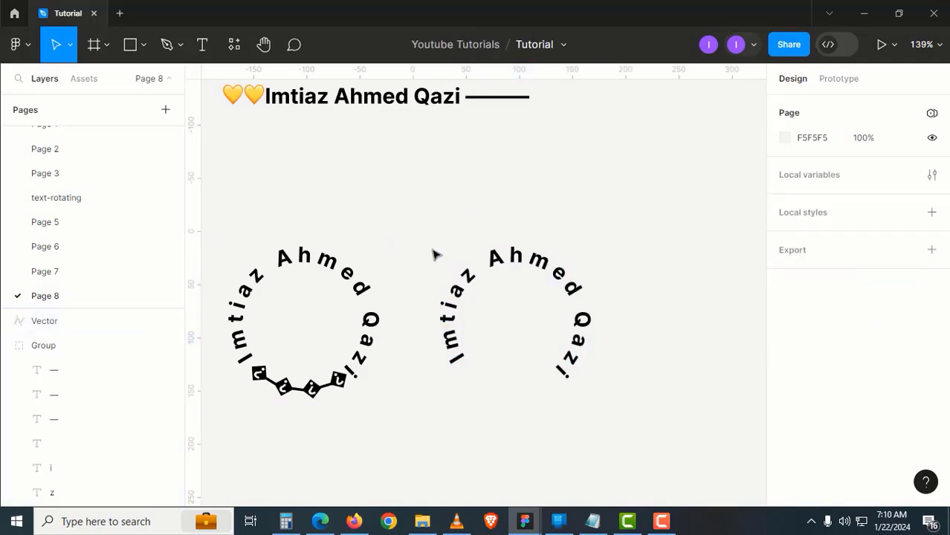
Lock the flattened Vector layer and draw Ellipse 1 over the right circular text
click(477, 265)
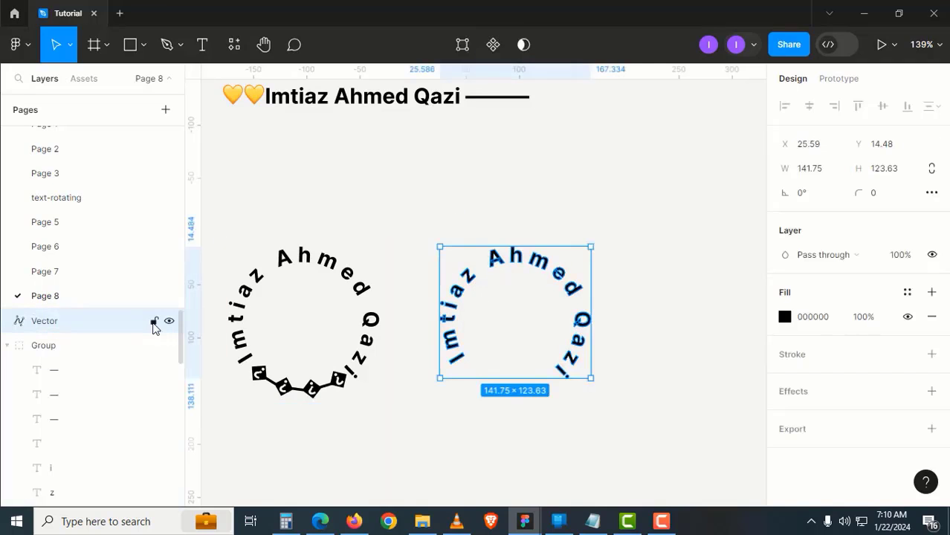
click(455, 409)
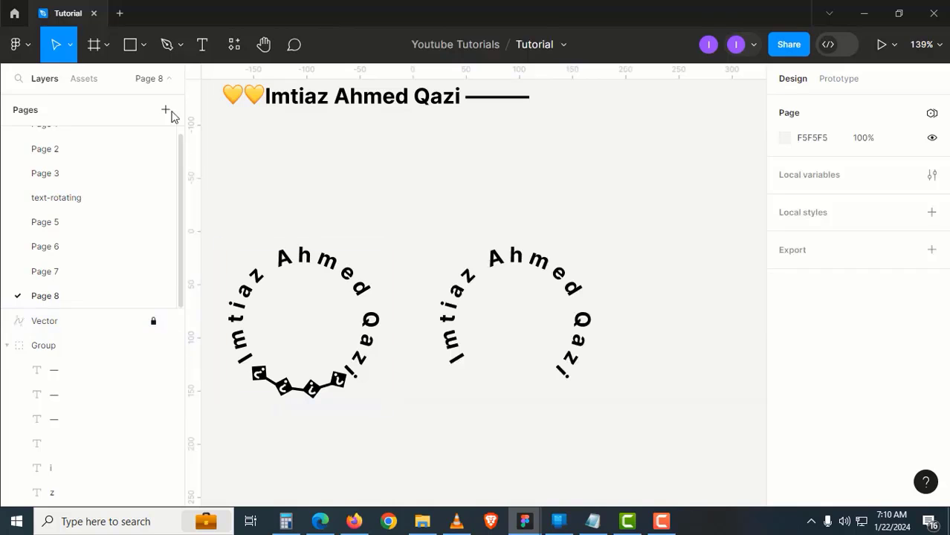
click(144, 49)
click(141, 136)
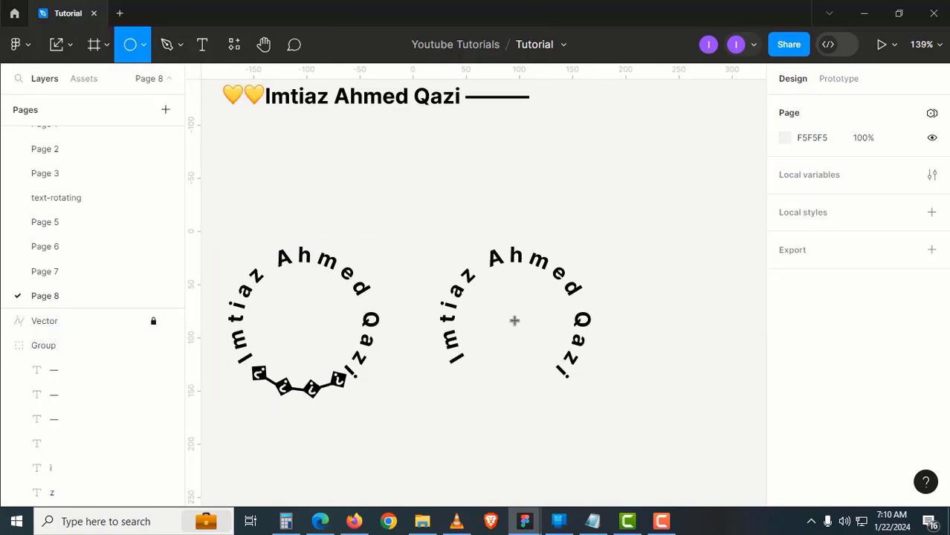
drag(510, 310, 478, 257)
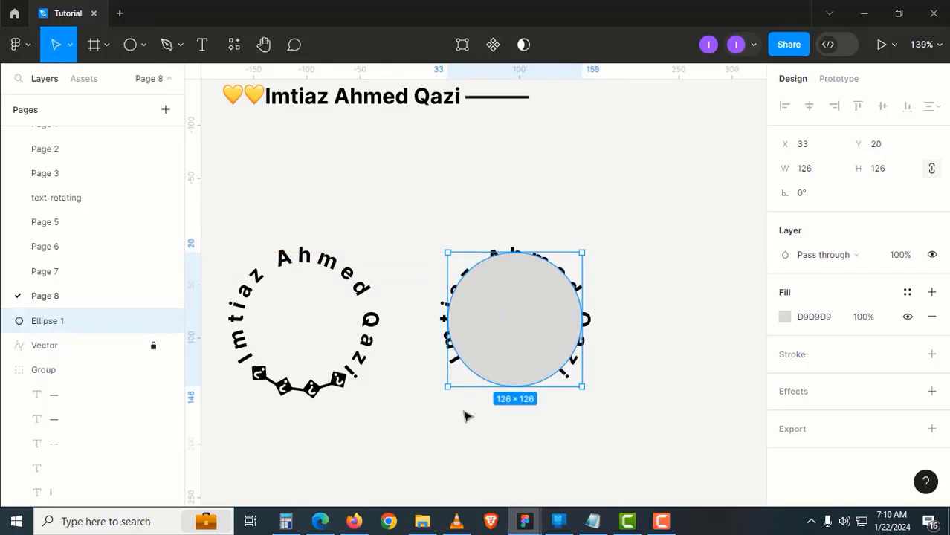
Centre Ellipse 1 within the circular text and resize it to 128×128
click(478, 395)
click(483, 370)
click(510, 335)
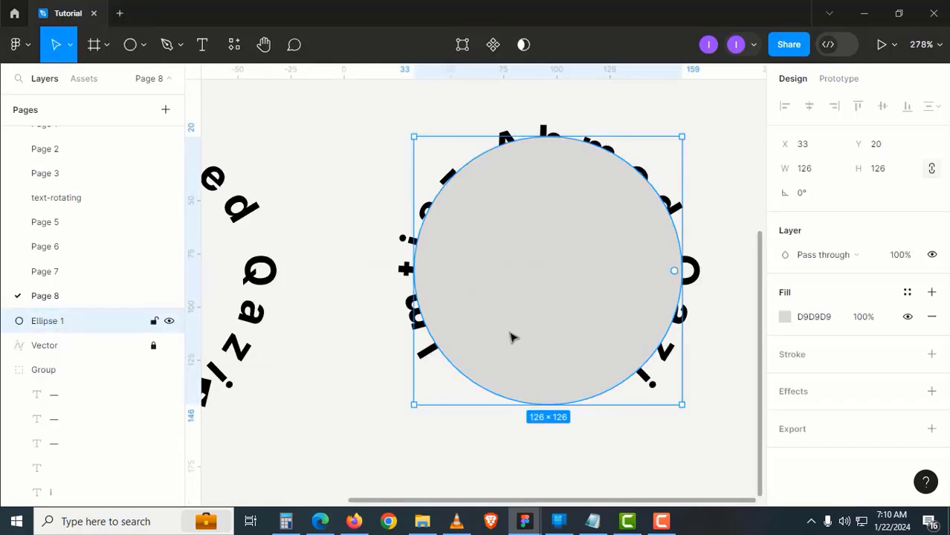
drag(507, 340, 504, 343)
scroll(505, 341, right, 3)
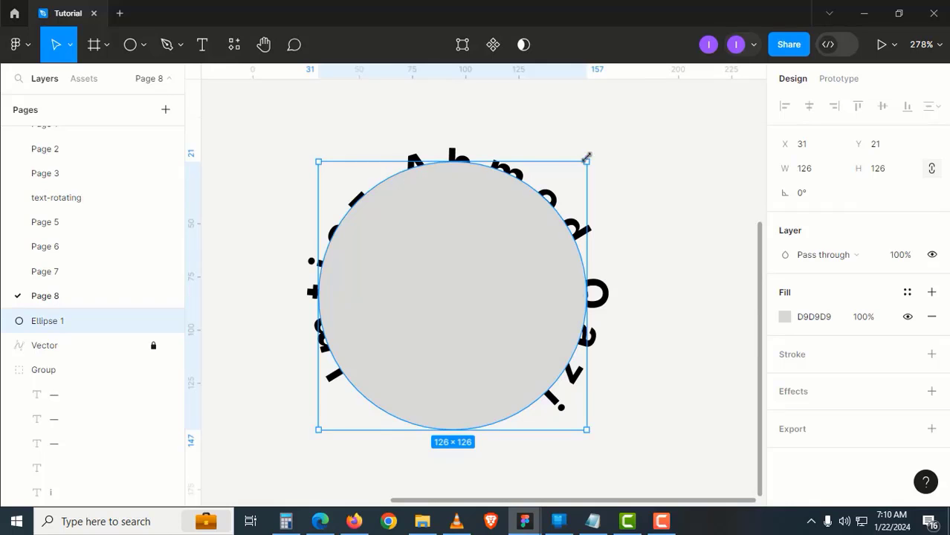
drag(586, 158, 590, 155)
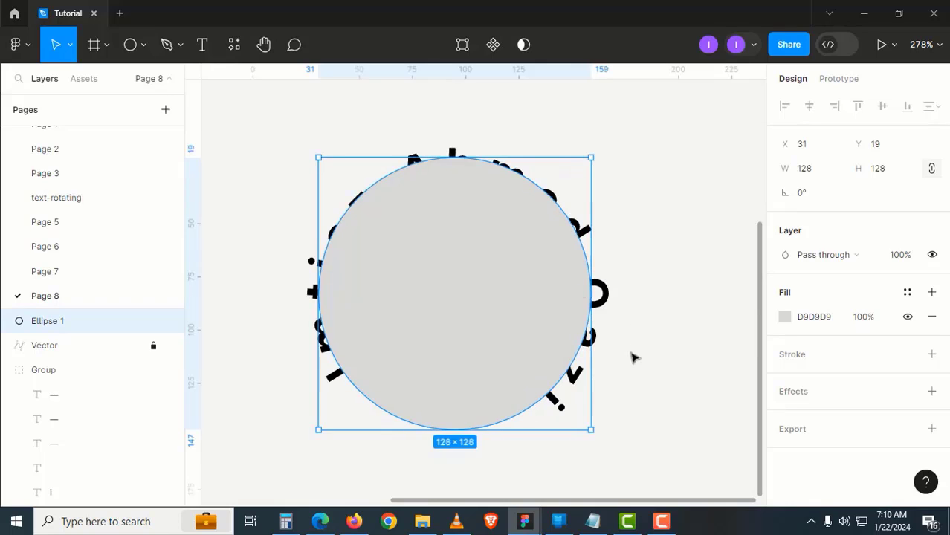
Swap the circle's fill to a 0C0B0B stroke and thicken the outline
key(shift+x)
scroll(475, 379, down, 2)
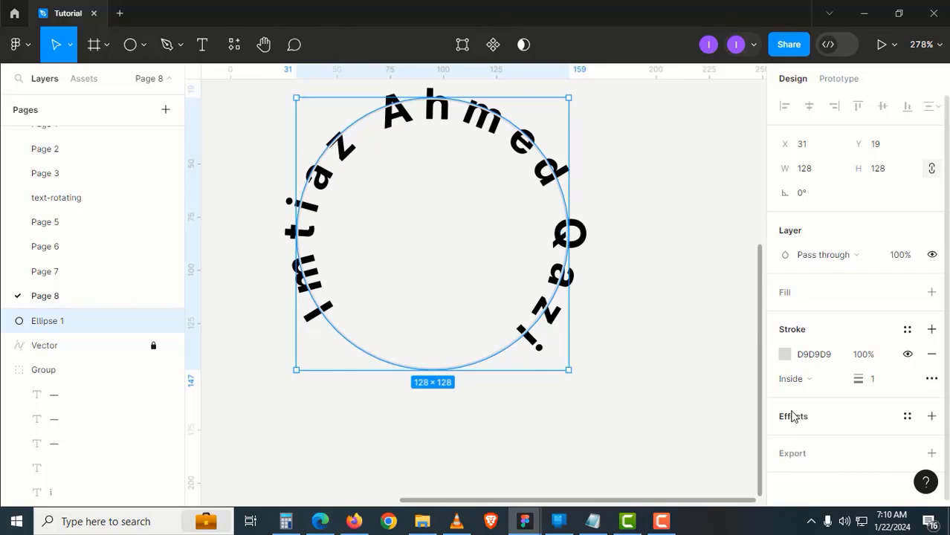
click(785, 356)
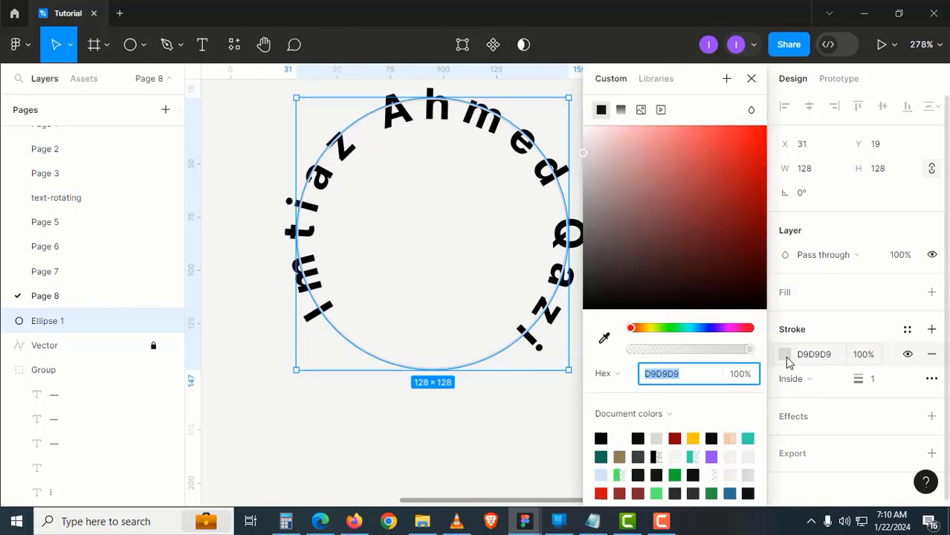
click(613, 300)
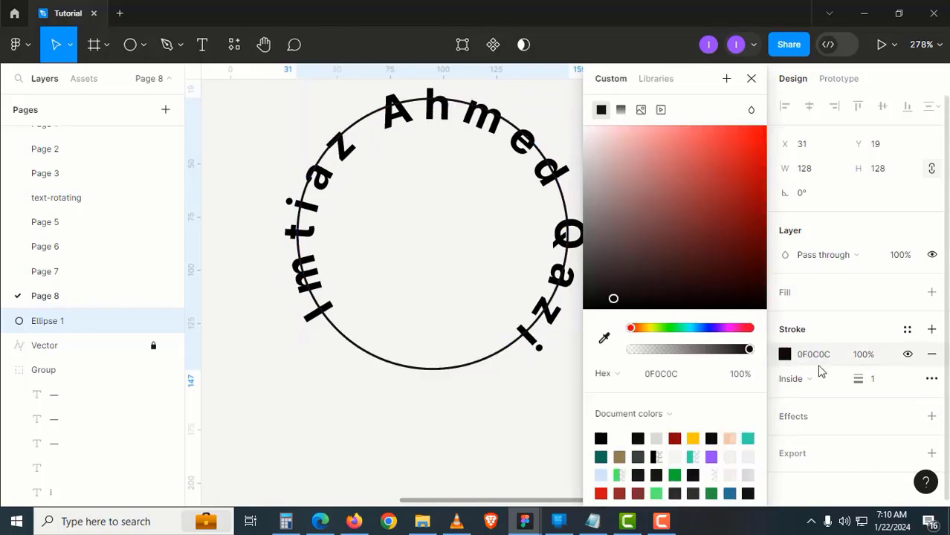
drag(613, 299, 596, 300)
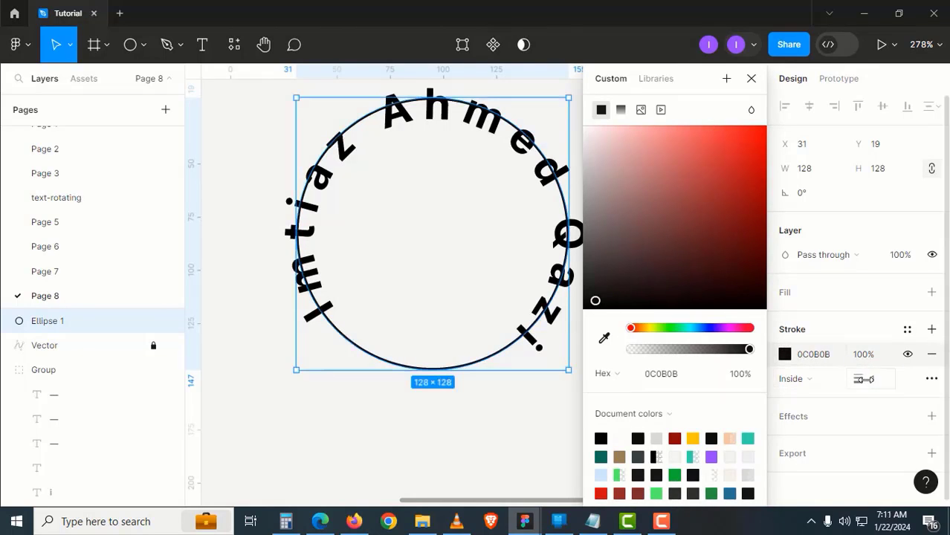
drag(864, 379, 864, 380)
click(522, 436)
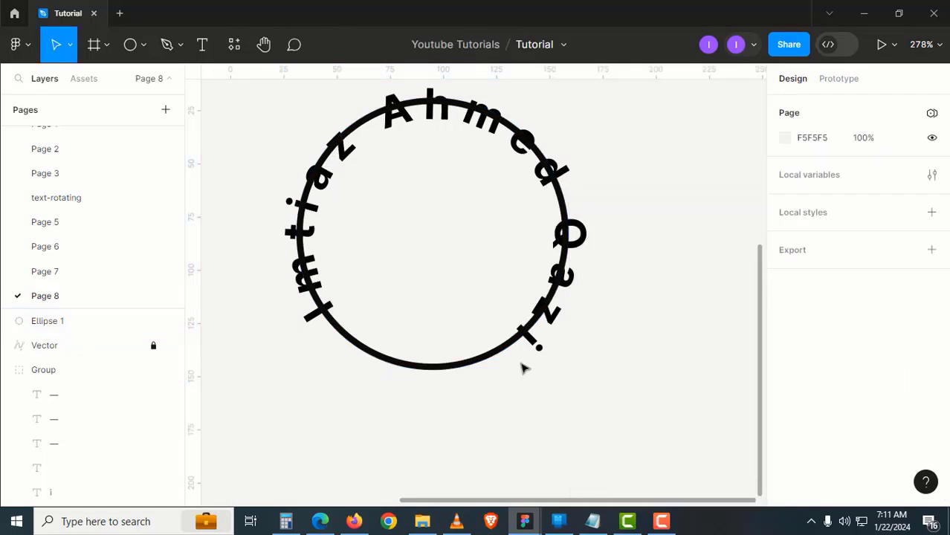
Try resizing the circle to 134×134, then back to 130×130
click(523, 353)
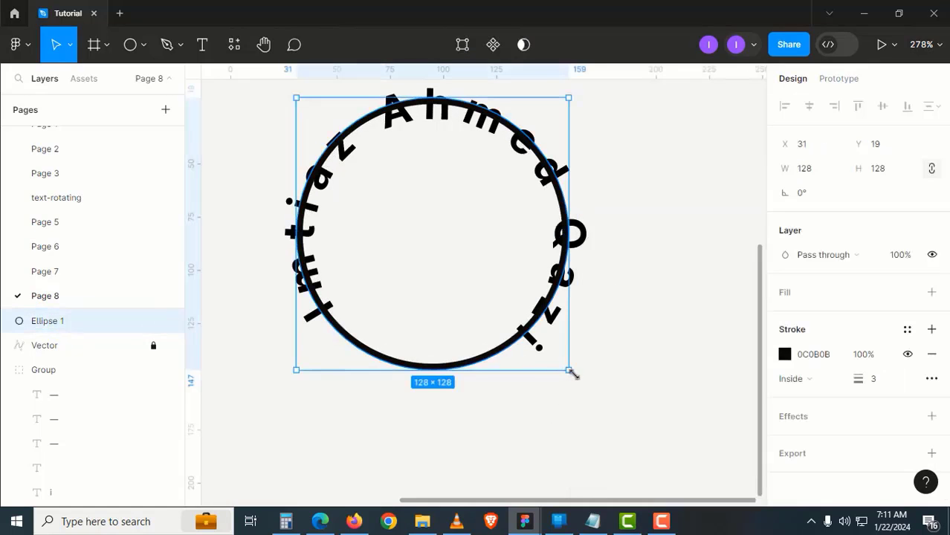
drag(571, 373, 574, 375)
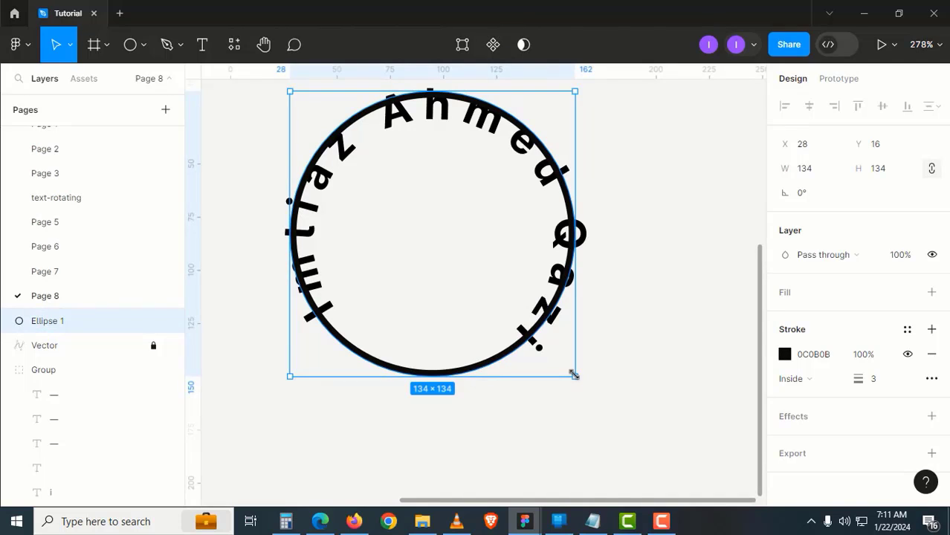
drag(573, 368, 570, 358)
click(626, 366)
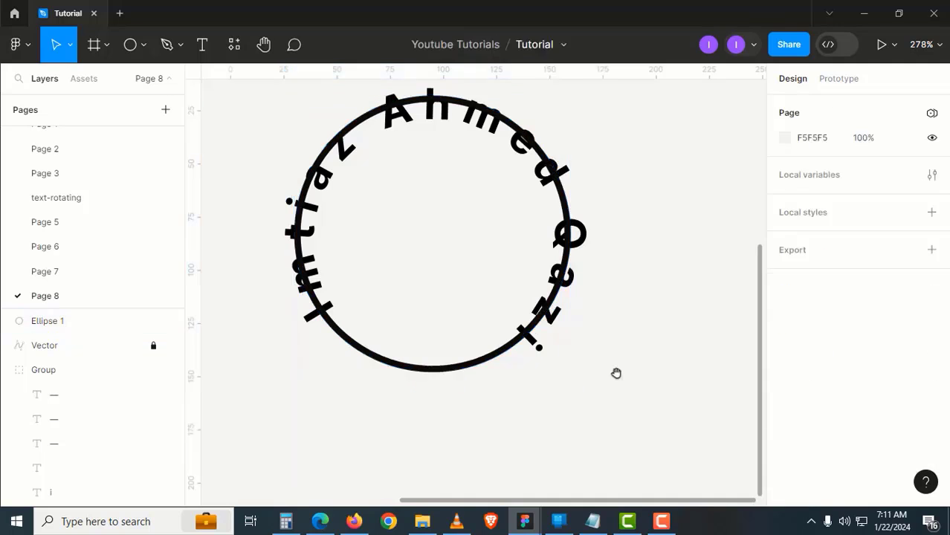
drag(569, 409, 619, 377)
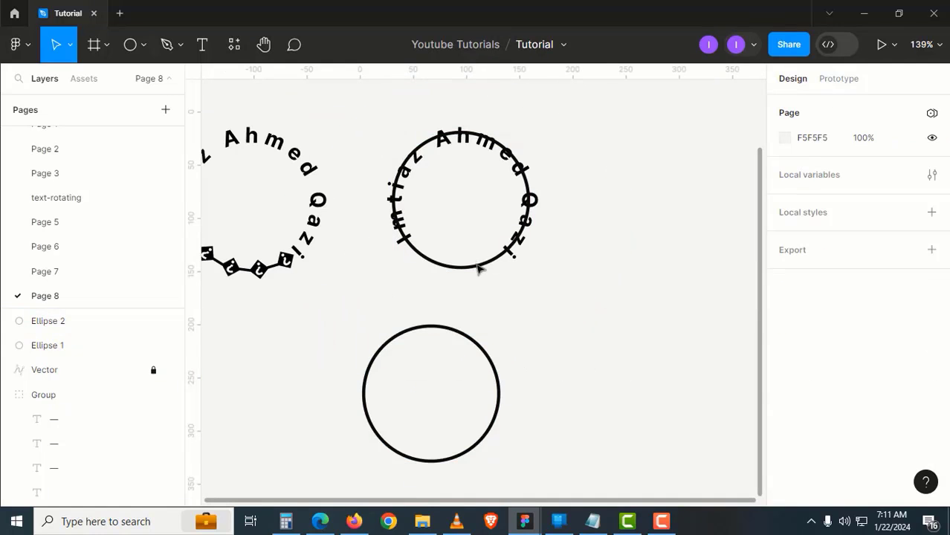
Set the ring's stroke weight to 4 after briefly trying 5
click(477, 269)
scroll(477, 269, up, 5)
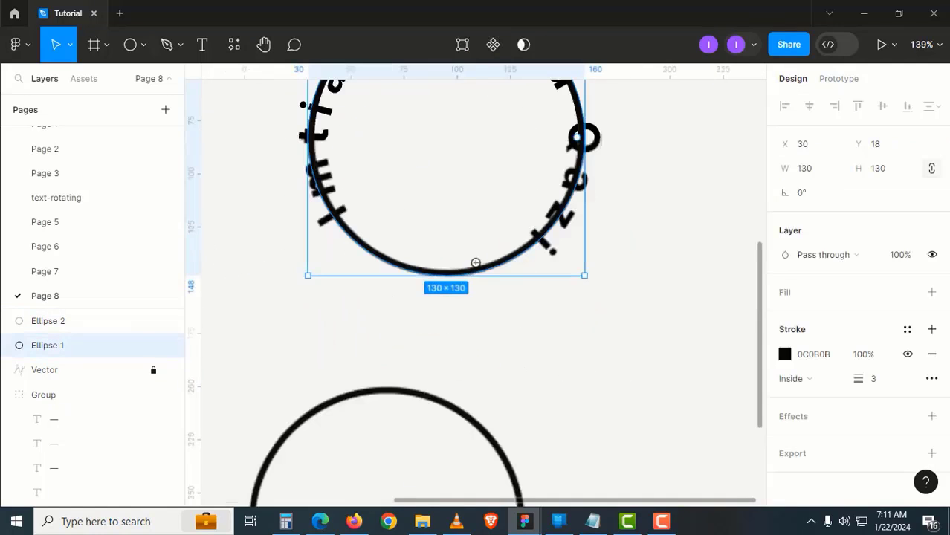
click(884, 386)
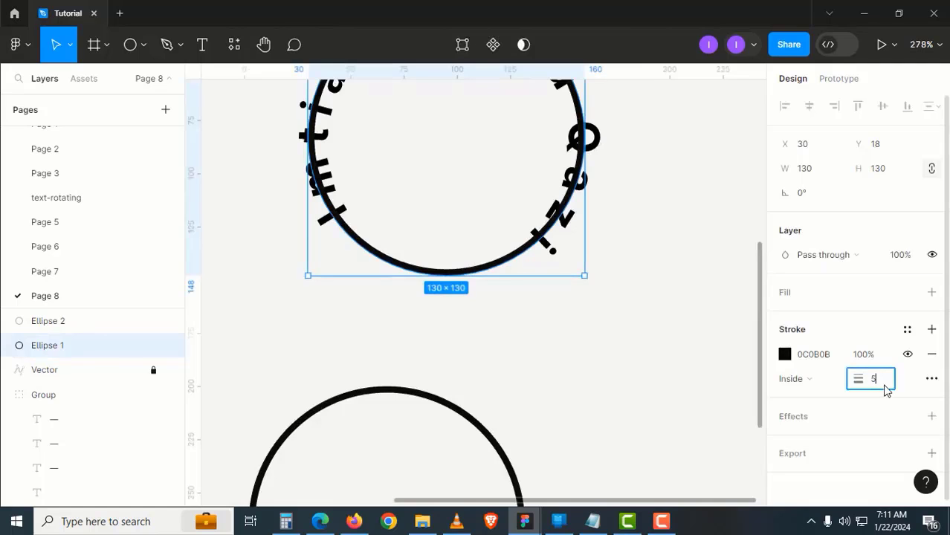
text(5)
key(Return)
click(884, 387)
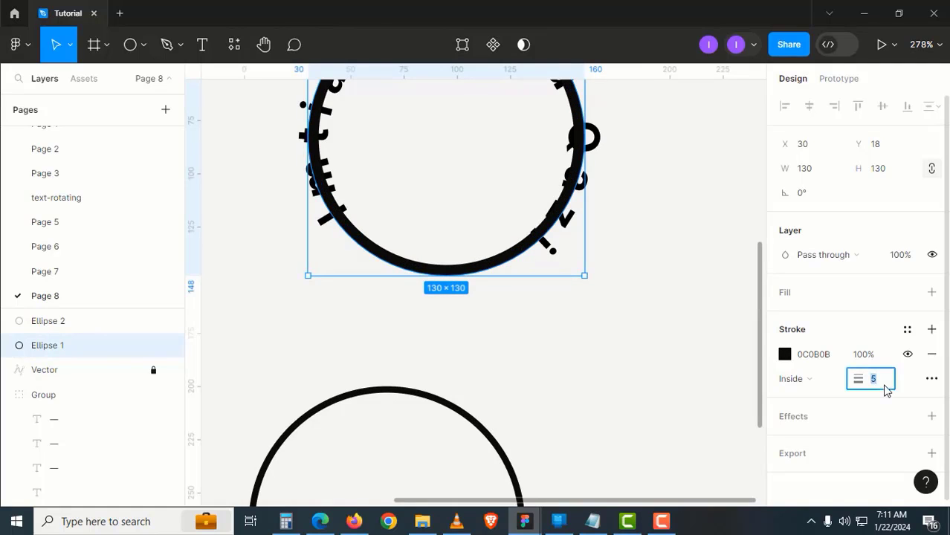
text(4)
key(Return)
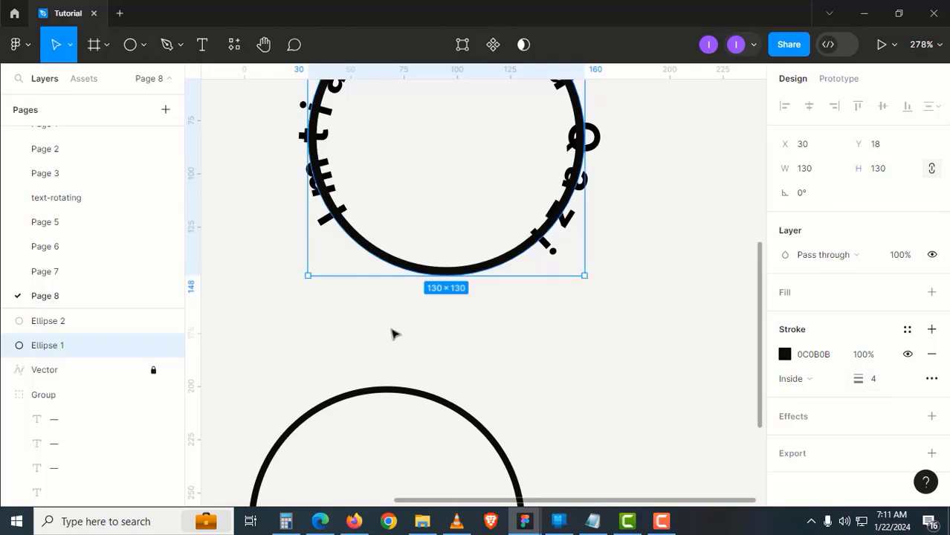
Enlarge the ring to 134×134
drag(586, 279, 589, 282)
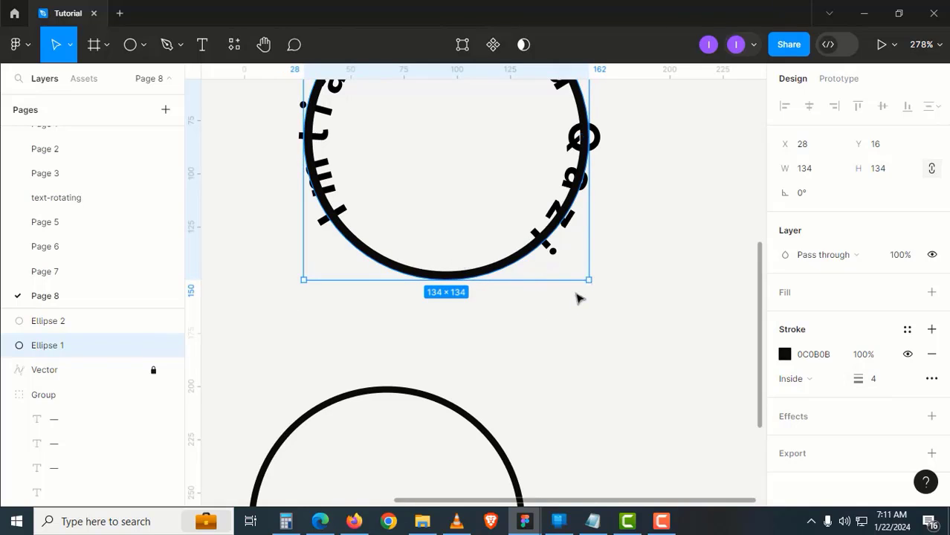
click(575, 293)
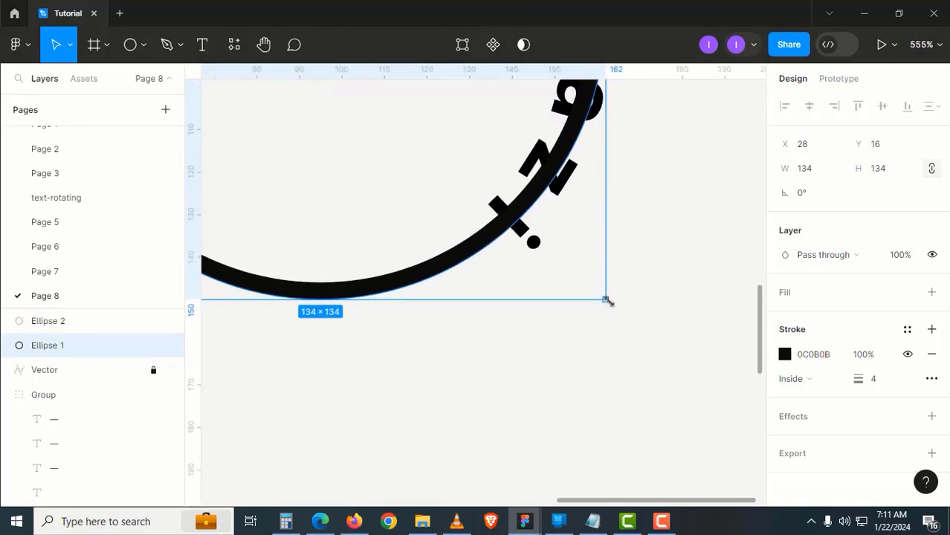
drag(601, 289, 606, 293)
click(589, 333)
Outline the ring's stroke into a filled shape, Ellipse 1 (Stroke)
alt+click(446, 285)
alt+click(445, 285)
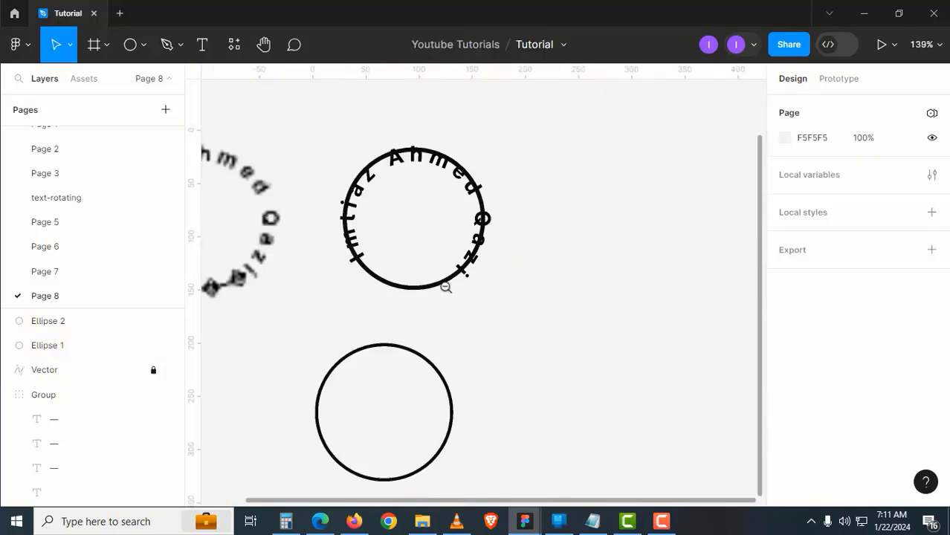
drag(436, 304, 499, 345)
click(470, 327)
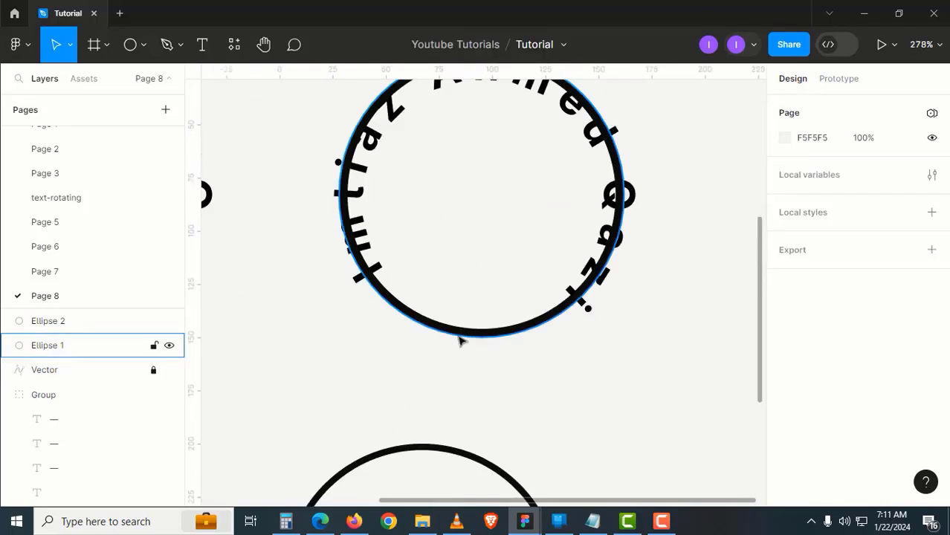
click(460, 334)
right_click(455, 336)
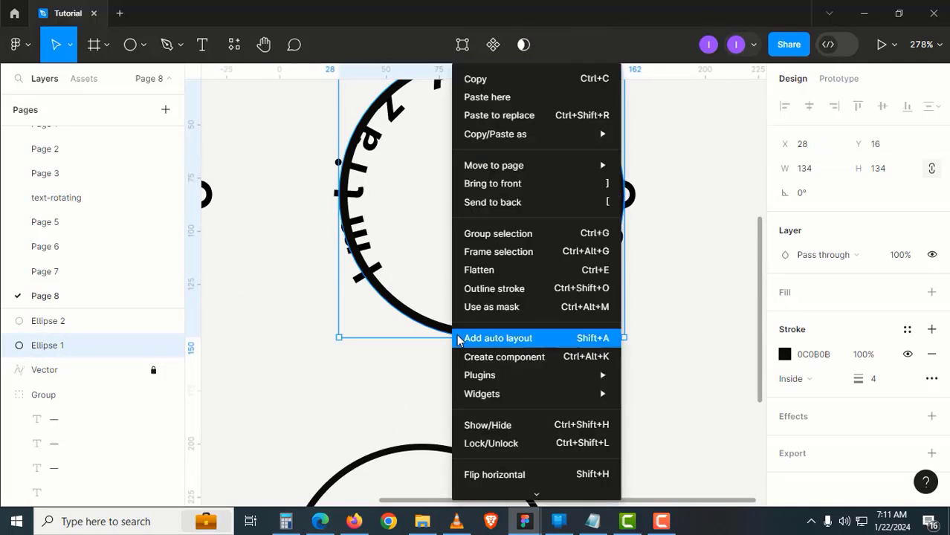
click(510, 298)
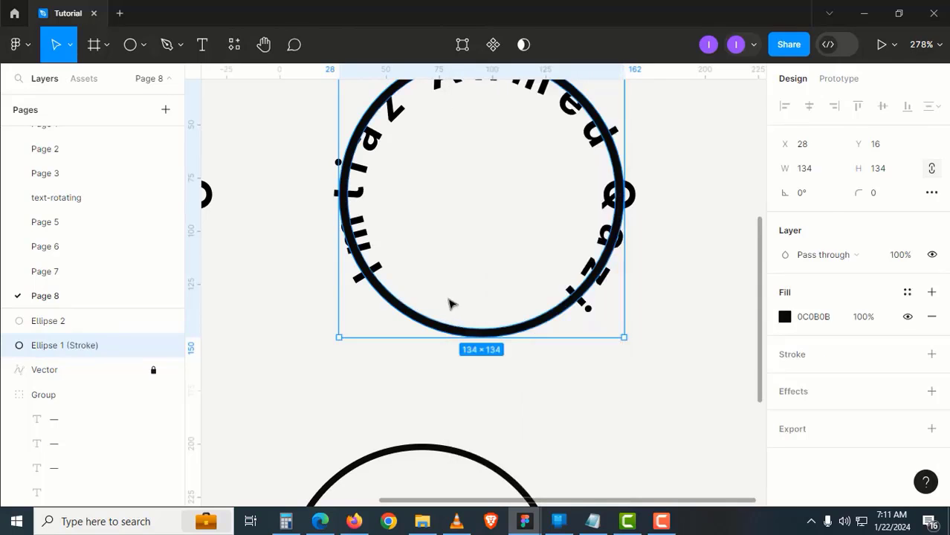
click(449, 304)
drag(547, 364, 520, 340)
click(542, 314)
click(542, 315)
drag(553, 300, 497, 341)
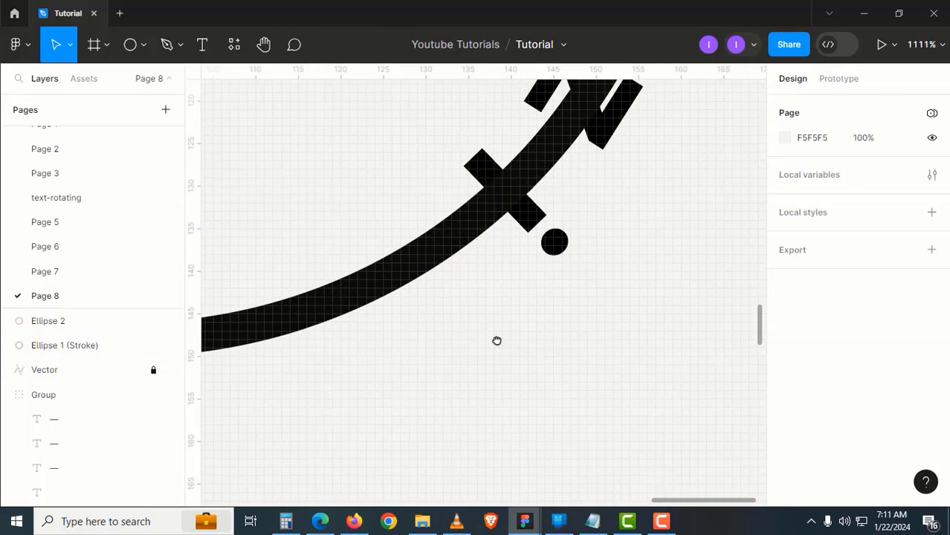
Draw a closed black-filled polygon, Vector 1, over the ring's lower-right edge
key(p)
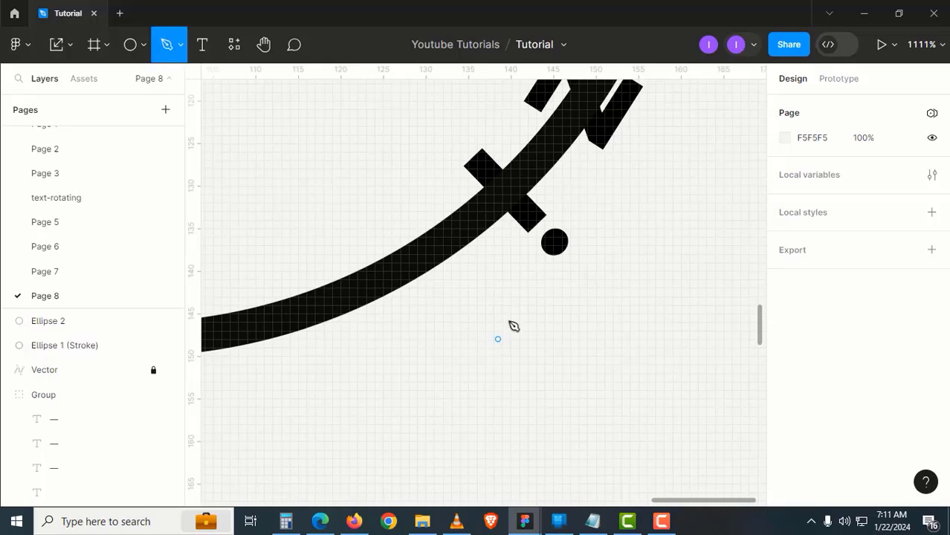
click(527, 271)
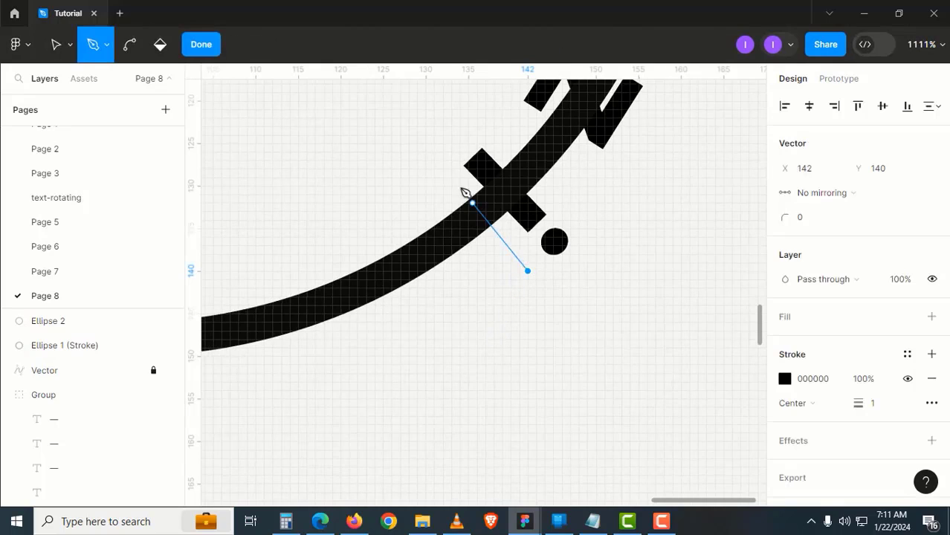
click(431, 162)
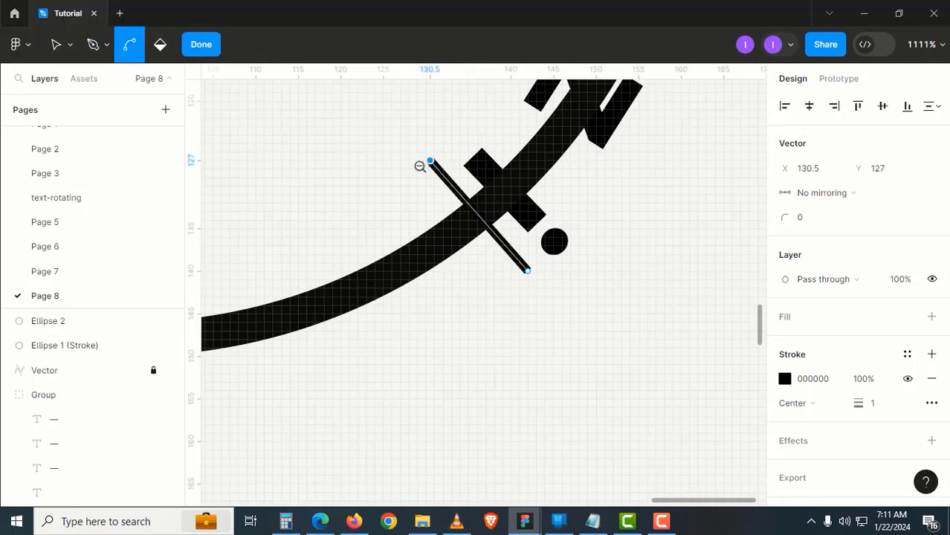
scroll(397, 178, down, 5)
drag(397, 178, 546, 357)
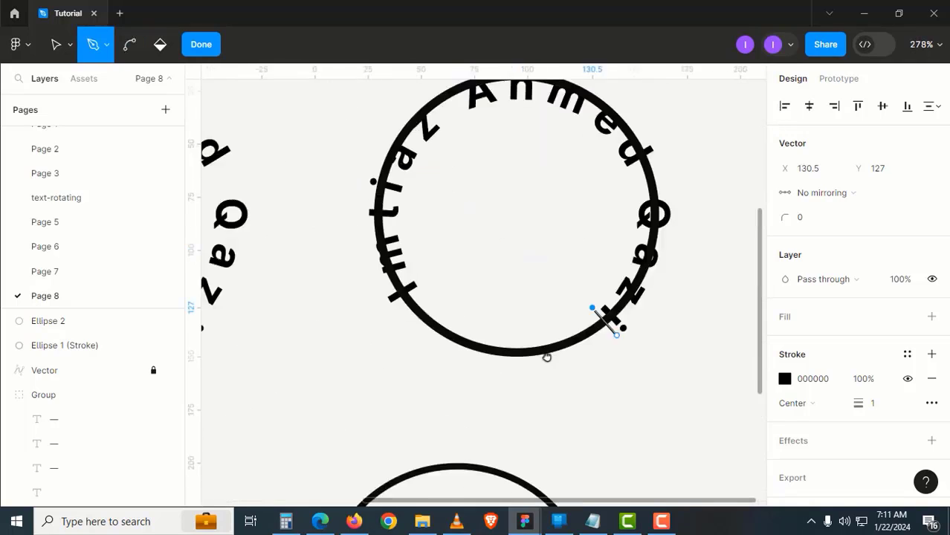
click(541, 272)
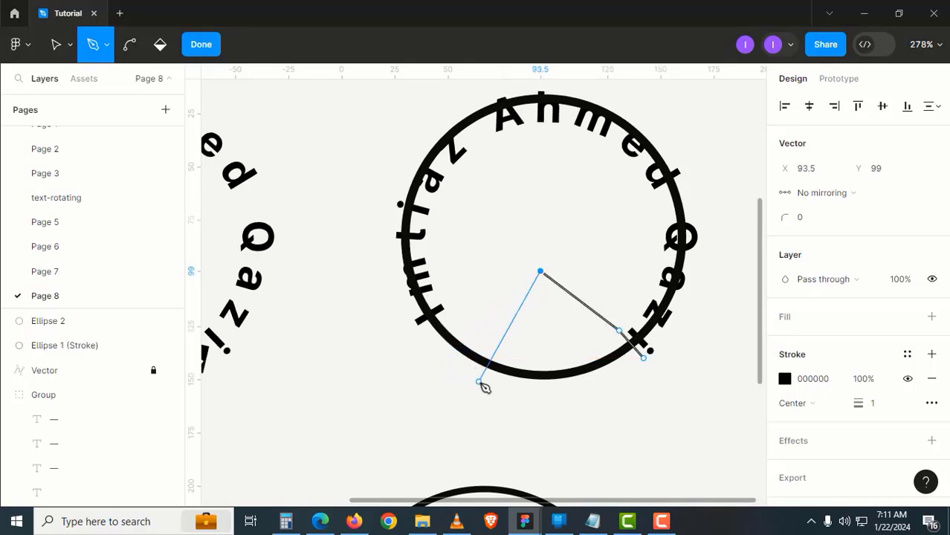
click(523, 330)
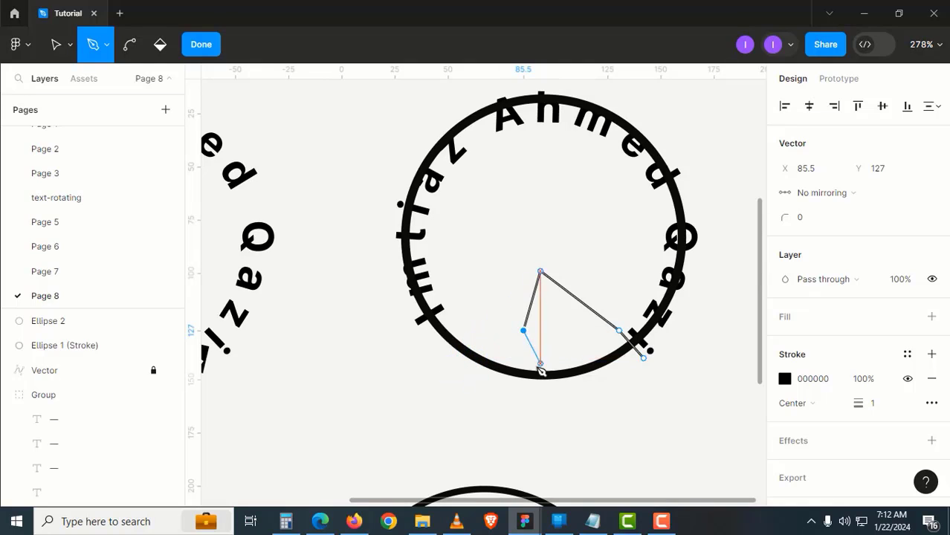
click(497, 402)
click(648, 442)
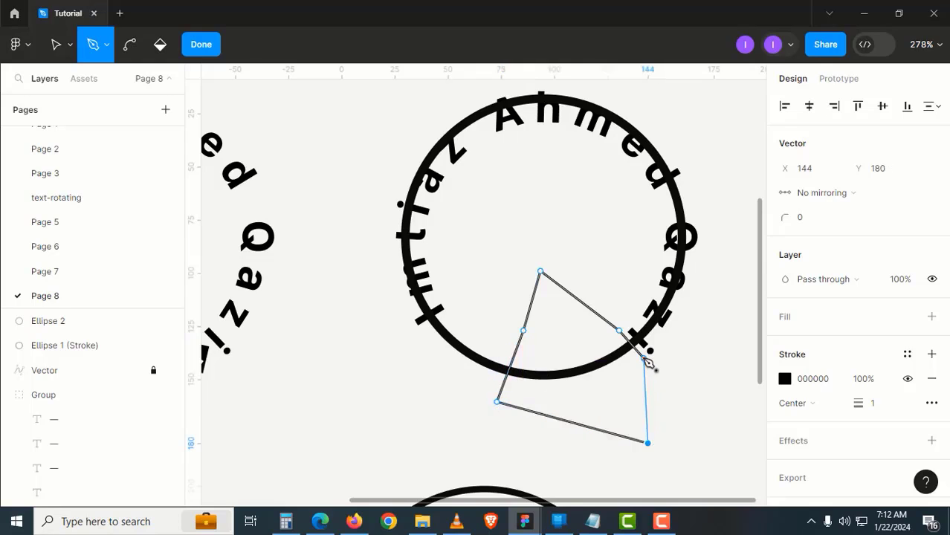
click(644, 359)
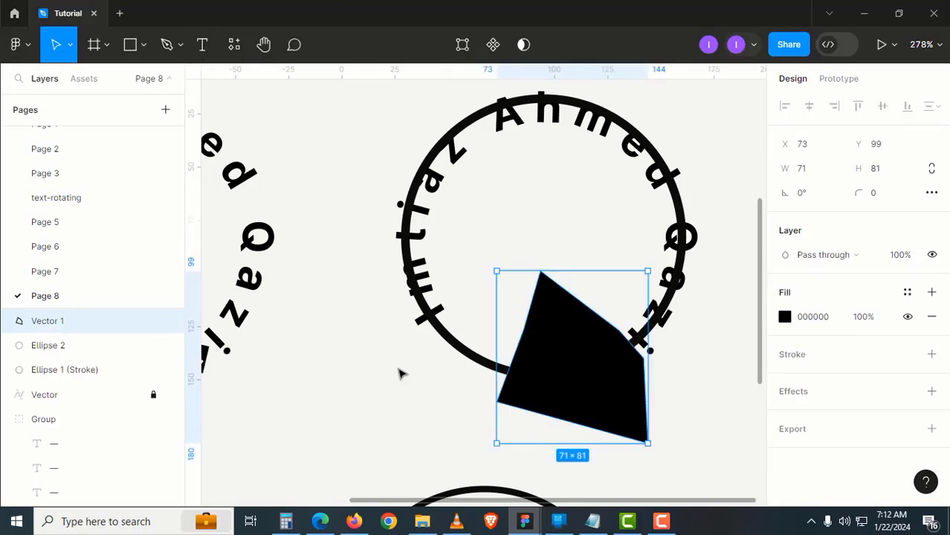
click(405, 368)
Nudge the black polygon 2 units down and 1 unit left
click(534, 385)
scroll(532, 385, down, 5)
scroll(465, 218, right, 2)
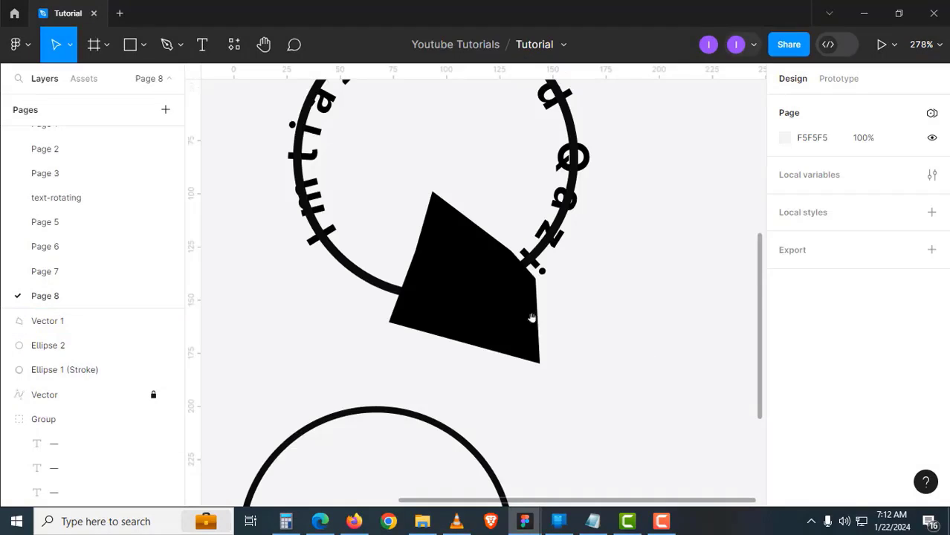
scroll(513, 314, up, 3)
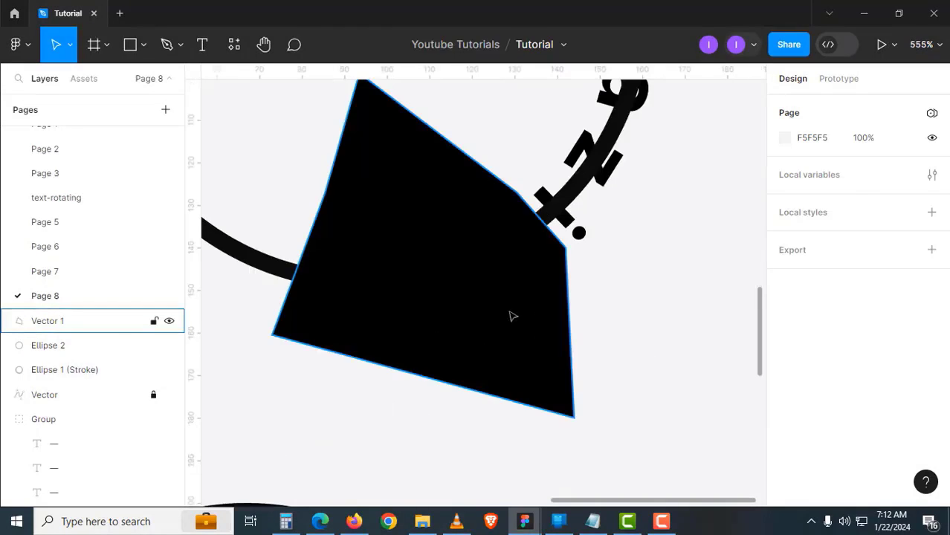
click(513, 313)
key(Down)
key(Down)
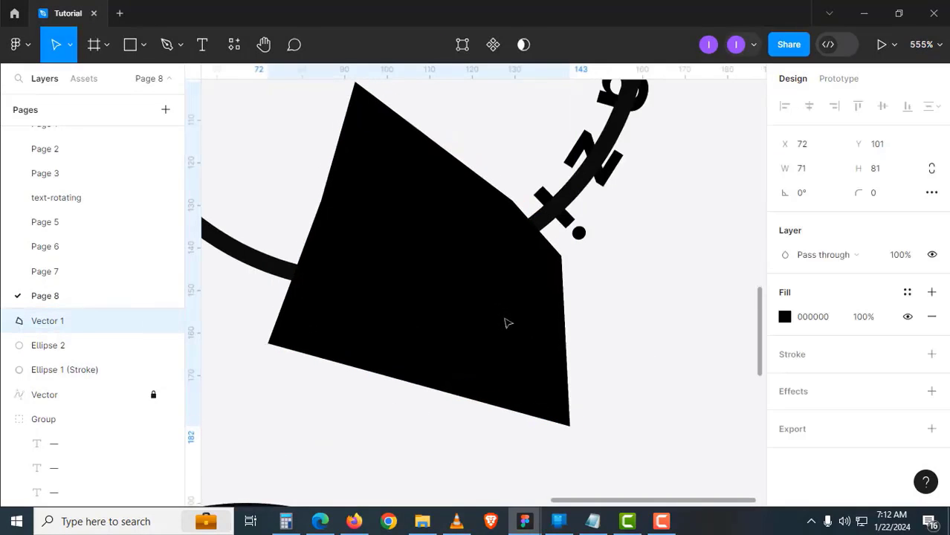
key(Left)
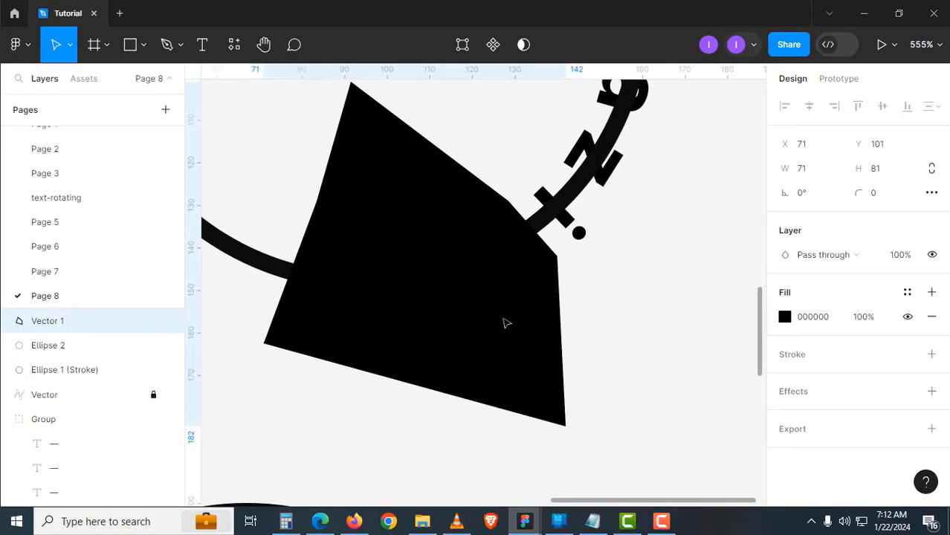
scroll(503, 320, down, 5)
scroll(459, 326, up, 3)
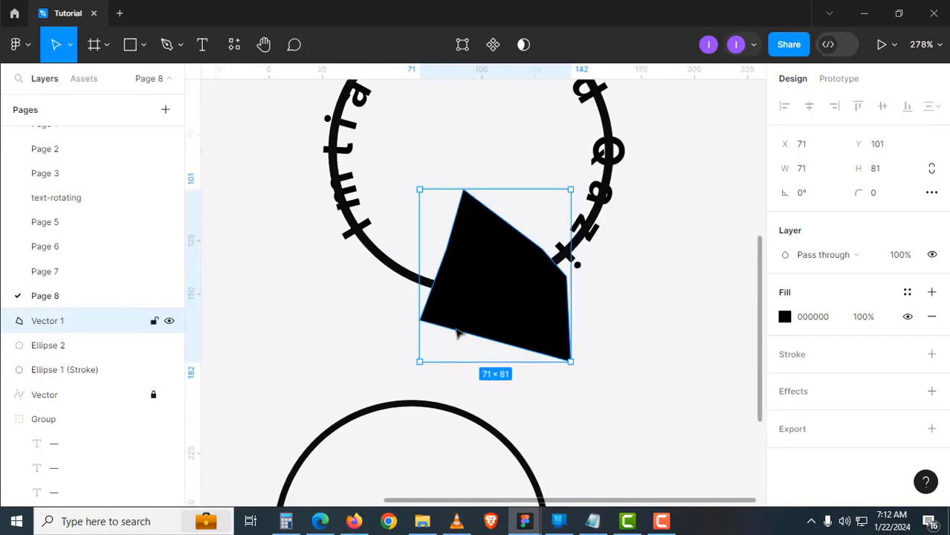
key(f)
key(Escape)
Reshape the polygon's lower-left anchor point
double_click(418, 320)
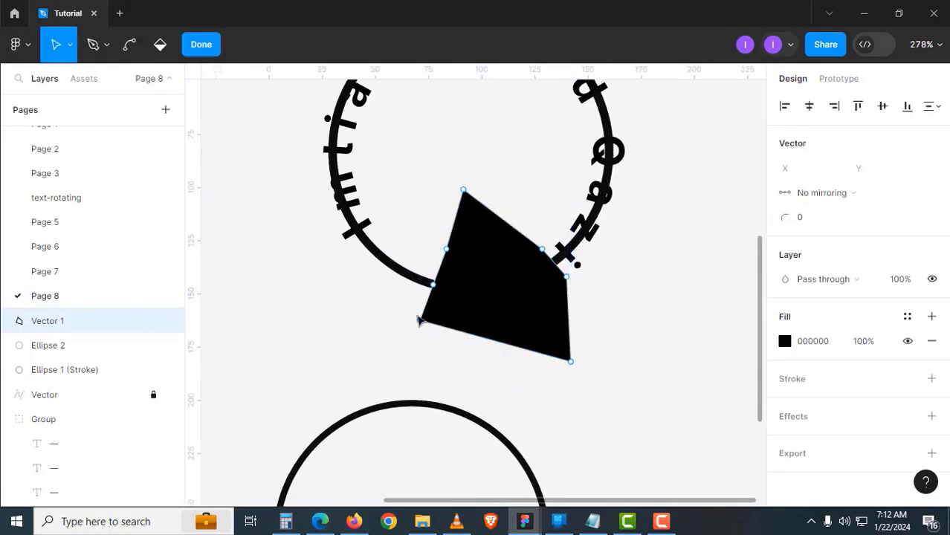
drag(405, 308, 433, 328)
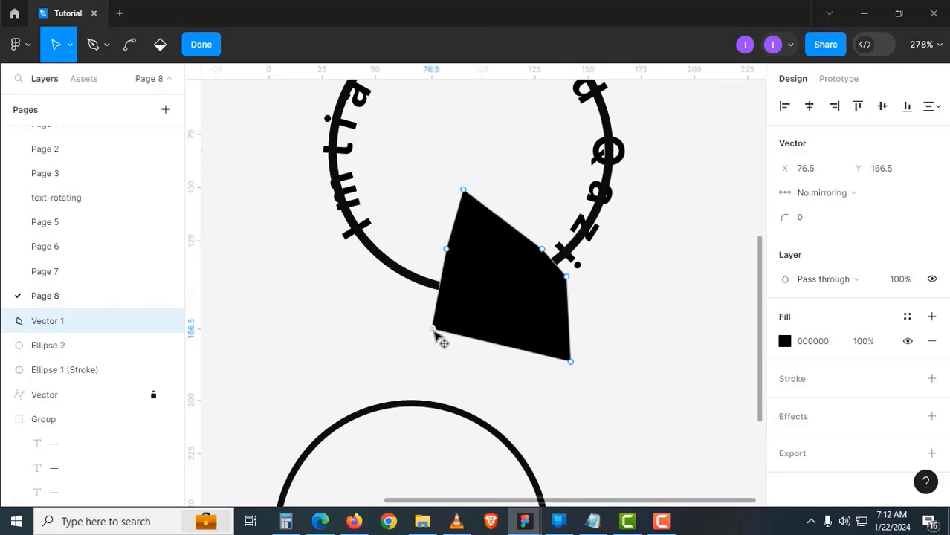
click(211, 52)
click(346, 367)
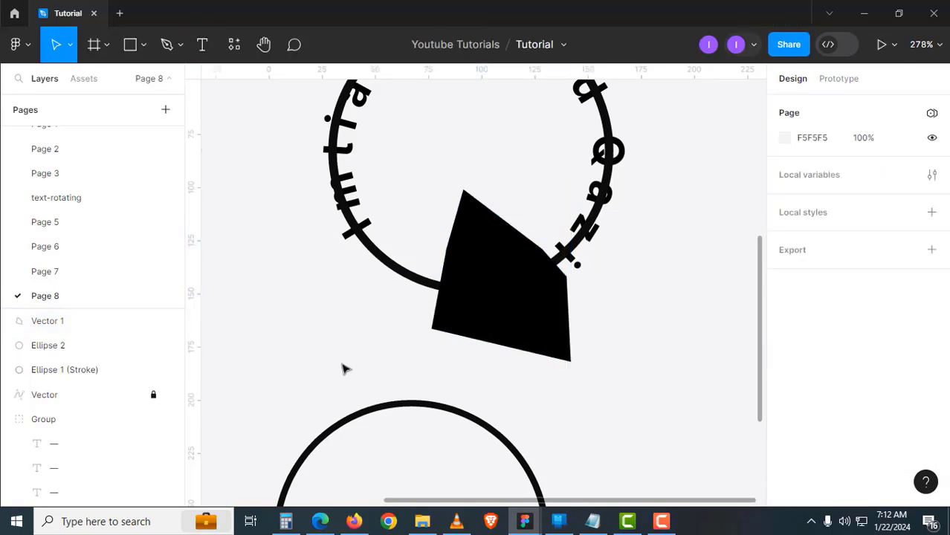
Intersect the black curved shape with the outlined ring, leaving a short arc under the letters
click(467, 325)
shift+click(406, 289)
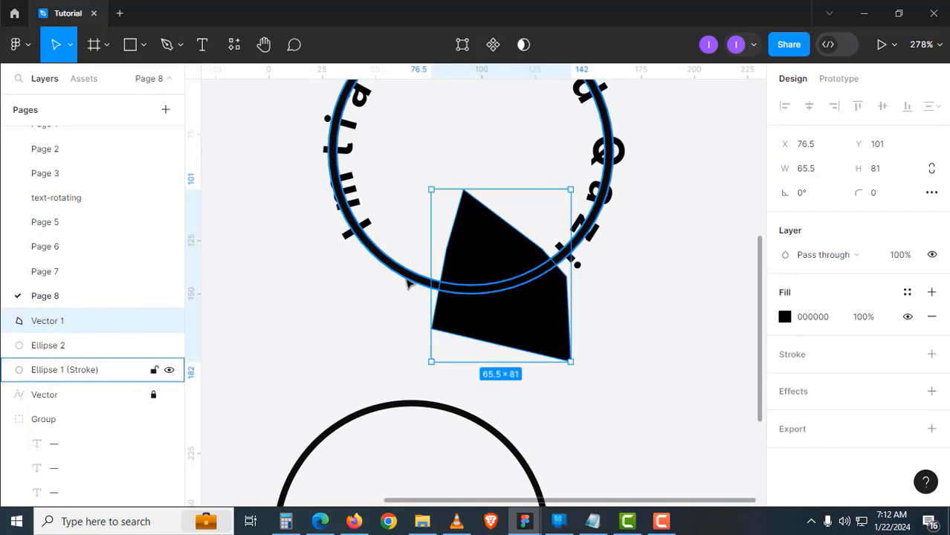
click(550, 51)
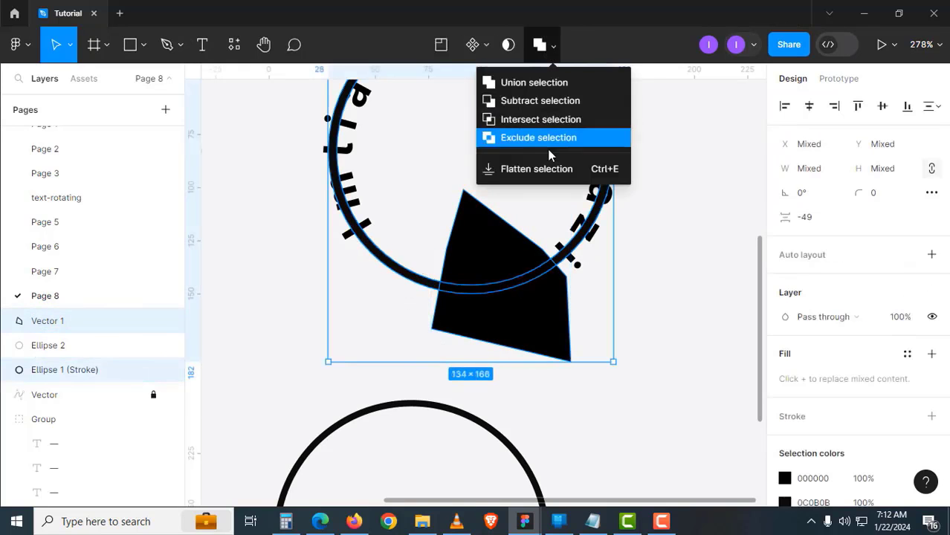
click(547, 119)
click(644, 360)
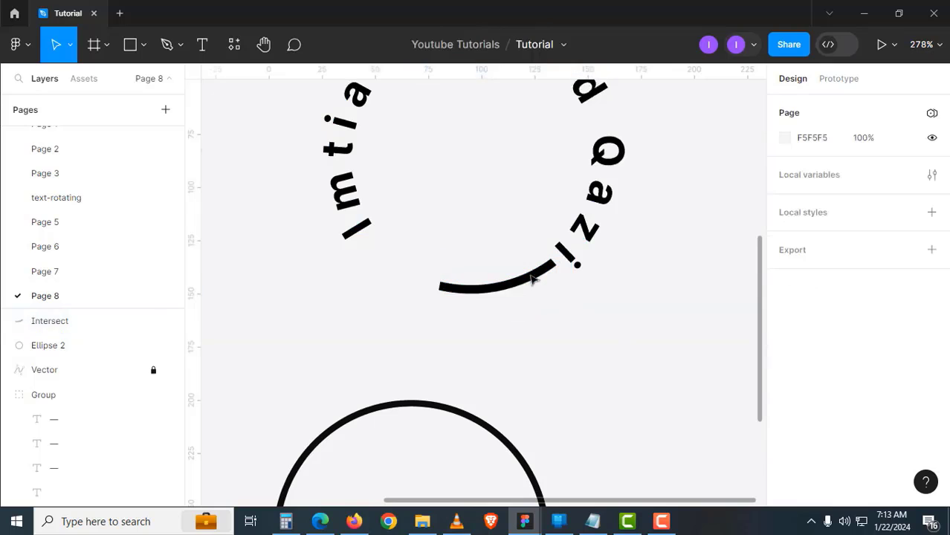
drag(393, 283, 400, 284)
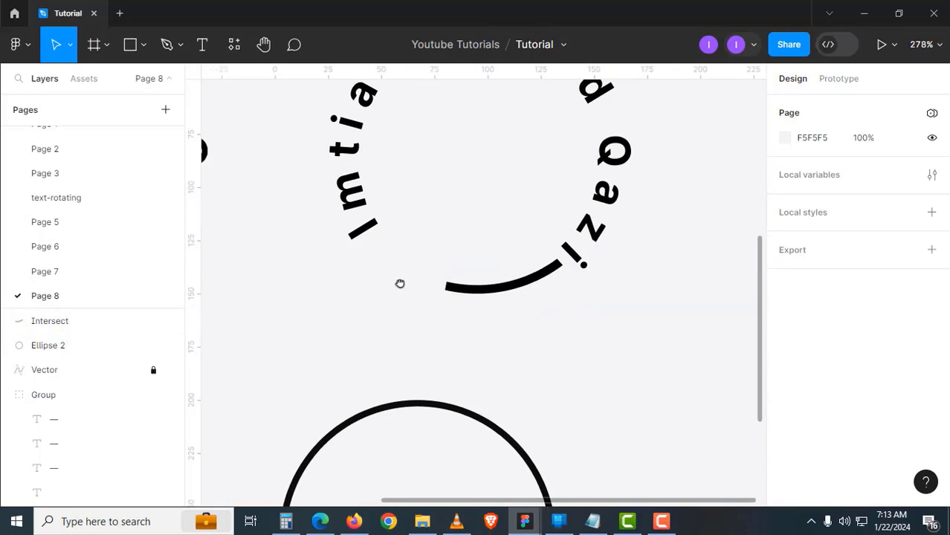
Launch the SVG Repo plugin and search for 'heart' icons
click(234, 46)
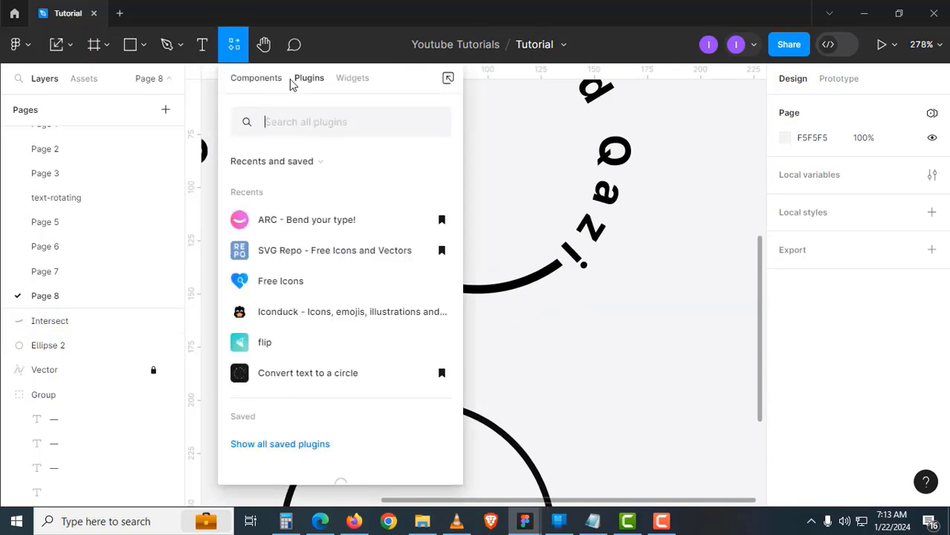
click(290, 257)
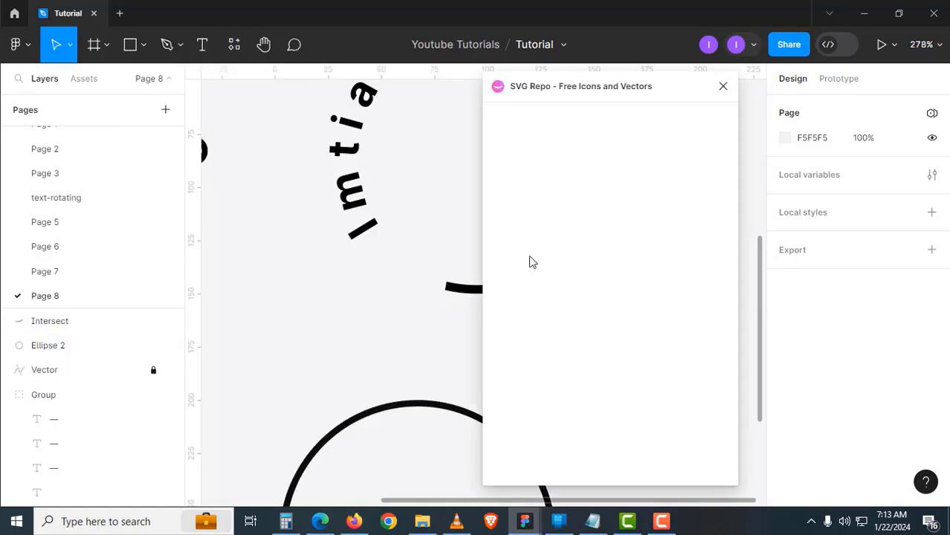
click(562, 170)
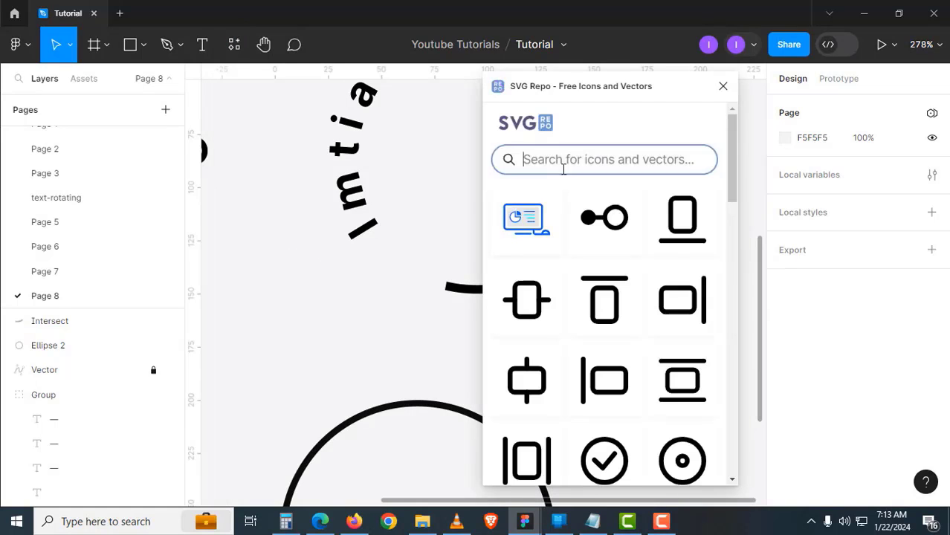
text(h)
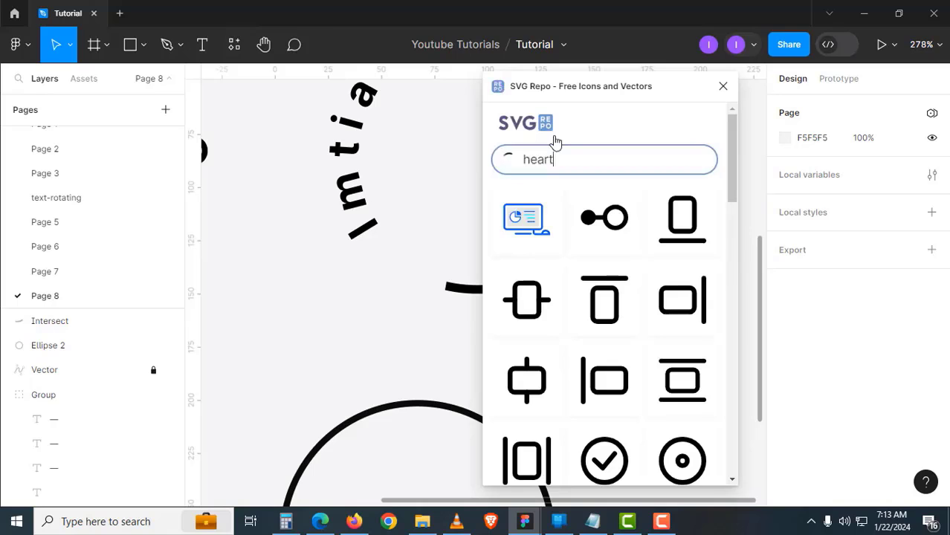
text(eart)
click(564, 184)
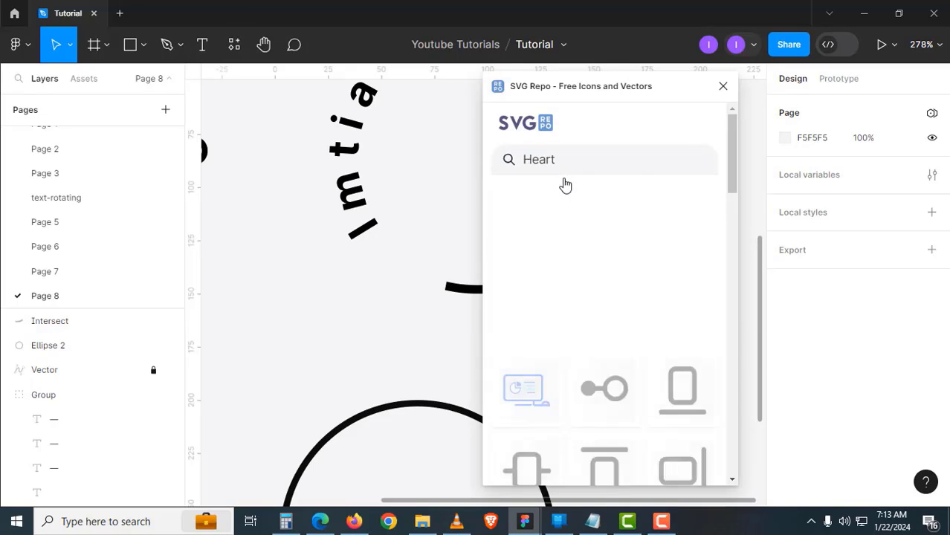
Drag the solid heart icon onto the canvas and place it next to the circular text
scroll(638, 324, down, 5)
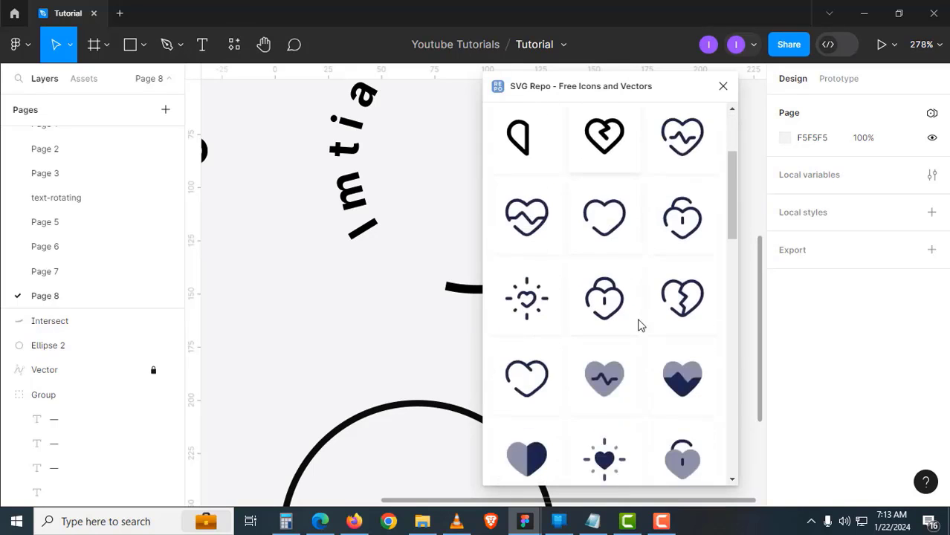
scroll(638, 325, up, 2)
scroll(639, 325, down, 4)
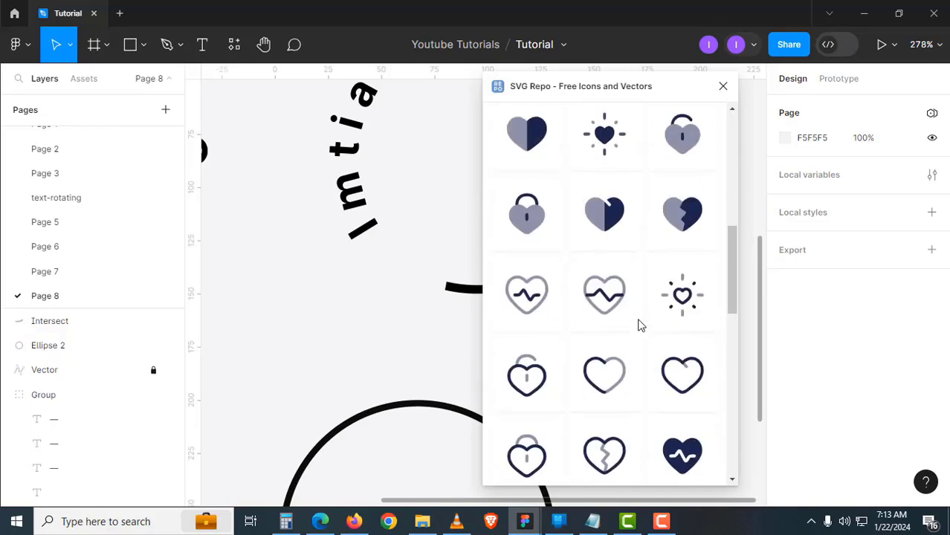
drag(610, 390, 316, 339)
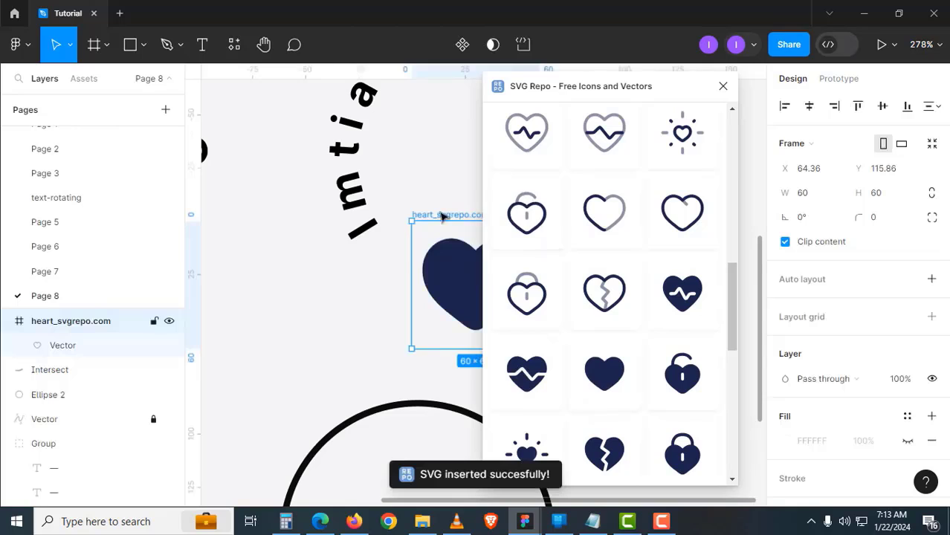
drag(441, 216, 295, 272)
Turn the heart into a component and move the main component off to the right
click(723, 88)
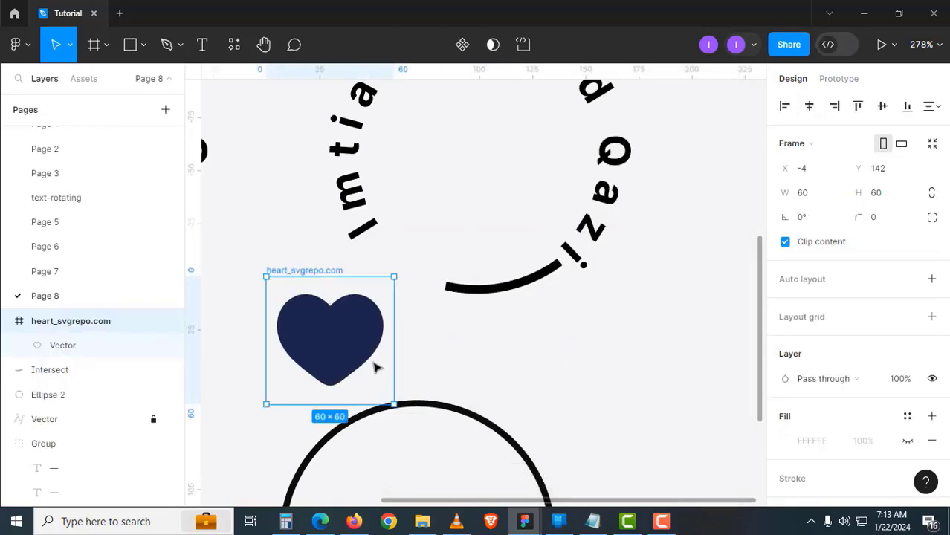
drag(437, 327, 502, 293)
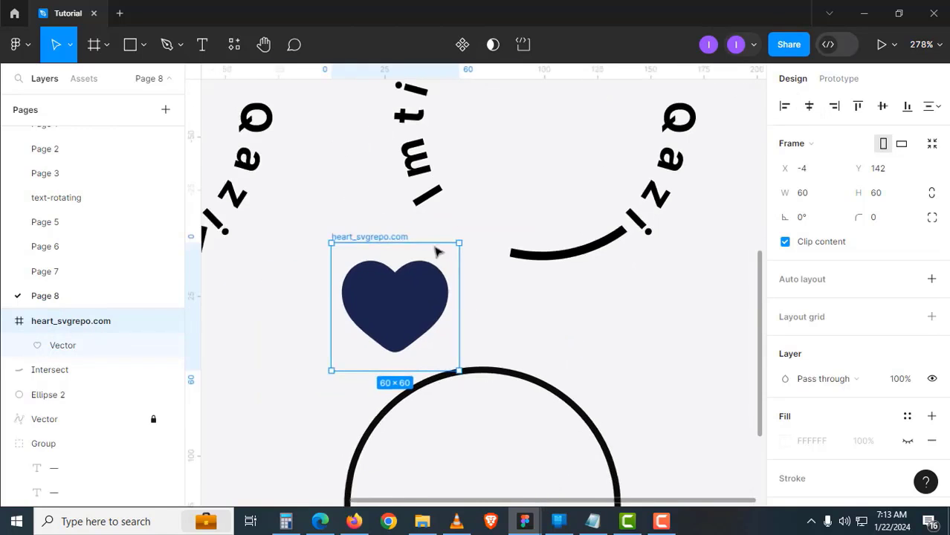
click(463, 56)
drag(361, 238, 752, 349)
Place a heart instance near the circle, scale it to about 20 px and rotate it about 156°
drag(417, 257, 345, 235)
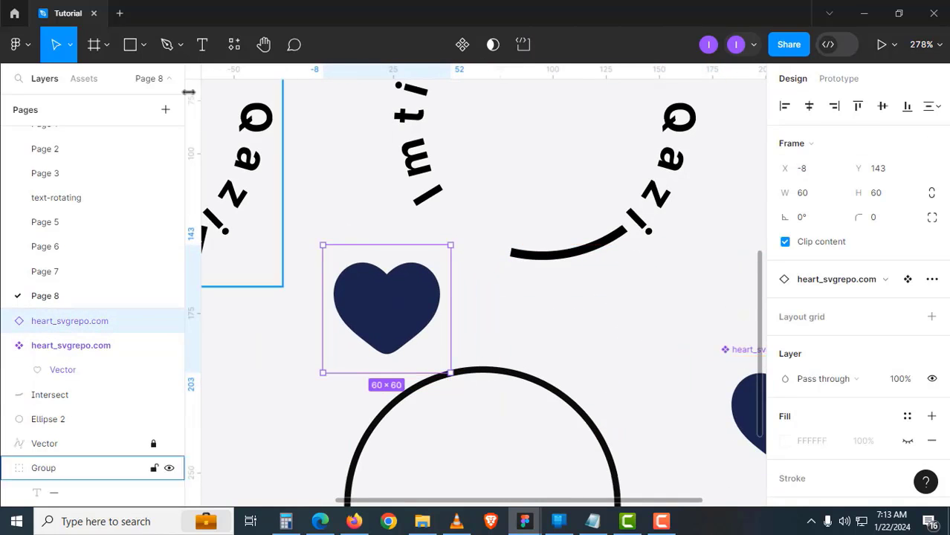
click(70, 57)
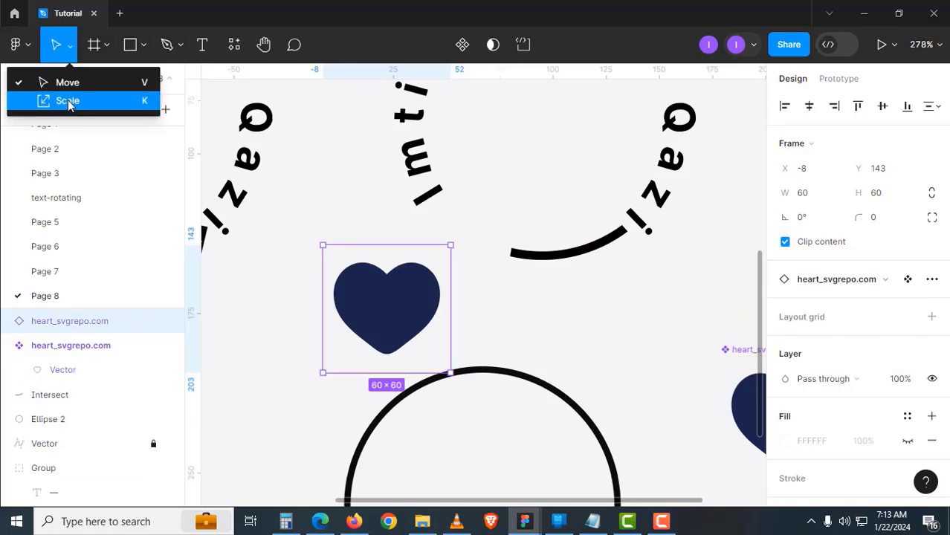
click(67, 101)
drag(449, 372, 477, 248)
key(Escape)
scroll(477, 248, up, 3)
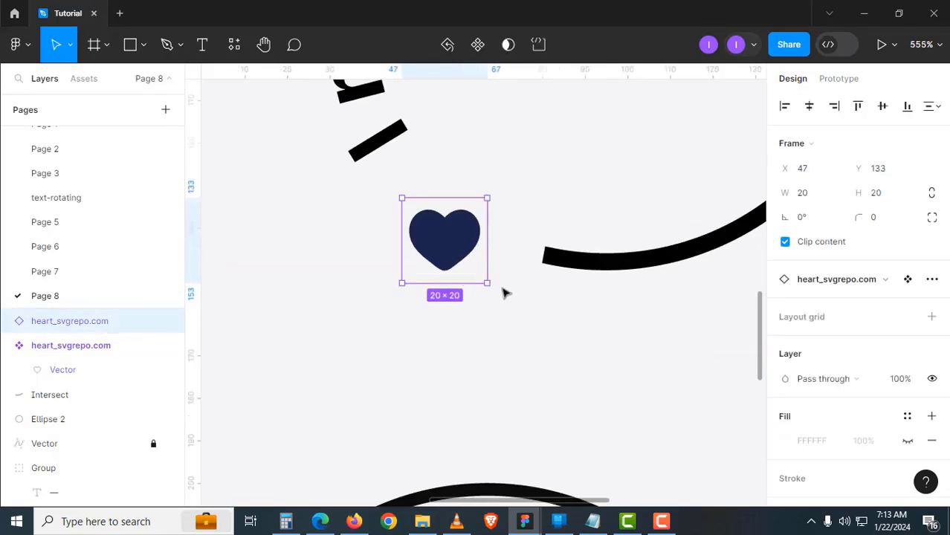
drag(491, 288, 420, 213)
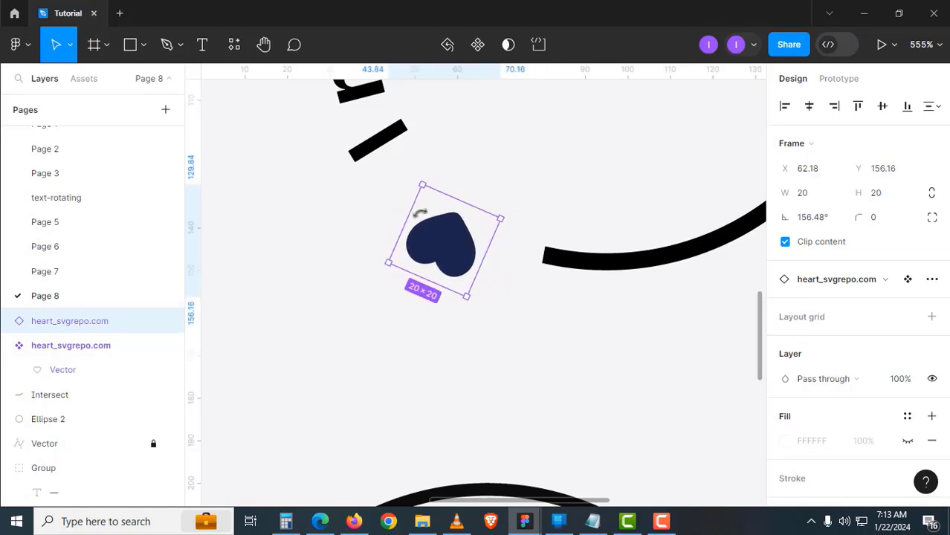
drag(428, 248, 471, 240)
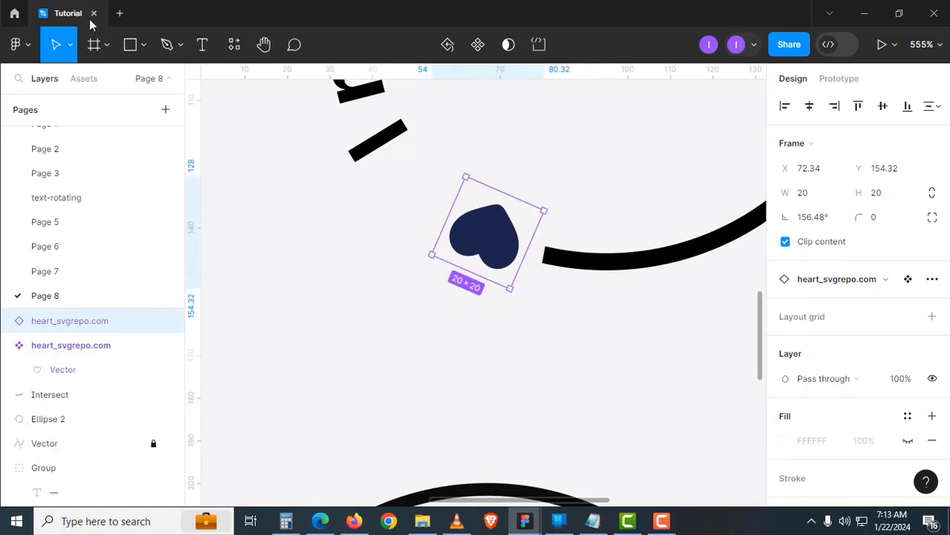
Shrink the heart to about 16.5 px and fine-tune its position and rotation along the curve
click(70, 45)
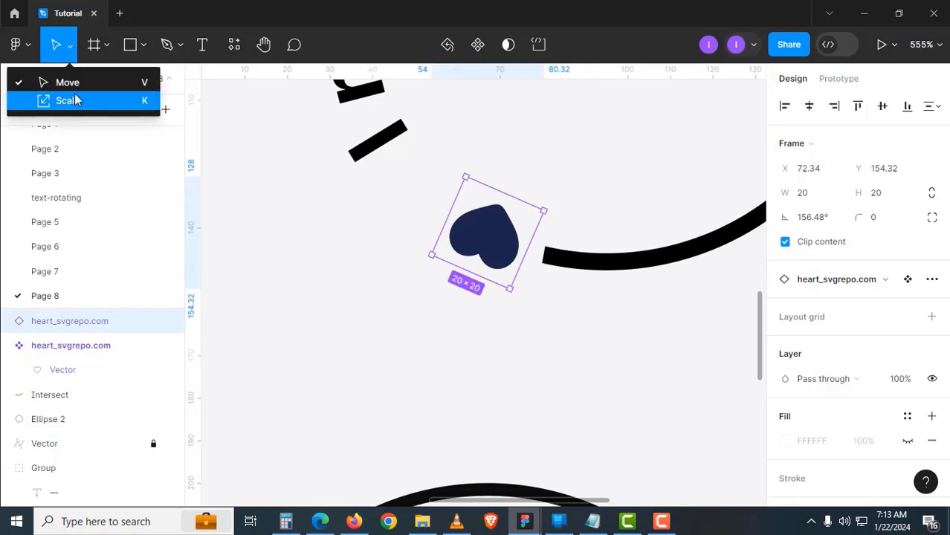
click(64, 97)
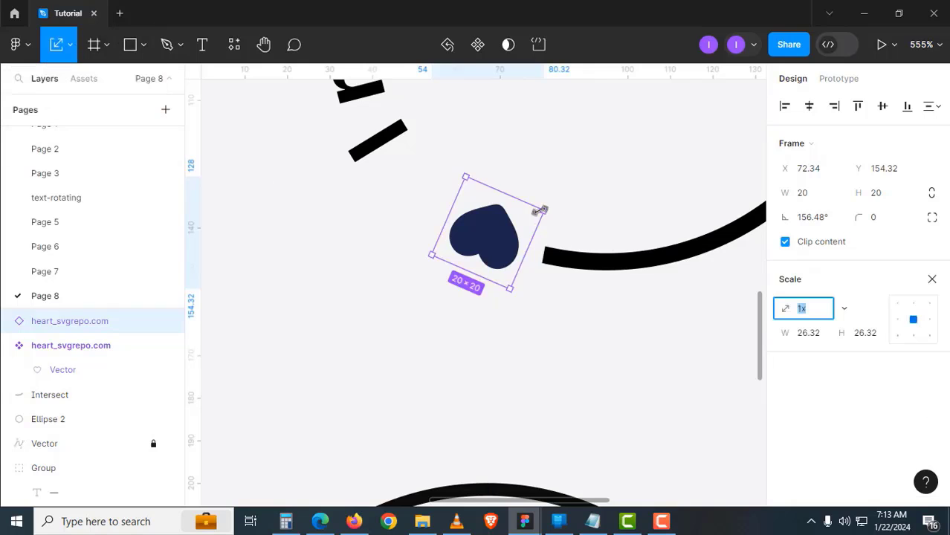
drag(541, 210, 532, 216)
drag(513, 248, 520, 246)
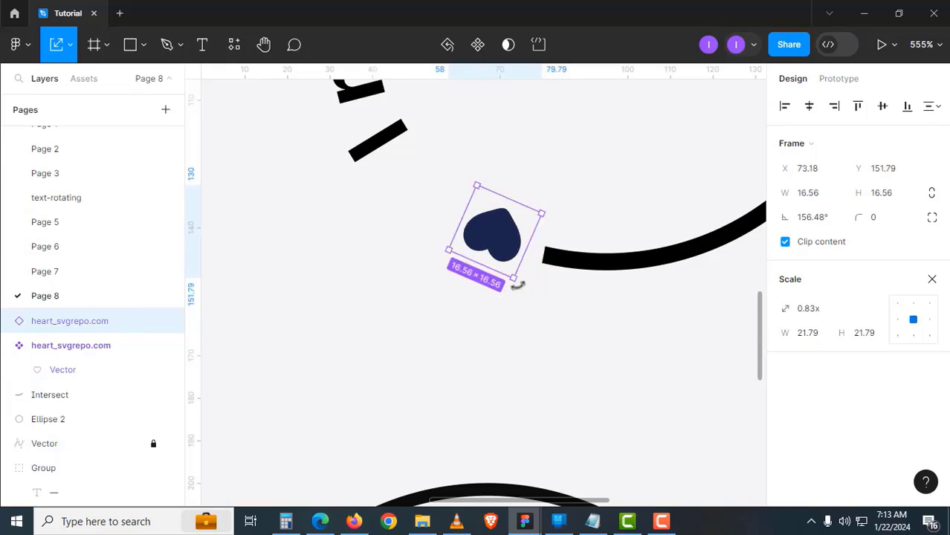
drag(521, 285, 517, 271)
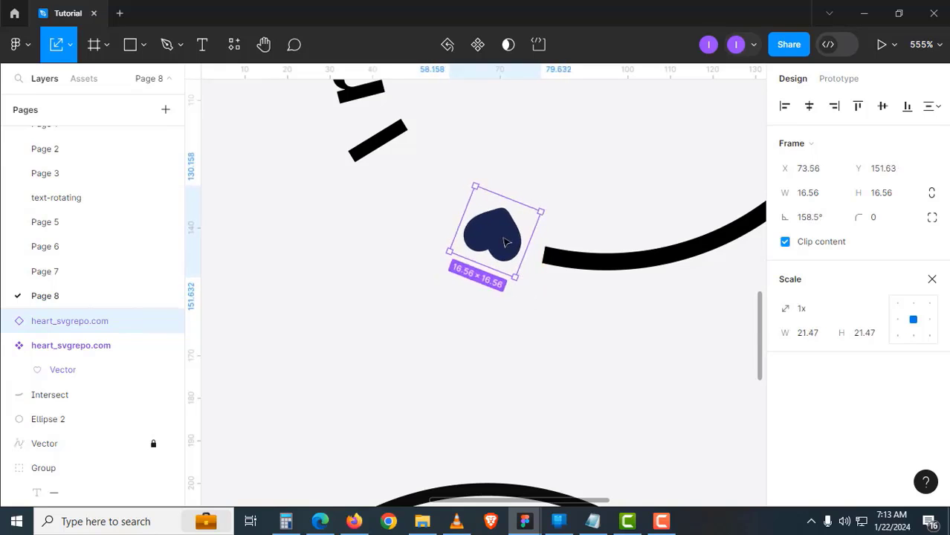
Add a second heart copy beside the first, rotated to follow the curve
drag(465, 245, 514, 294)
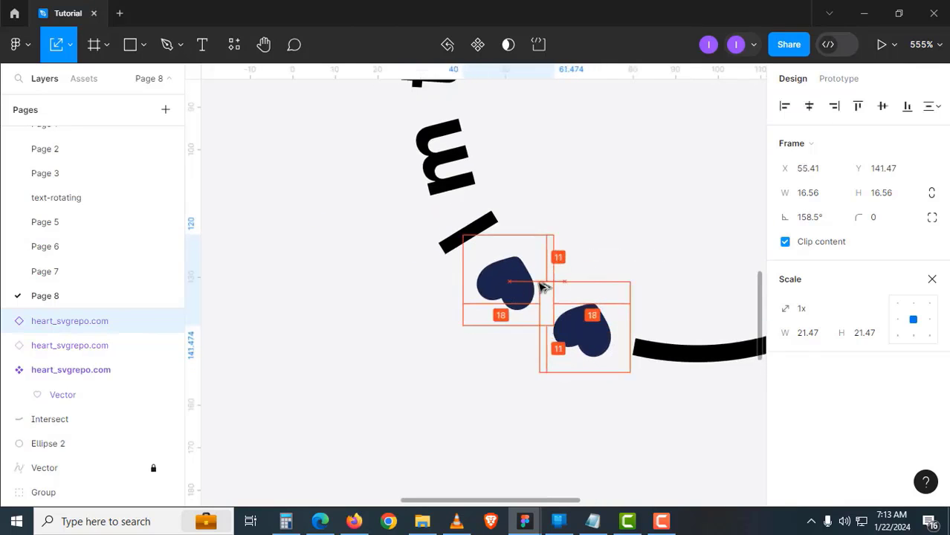
drag(558, 257, 567, 273)
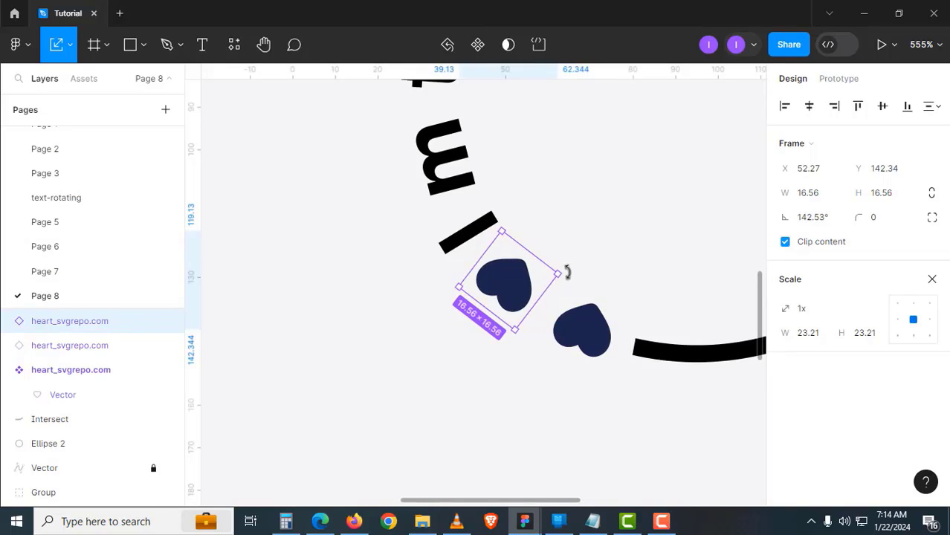
drag(518, 295, 527, 294)
Select the circular text with both hearts and move the whole design up and right
scroll(522, 340, down, 4)
click(573, 388)
drag(581, 379, 577, 444)
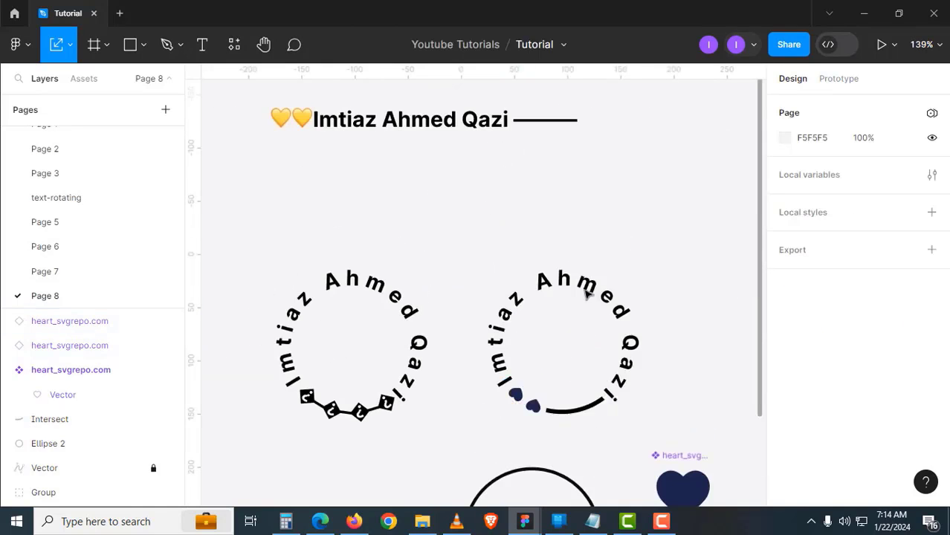
click(149, 466)
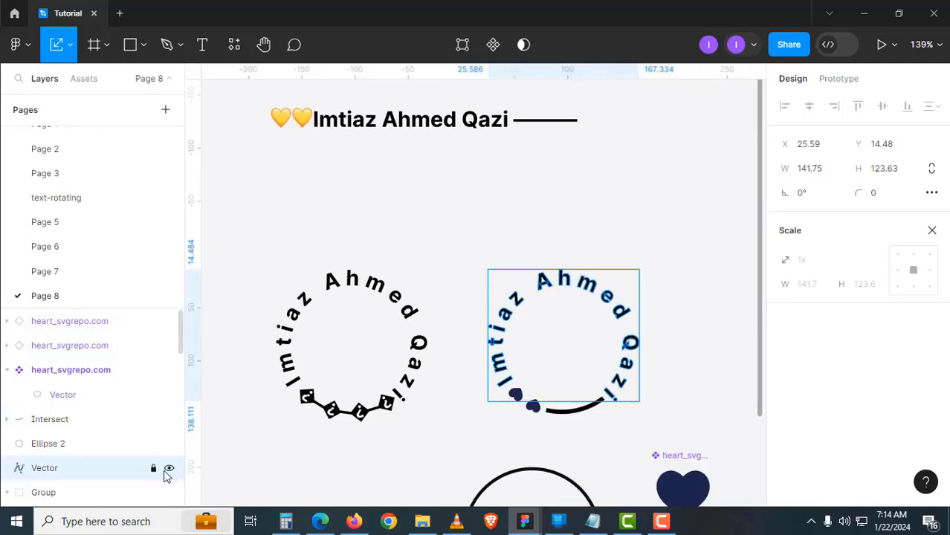
drag(472, 246, 454, 336)
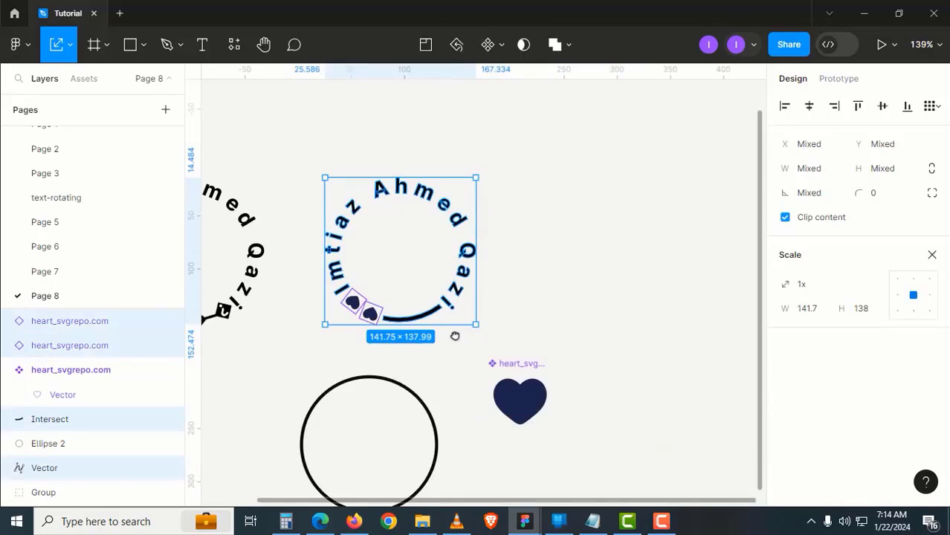
drag(453, 303, 667, 221)
drag(624, 273, 500, 378)
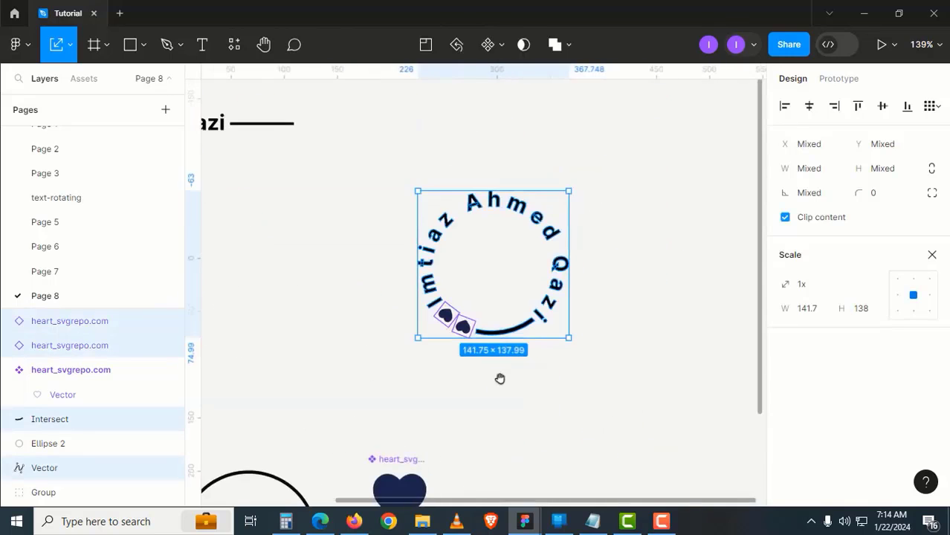
click(537, 411)
Look up the 'Gra' gradient among the saved fill colour styles for the circular text
click(554, 287)
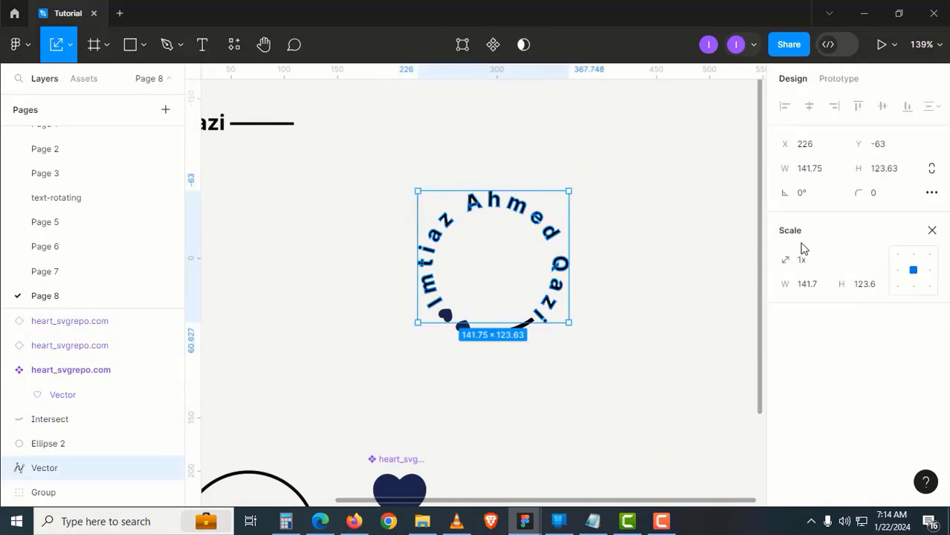
key(v)
click(906, 292)
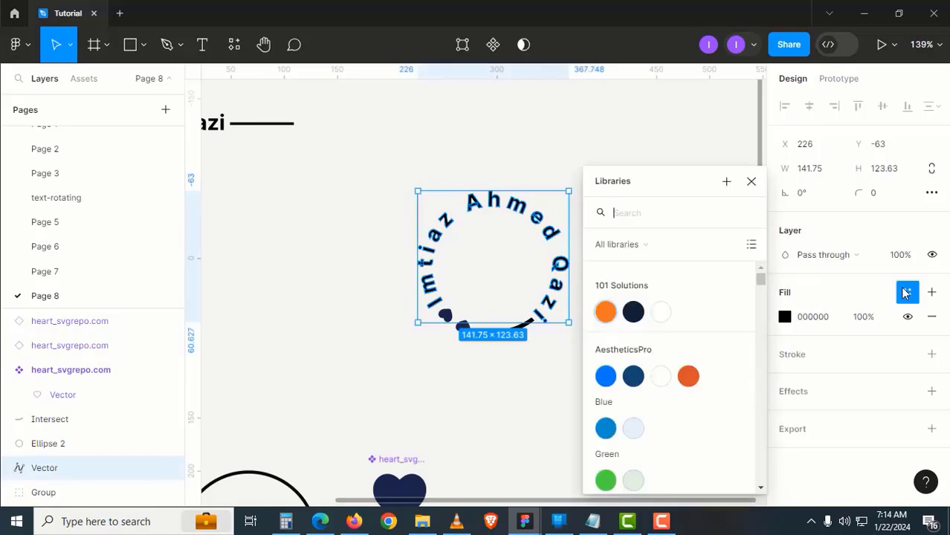
text(gra)
key(Escape)
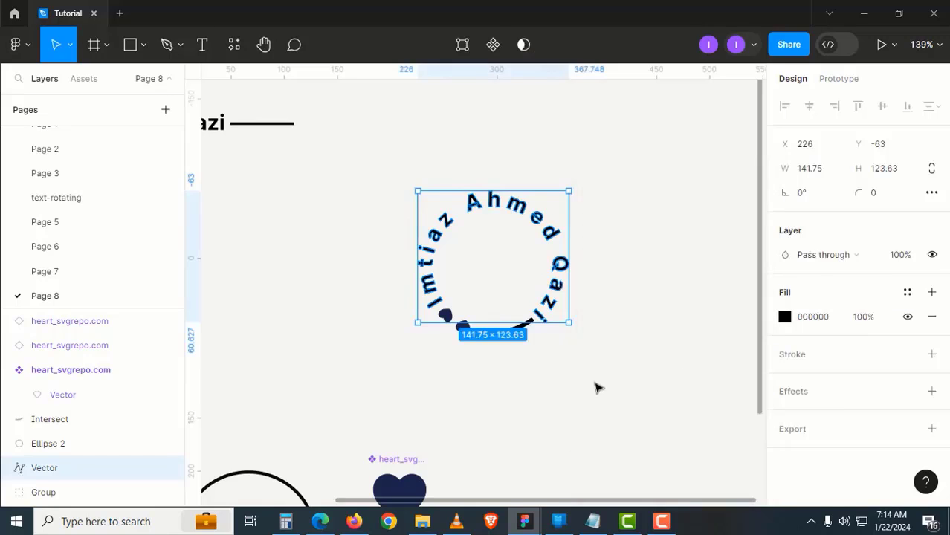
click(640, 365)
Paste the circular text's gradient fill onto the black arc
click(546, 327)
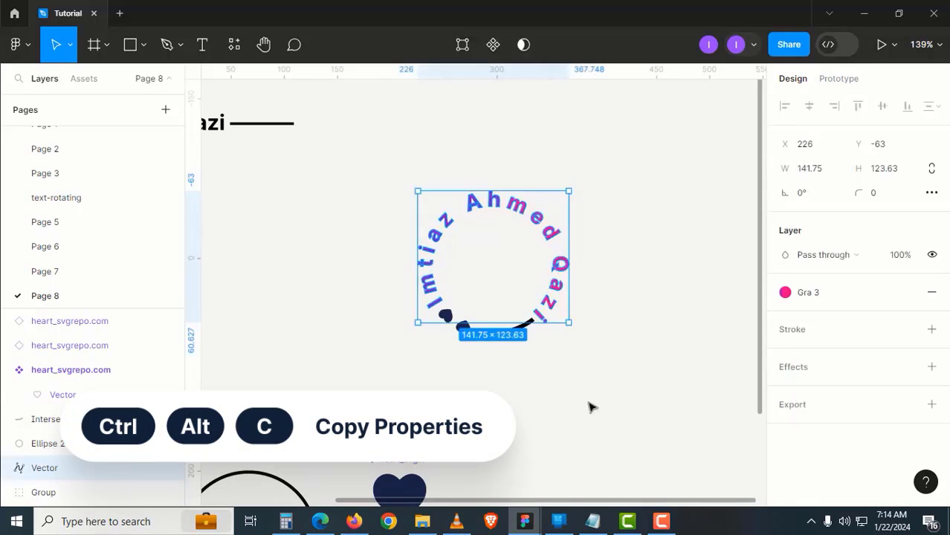
click(561, 393)
click(513, 336)
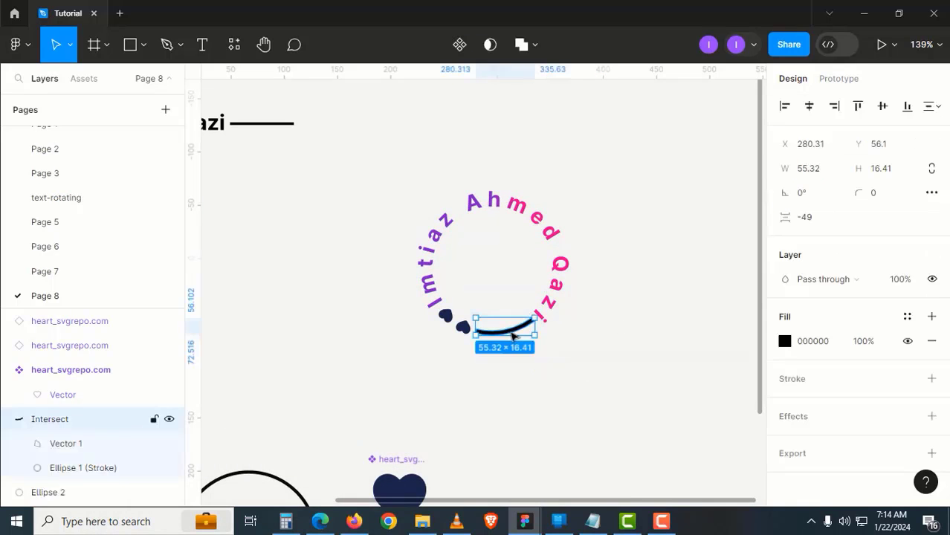
click(510, 389)
click(511, 335)
key(ctrl+alt+v)
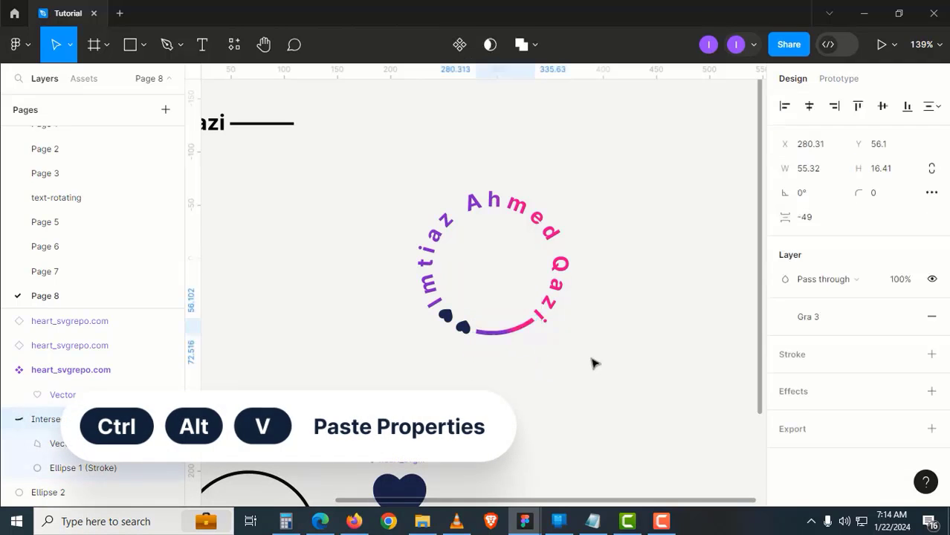
click(547, 364)
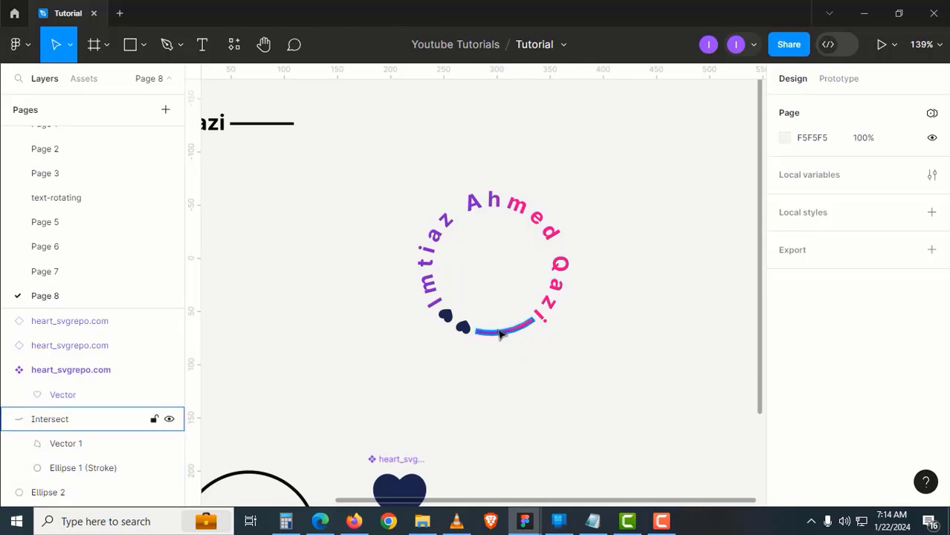
Apply the same gradient fill to the inner shapes of both small hearts
click(501, 331)
click(465, 331)
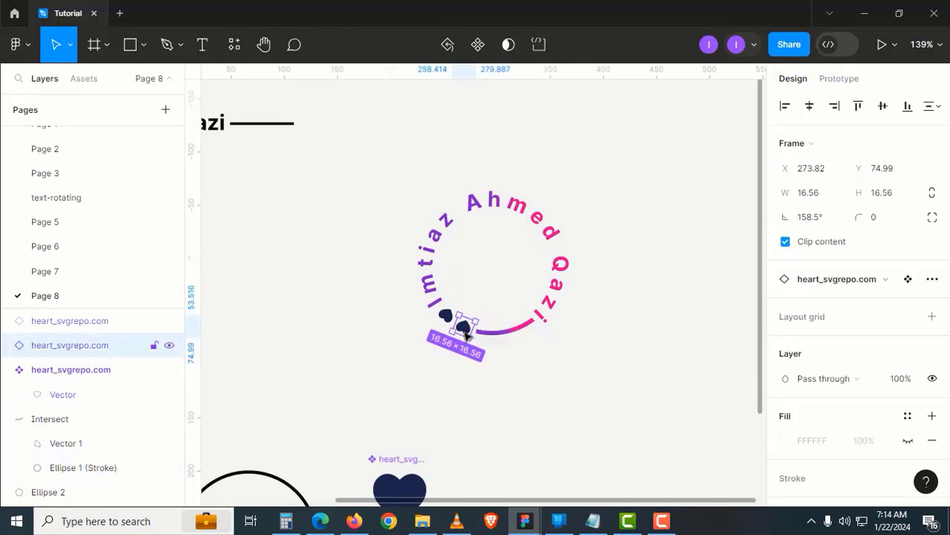
double_click(448, 317)
key(ctrl+alt+v)
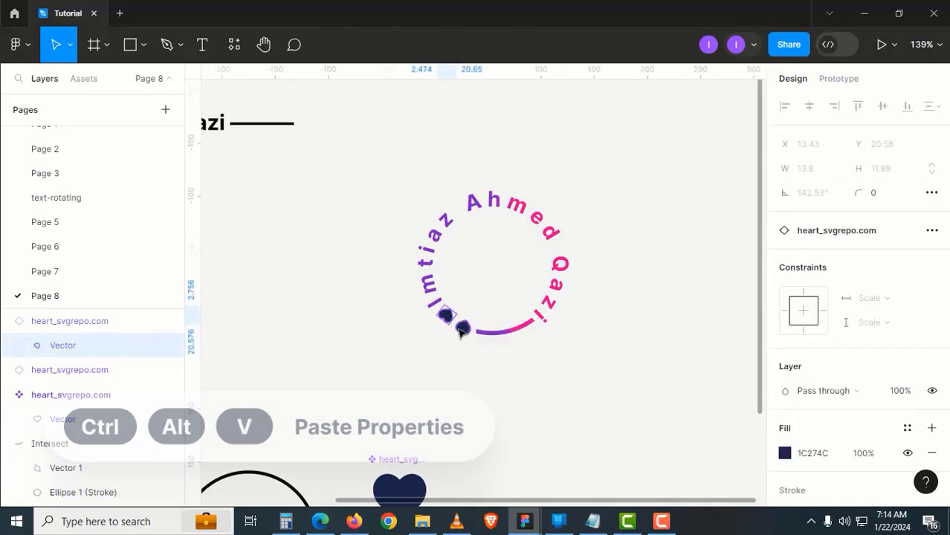
click(481, 363)
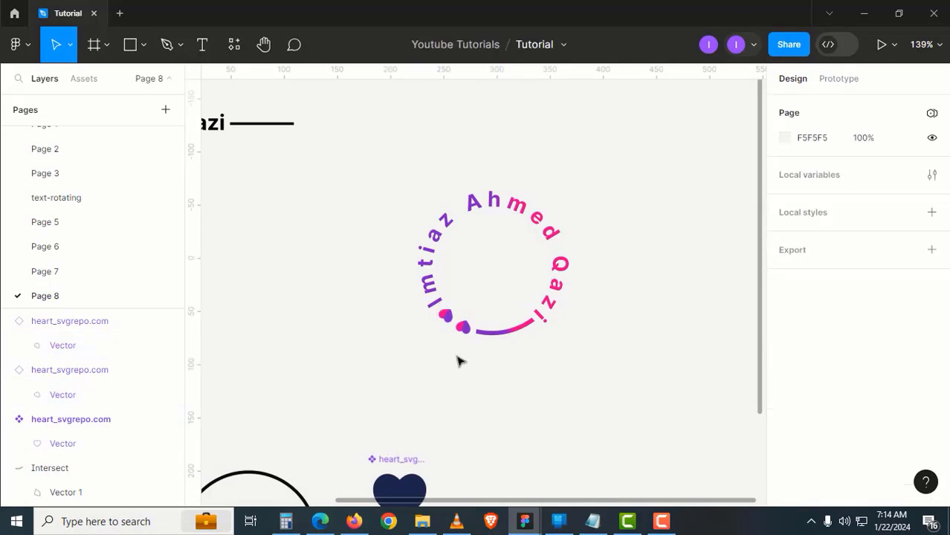
Select the circular text, arc and hearts, move them up and right, and wrap them in a frame
drag(634, 400, 383, 195)
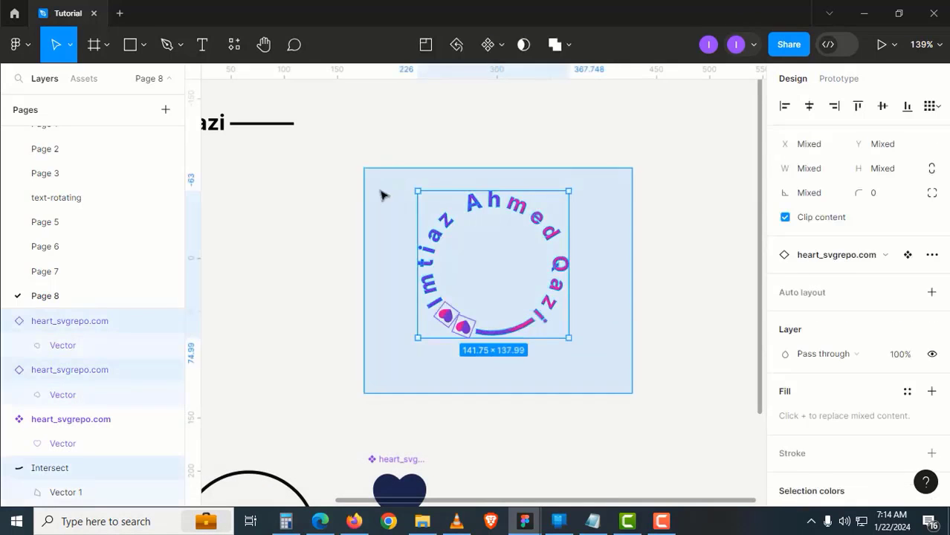
scroll(402, 260, right, 3)
drag(431, 329, 540, 254)
key(ctrl+z)
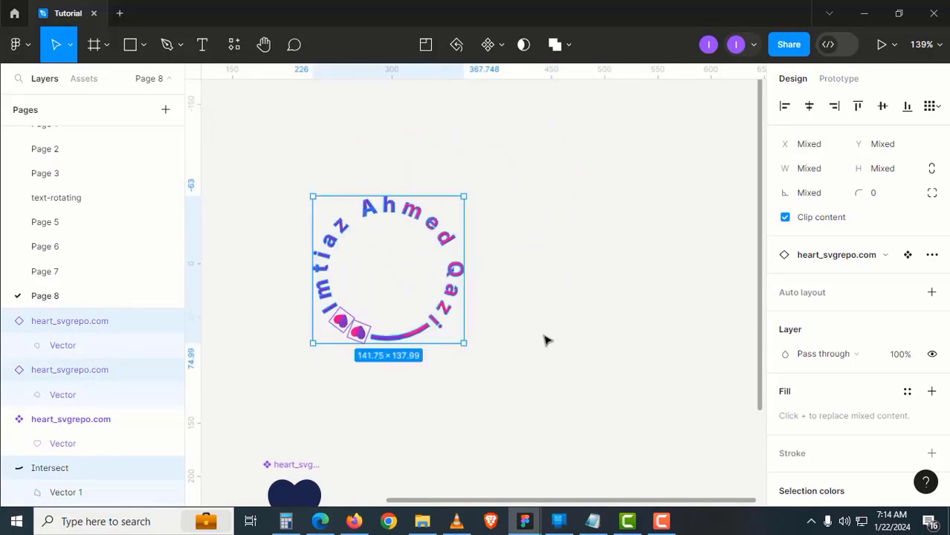
drag(435, 313, 524, 272)
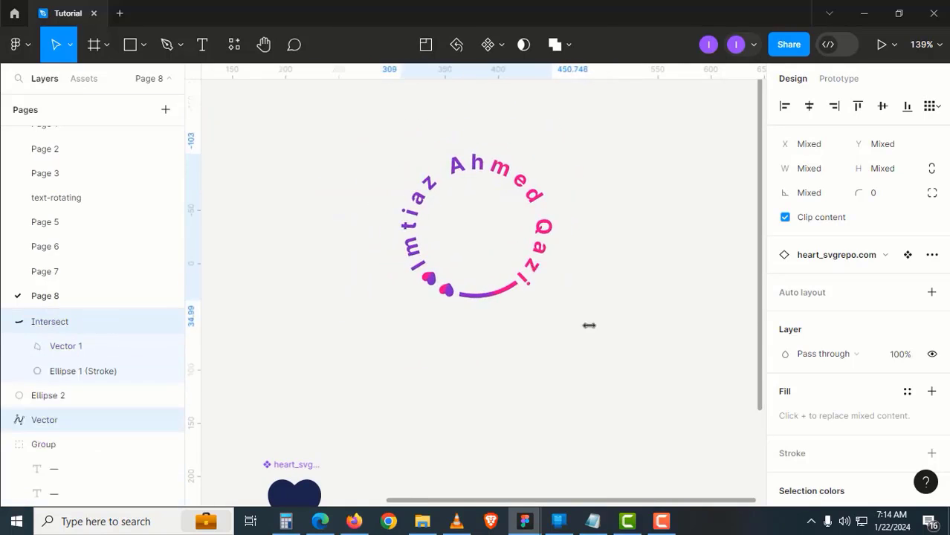
key(ctrl+alt+g)
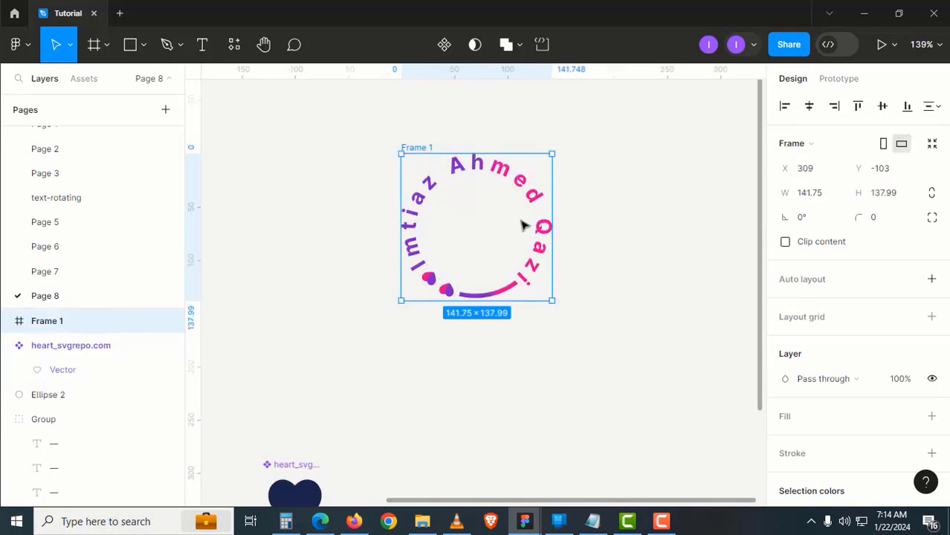
Rename the new Frame 1 to 'main'
click(7, 321)
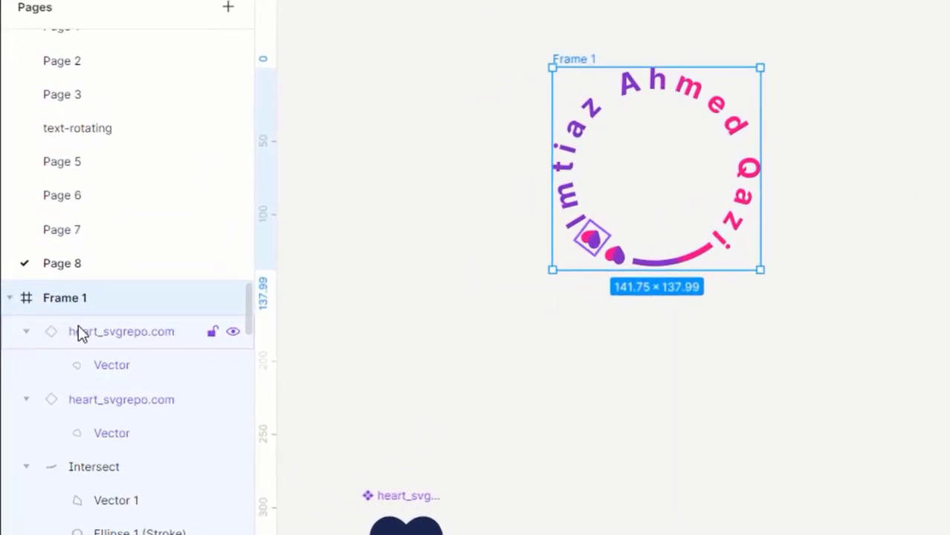
click(49, 345)
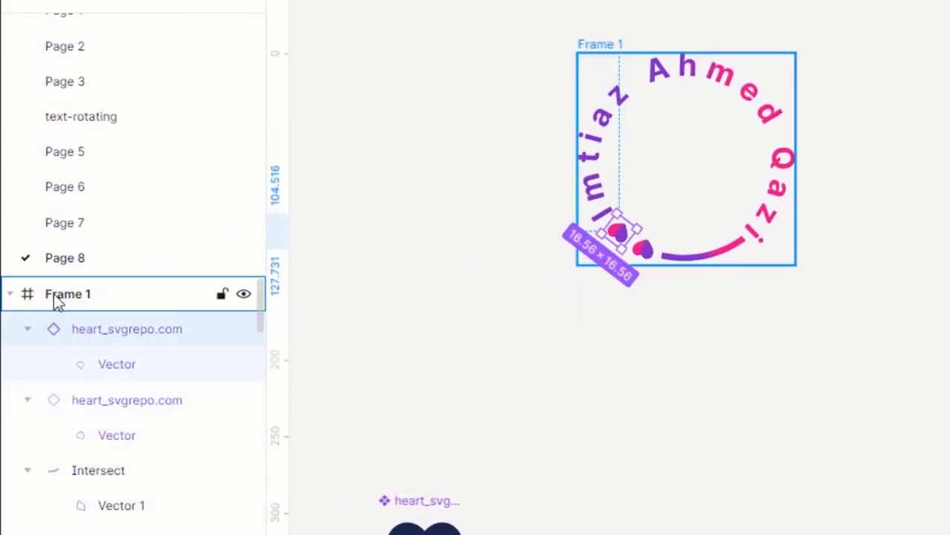
click(69, 297)
double_click(69, 296)
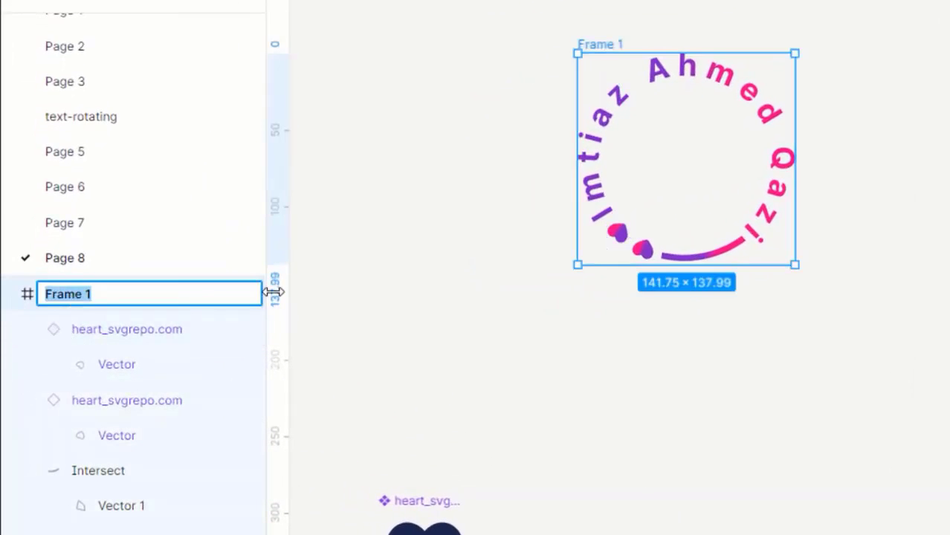
text(main)
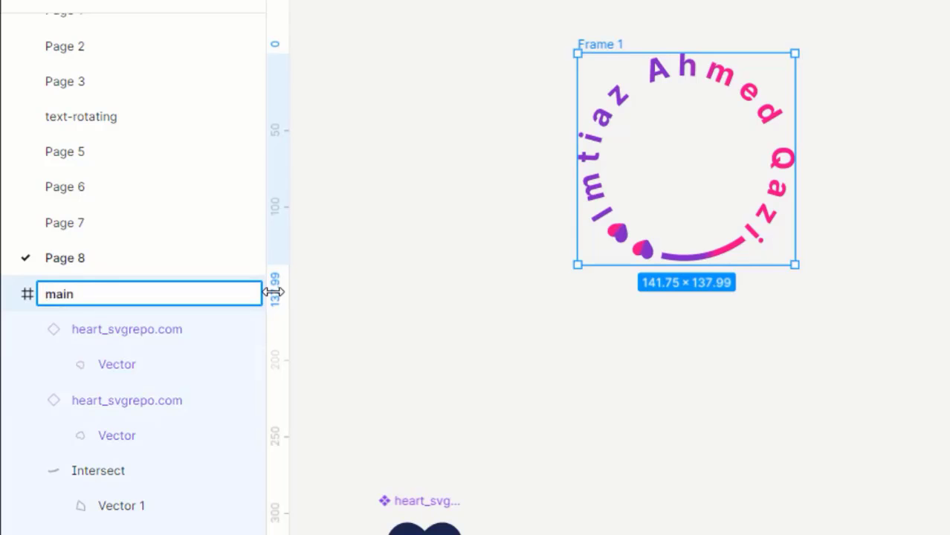
key(Return)
Wrap the main frame in an outer frame named 01
key(ctrl+alt+g)
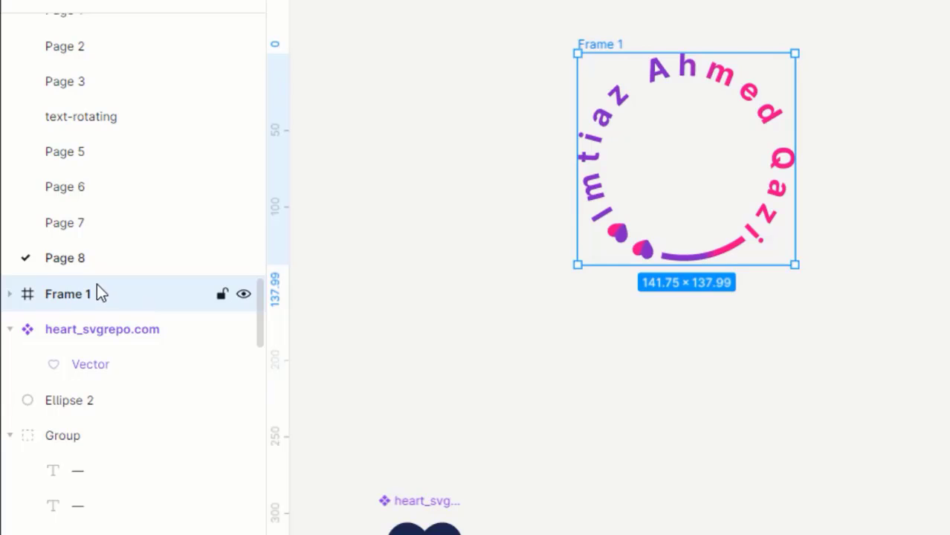
double_click(97, 290)
text(01)
key(Return)
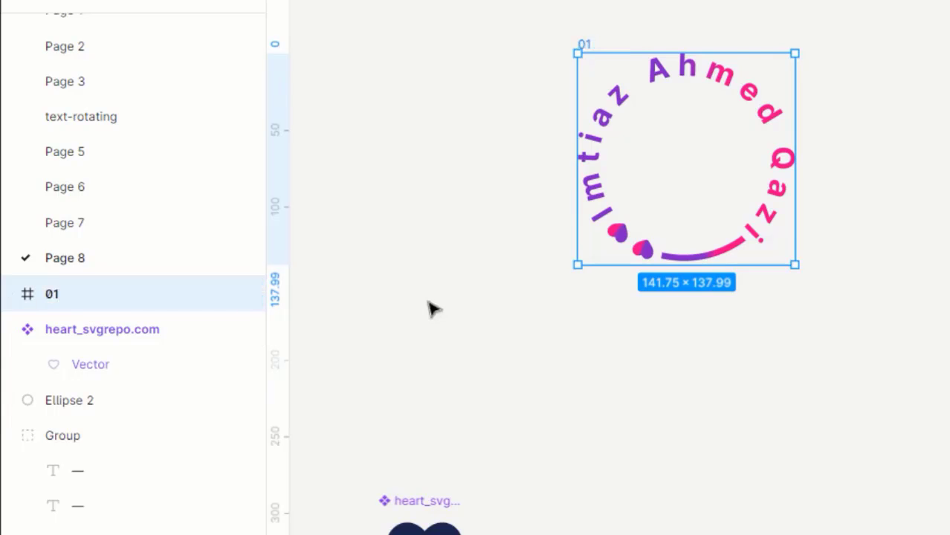
click(538, 206)
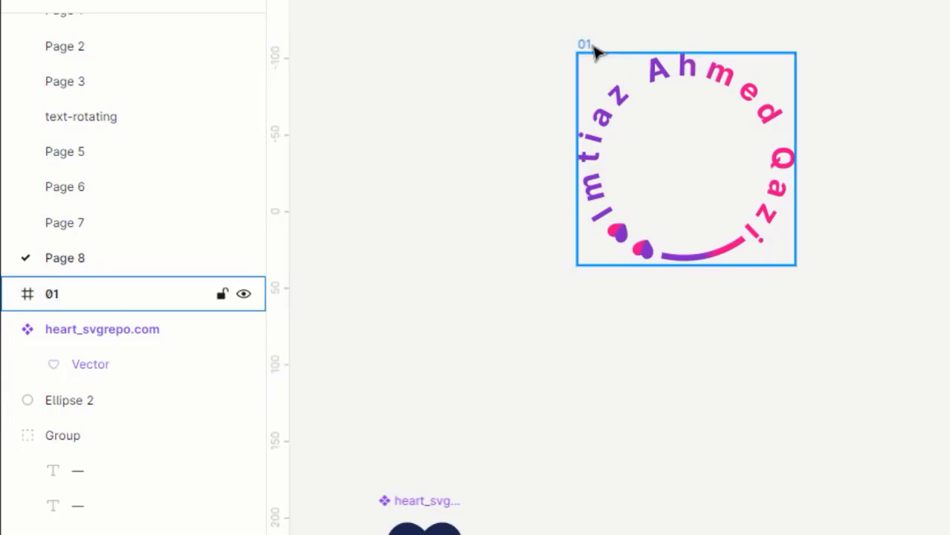
Duplicate frame 01 to create frame 2 just below it
drag(594, 50, 792, 37)
drag(725, 22, 716, 32)
drag(693, 105, 583, 61)
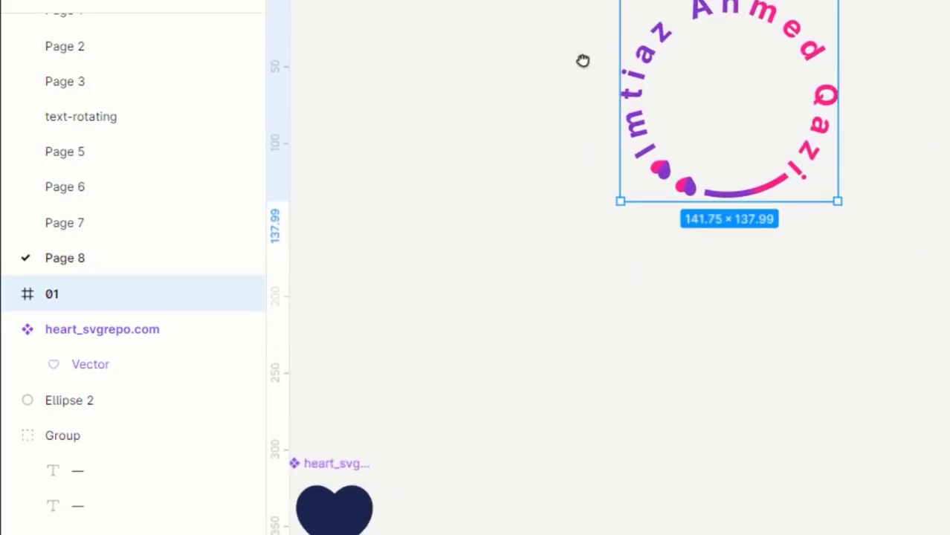
drag(651, 36, 585, 148)
drag(547, 84, 712, 6)
drag(707, 95, 683, 295)
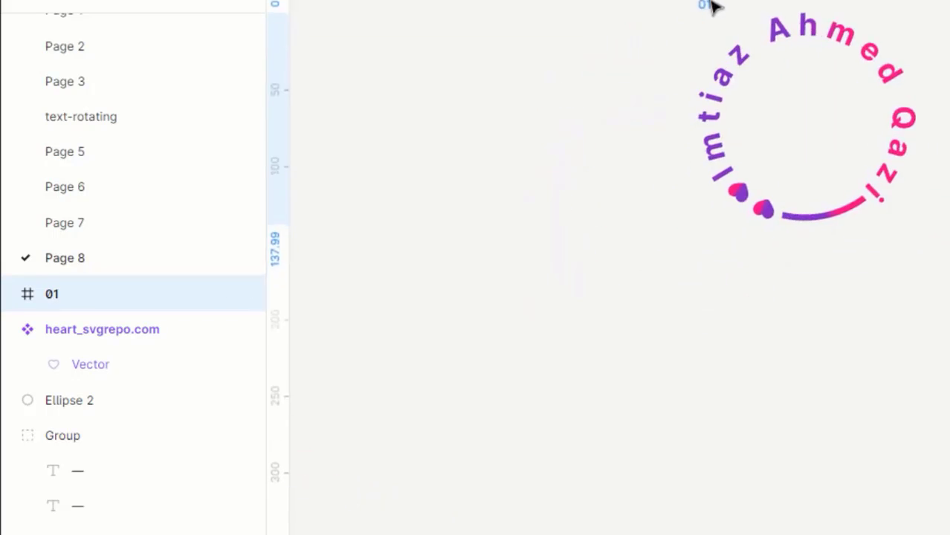
drag(475, 321, 473, 312)
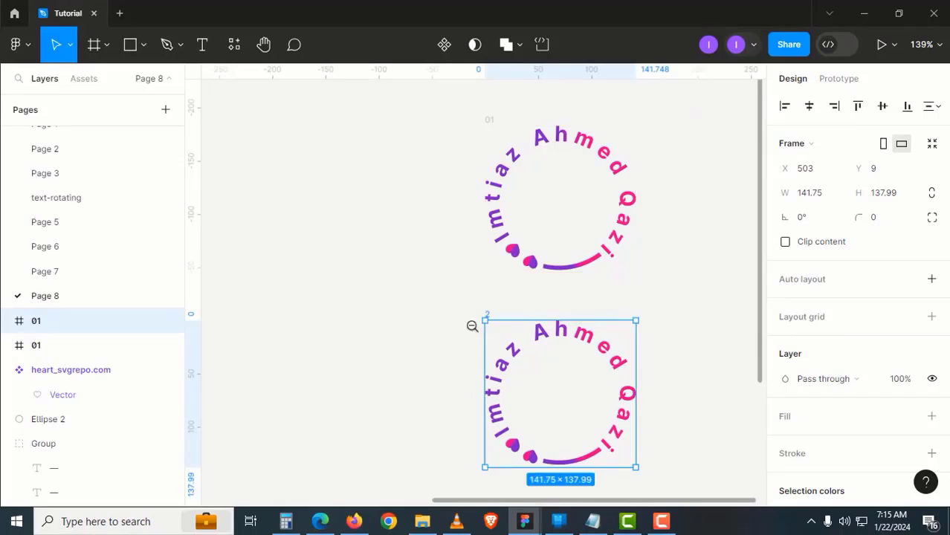
Duplicate with Ctrl+D to add frames 3, 4 and 5 below
scroll(472, 326, down, 2)
drag(492, 374, 488, 281)
key(ctrl+d)
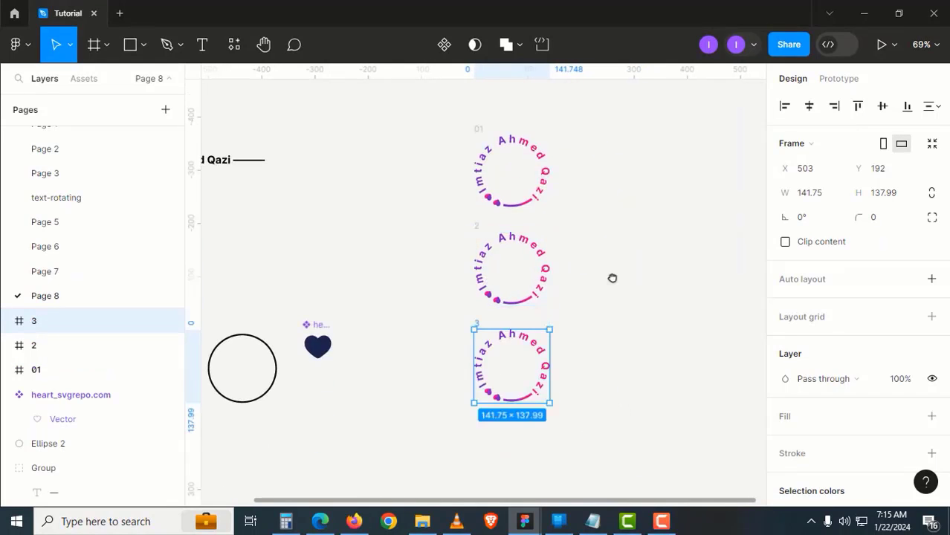
drag(612, 278, 622, 183)
key(ctrl+d)
key(ctrl+d)
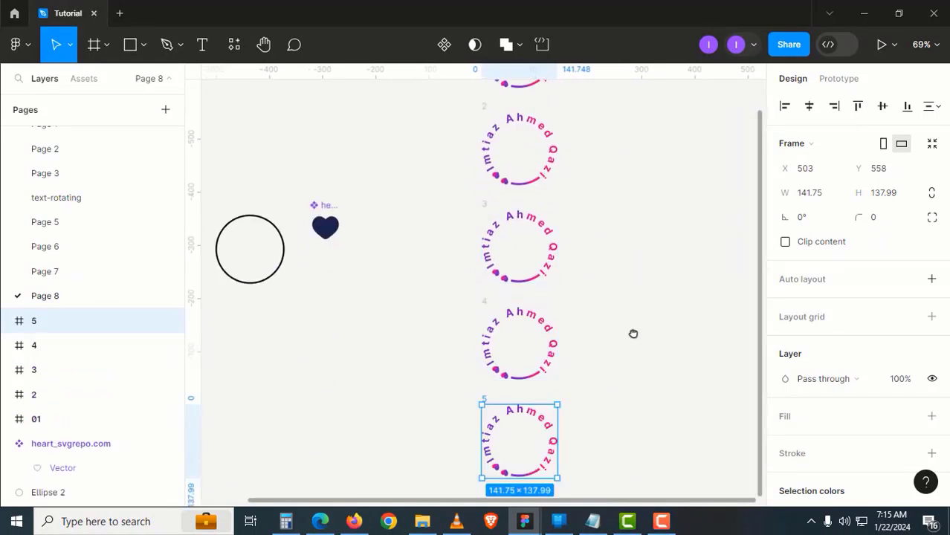
drag(632, 332, 604, 269)
drag(592, 221, 591, 396)
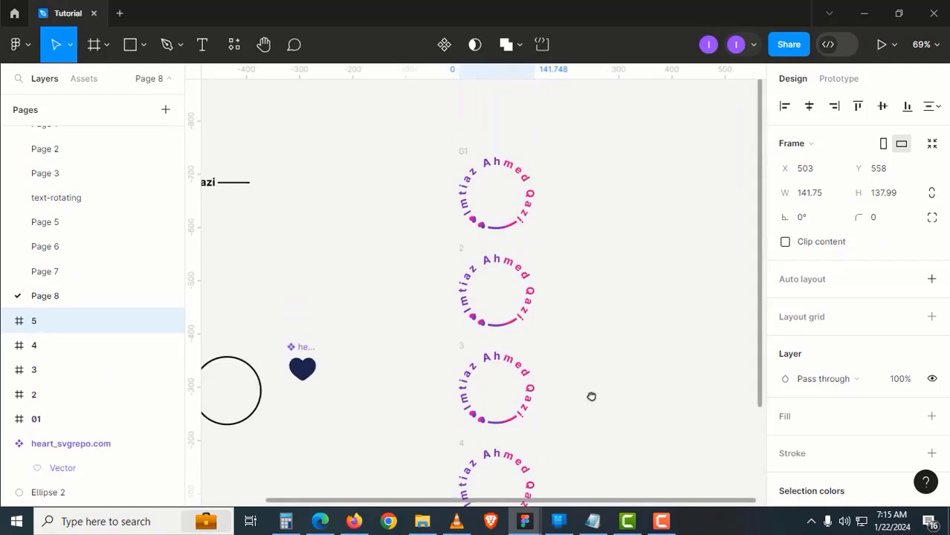
Select all five stacked frames, 01 through 5, together
click(508, 238)
scroll(468, 252, up, 1)
click(413, 279)
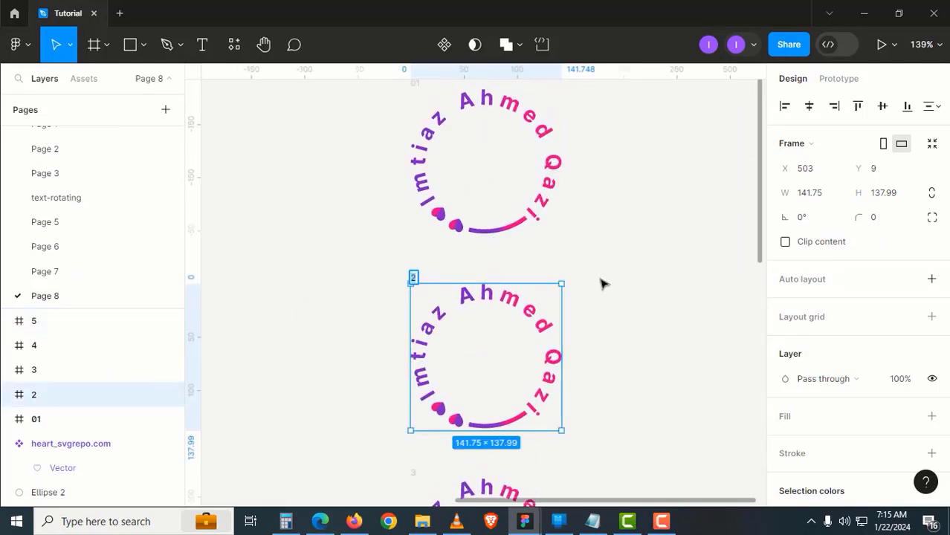
click(643, 282)
scroll(623, 276, down, 6)
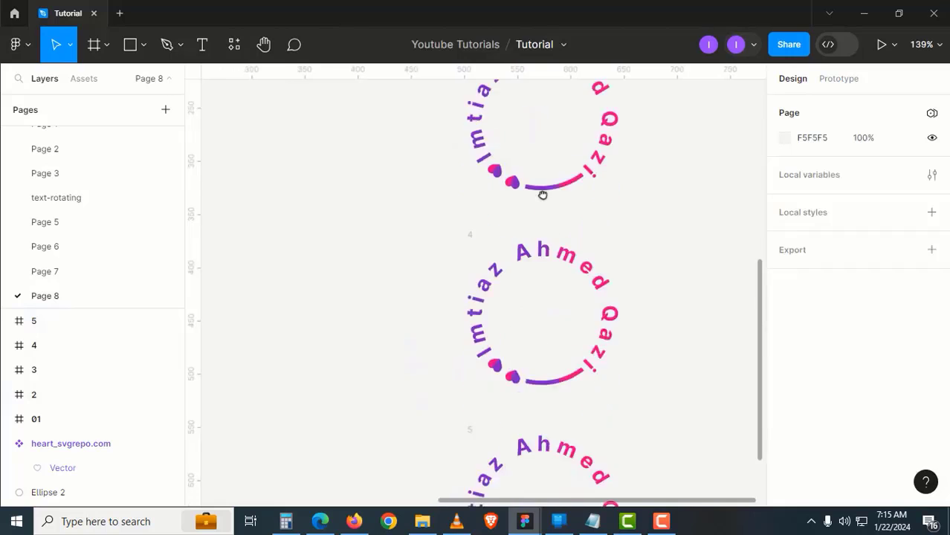
scroll(540, 353, down, 1)
scroll(538, 352, down, 4)
drag(579, 350, 557, 370)
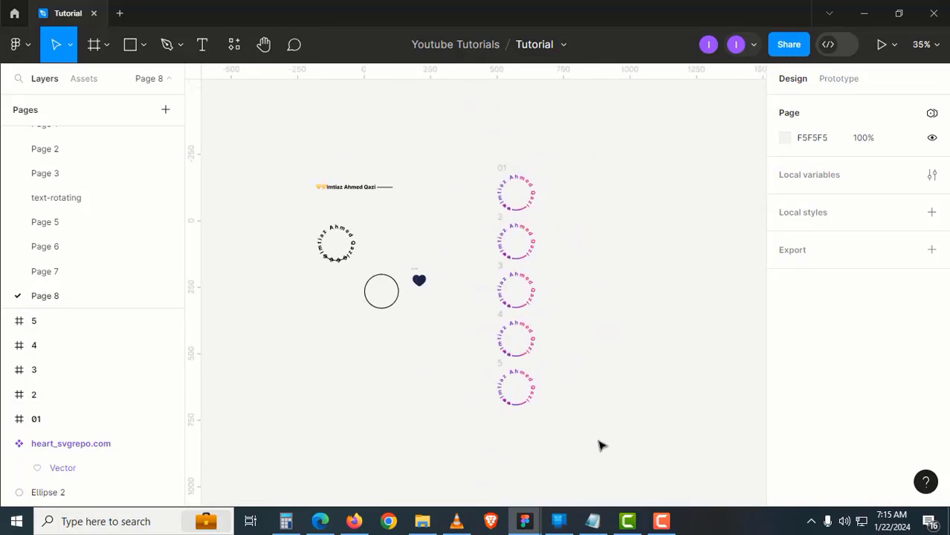
drag(598, 460, 480, 145)
Combine the five frames into a component set with variants 01–5 and name it 'rotated-text'
click(462, 44)
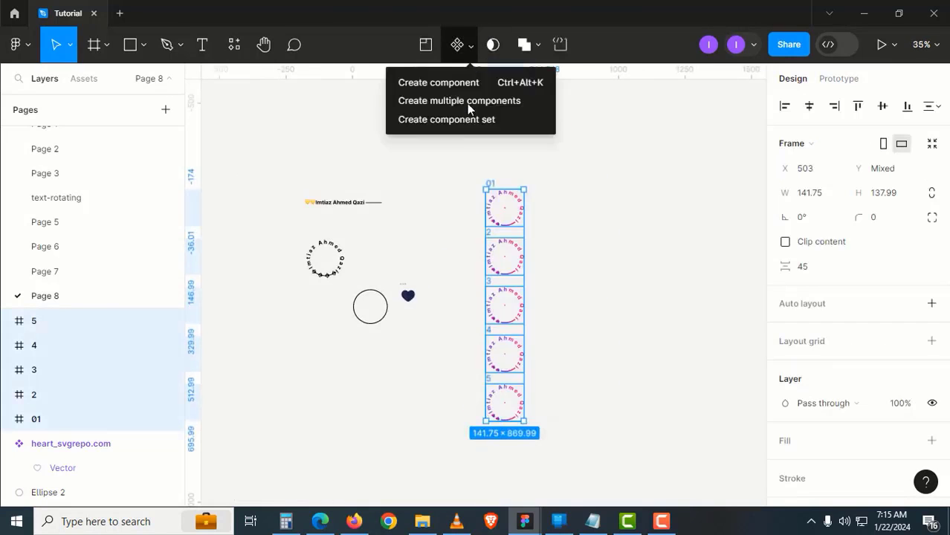
click(459, 123)
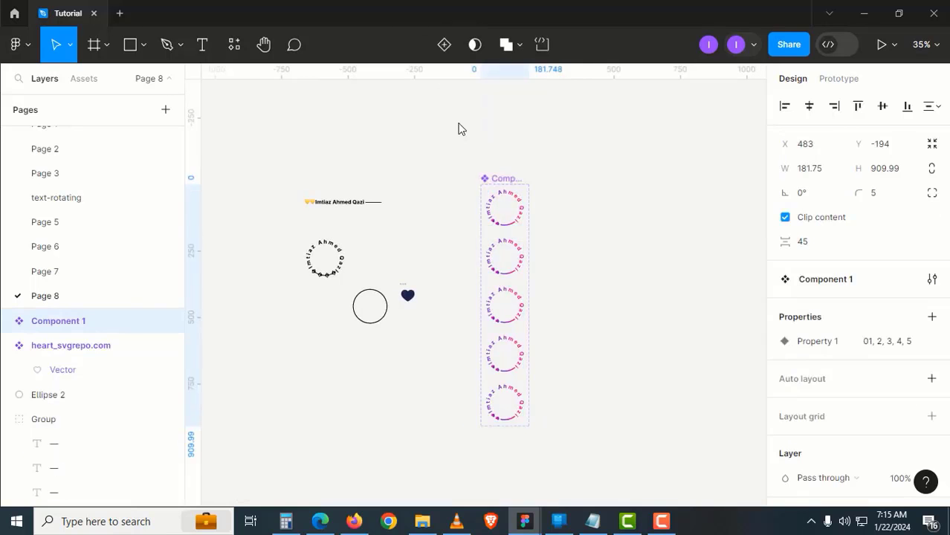
click(484, 158)
scroll(512, 179, up, 3)
double_click(512, 180)
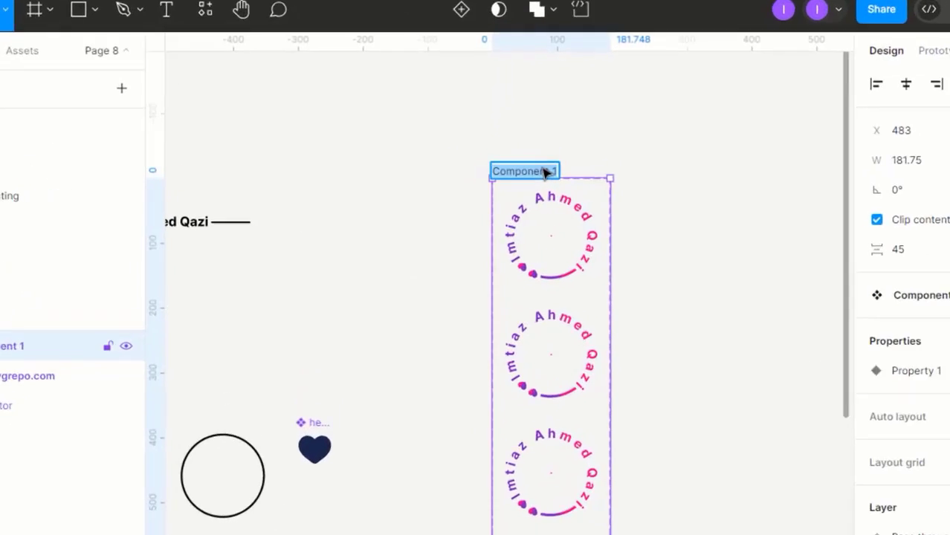
text(rotat)
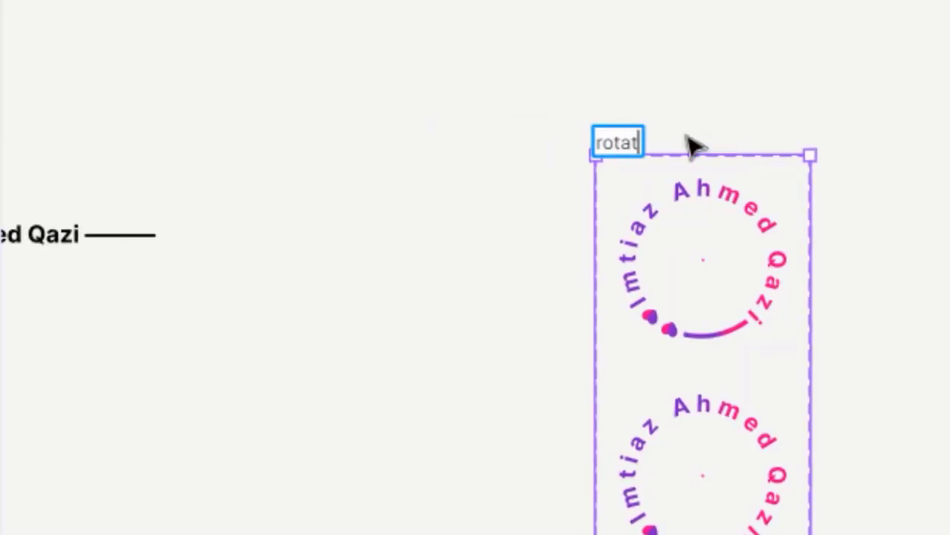
text(ed-text)
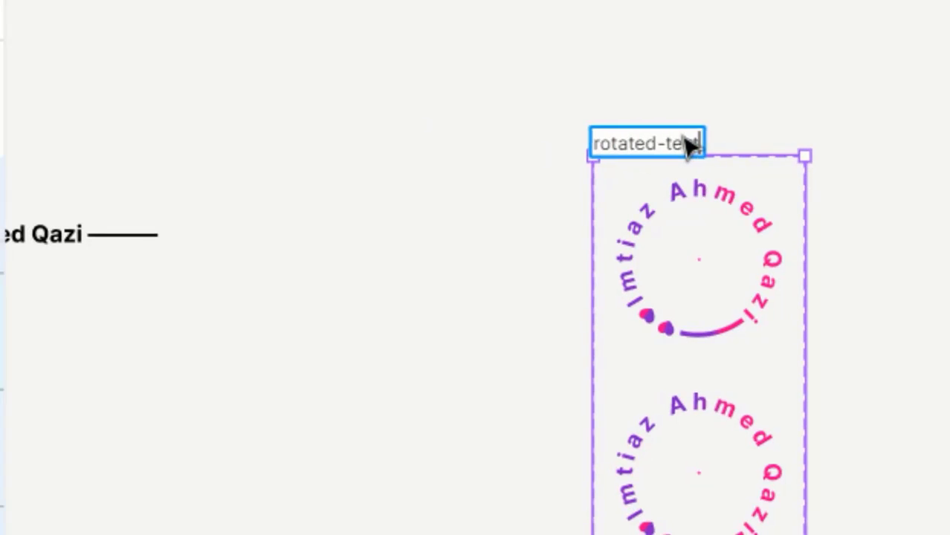
key(Return)
click(516, 178)
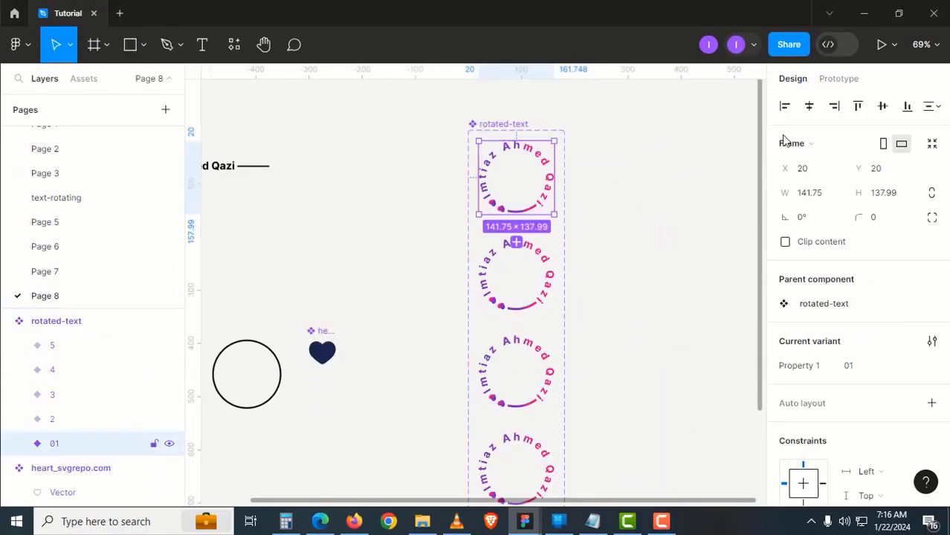
Link variants 01→2, 2→3 and 3→4 with on-click Smart animate transitions
click(839, 79)
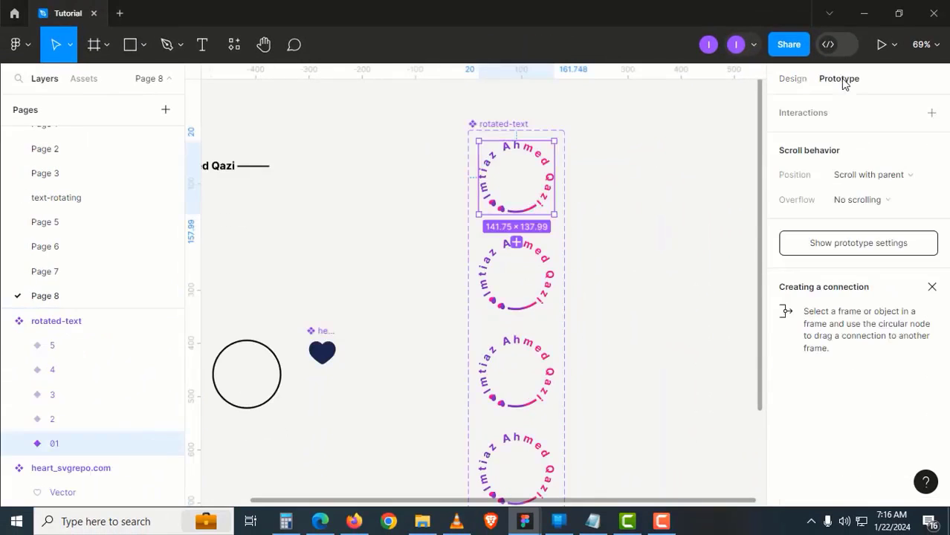
drag(516, 214, 525, 275)
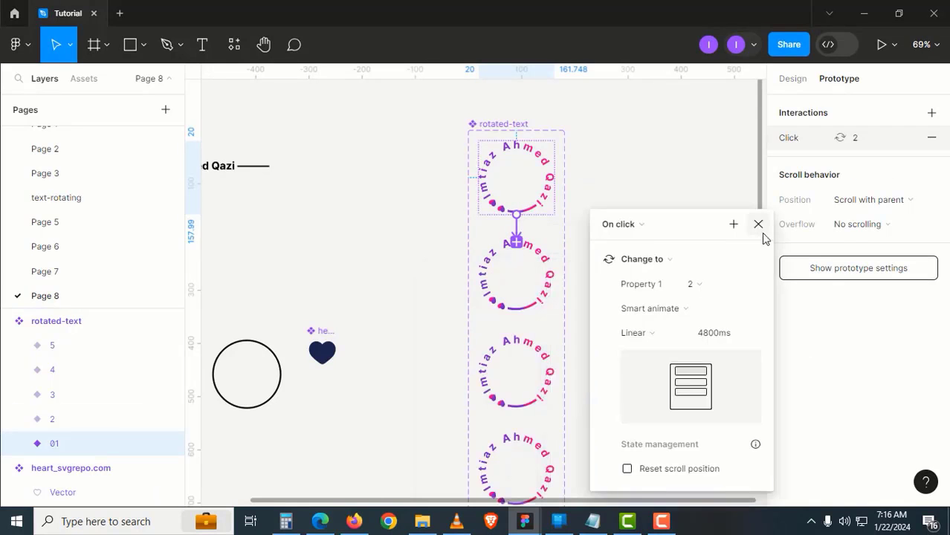
click(758, 224)
drag(632, 281, 643, 236)
click(544, 262)
drag(526, 267, 551, 311)
click(647, 230)
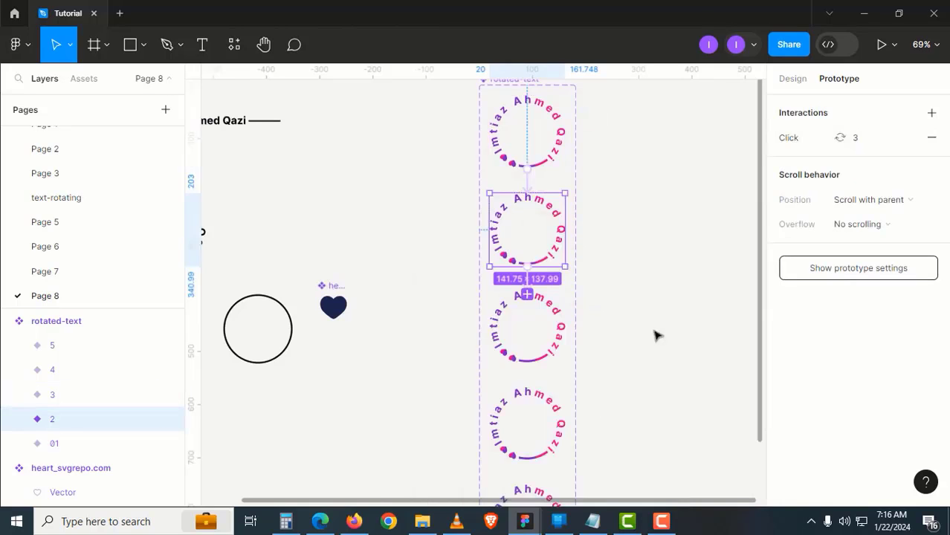
scroll(632, 312, down, 2)
click(577, 291)
drag(548, 301, 559, 341)
scroll(673, 321, down, 3)
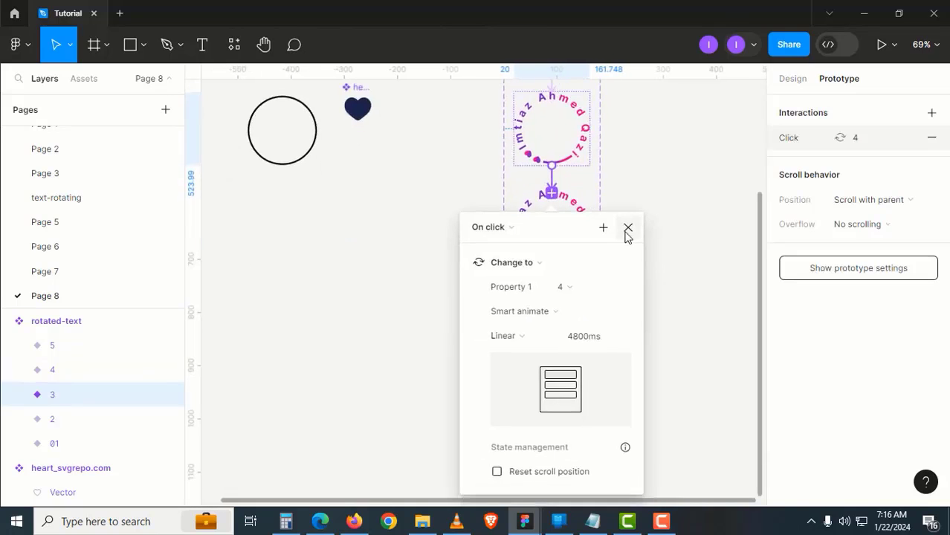
click(628, 226)
Link variant 4 to 5, and variant 5 back to 01 to close the loop
click(567, 248)
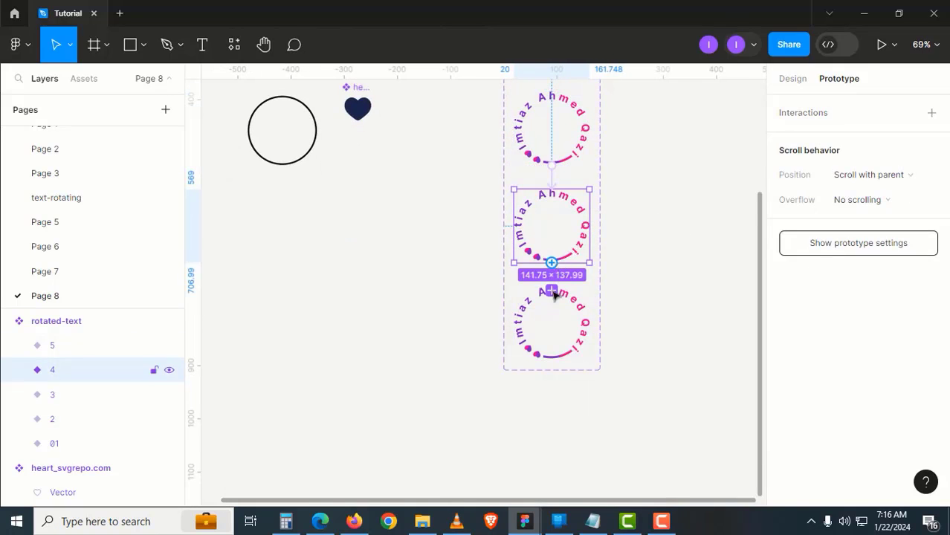
drag(553, 295, 555, 297)
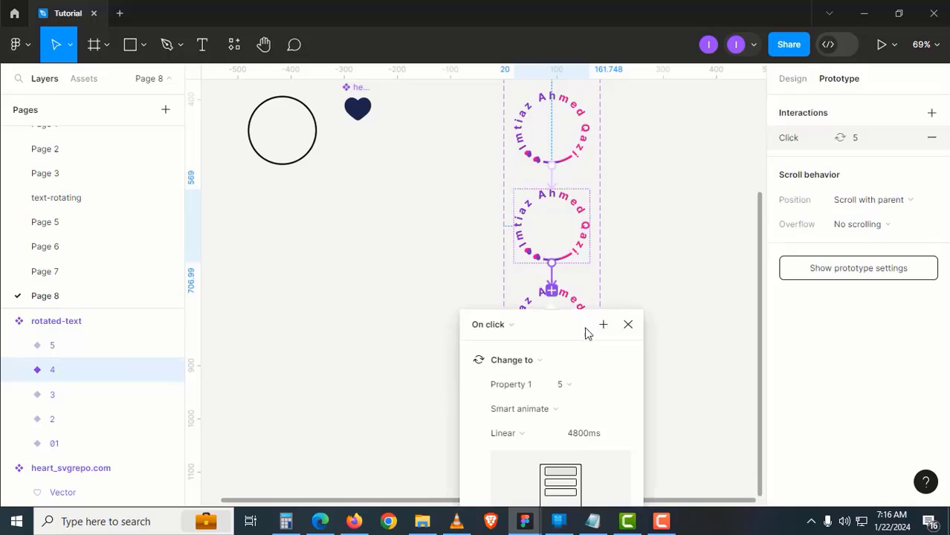
click(627, 324)
scroll(631, 354, up, 4)
scroll(624, 371, up, 3)
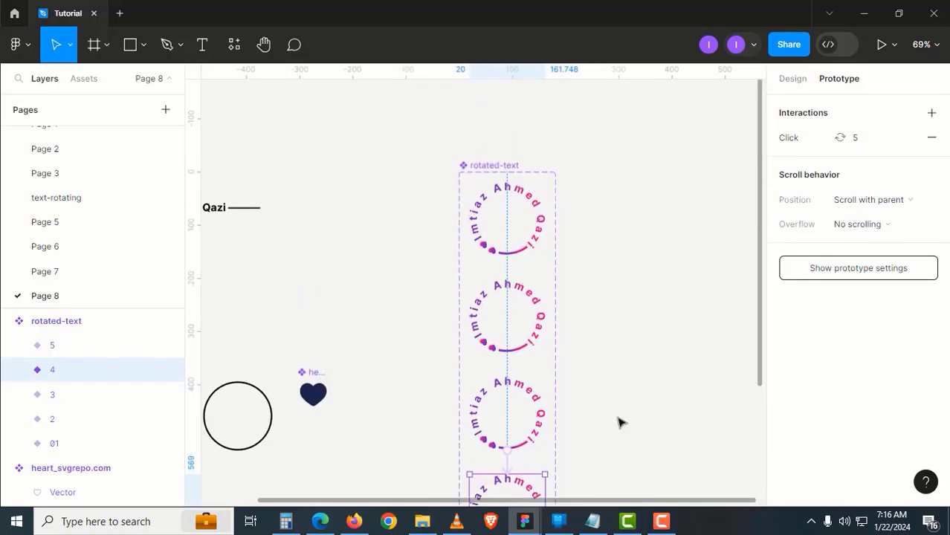
scroll(606, 379, down, 5)
click(577, 387)
drag(579, 388, 565, 269)
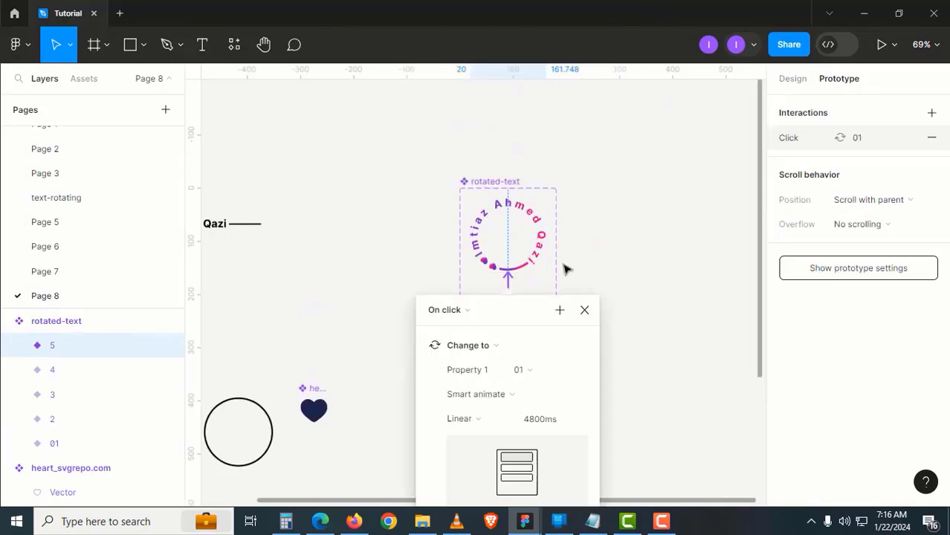
click(586, 312)
click(494, 191)
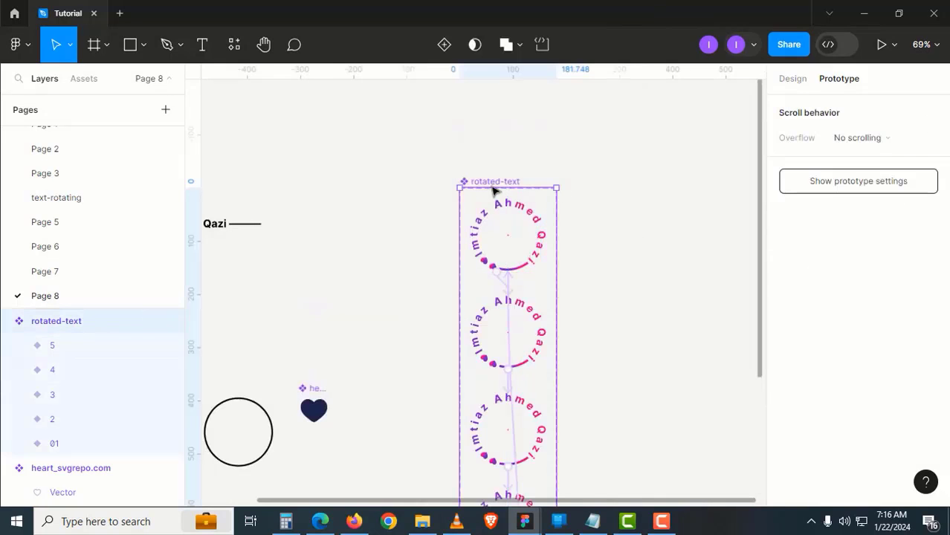
Set every variant's interaction to trigger After delay with a 600ms animation duration
key(Return)
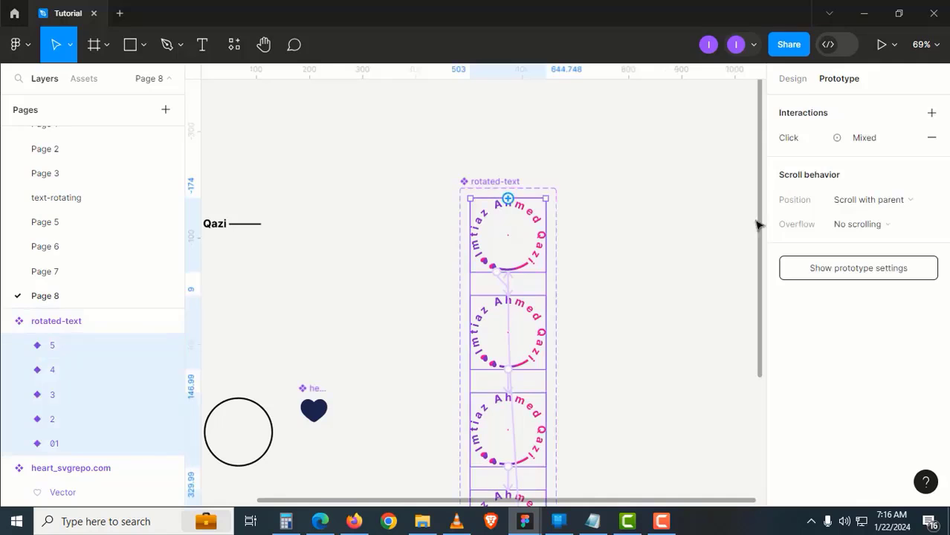
click(867, 148)
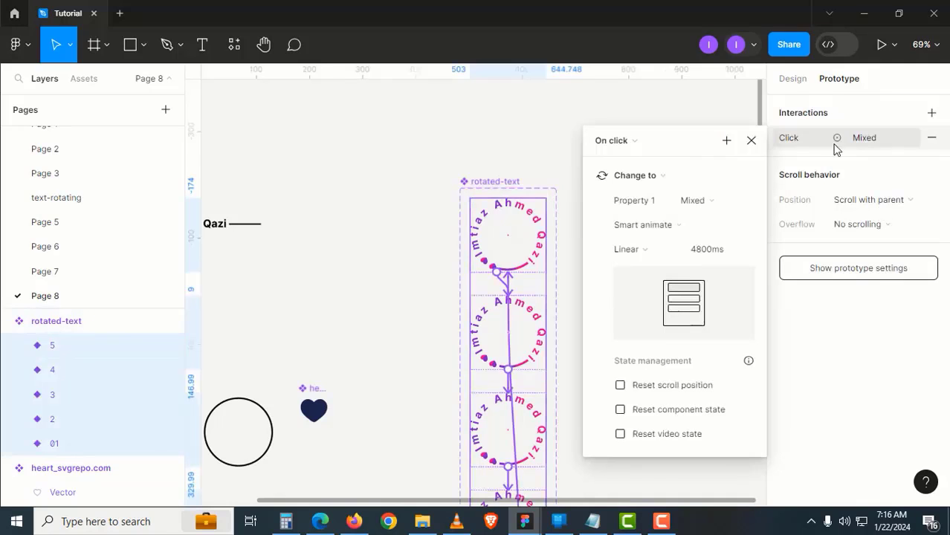
click(639, 139)
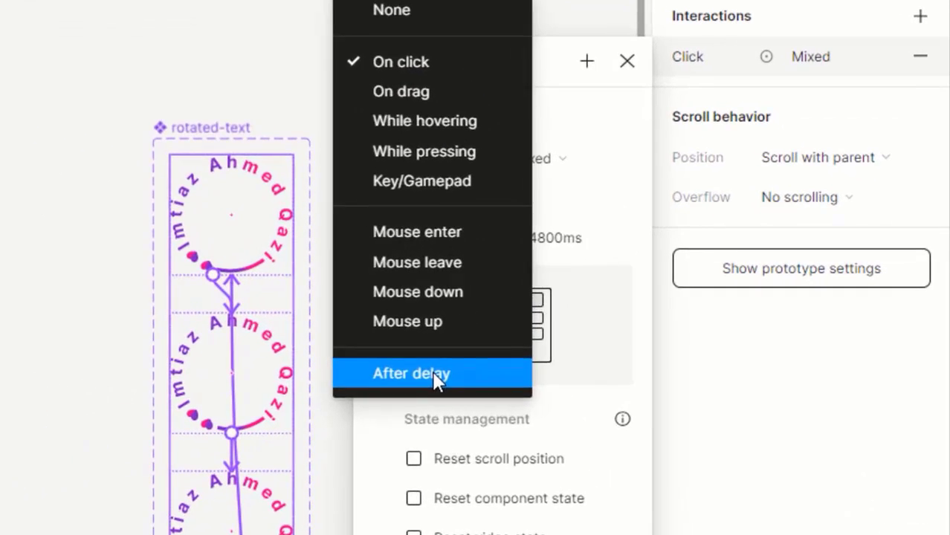
click(623, 333)
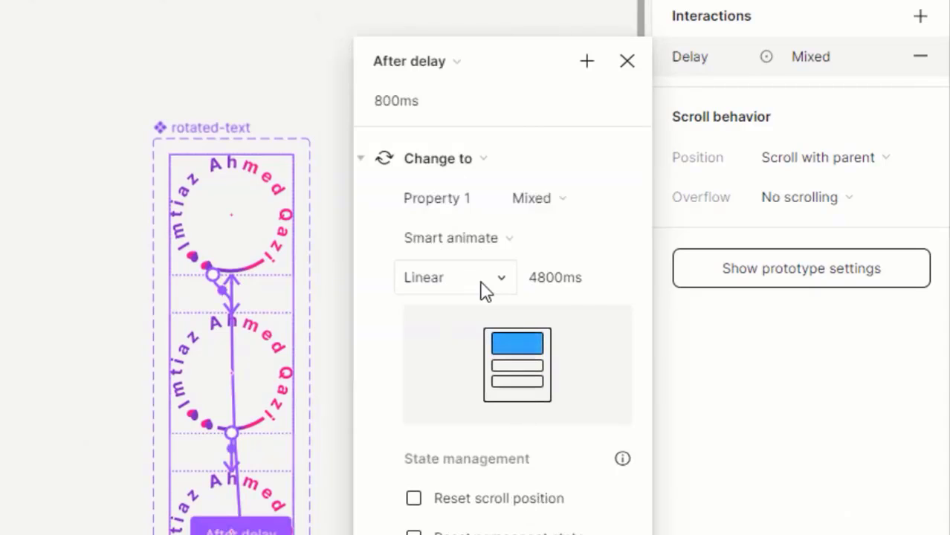
click(589, 290)
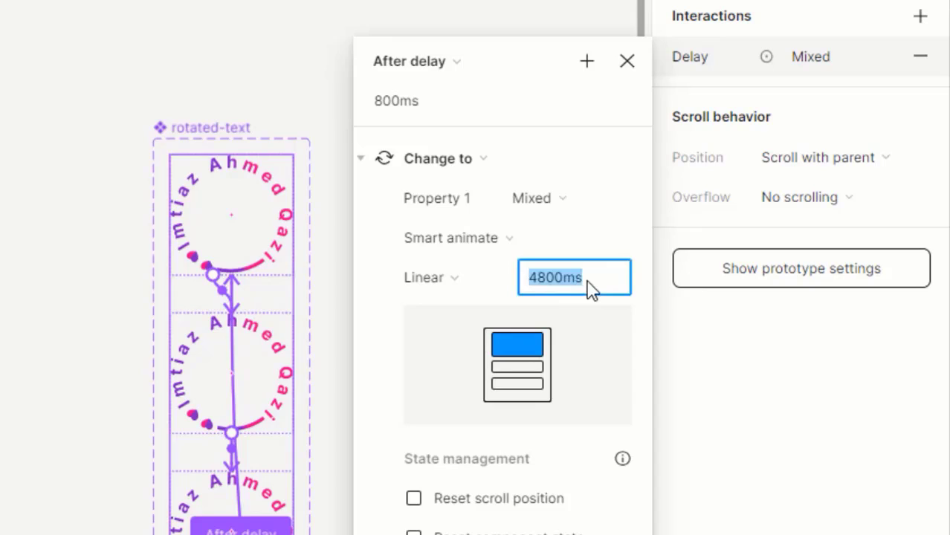
text(6)
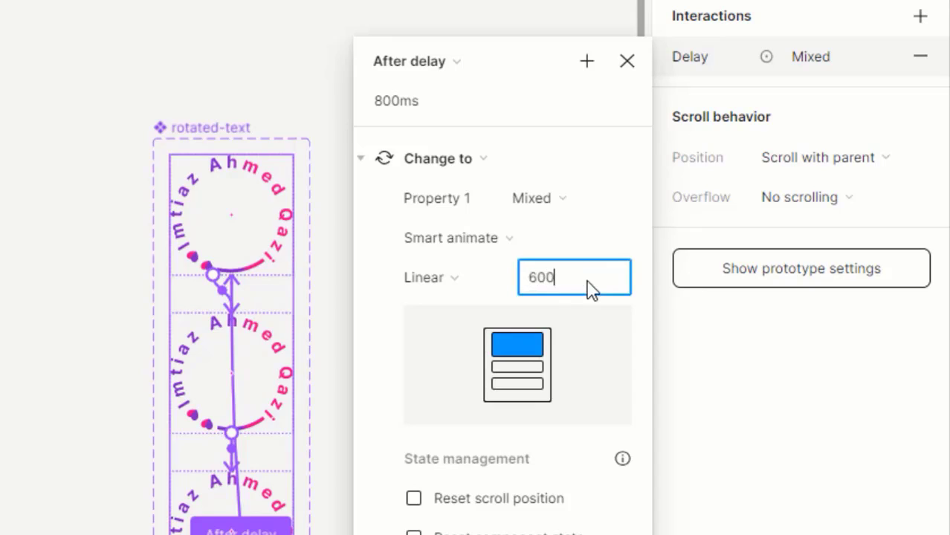
text(00)
key(Return)
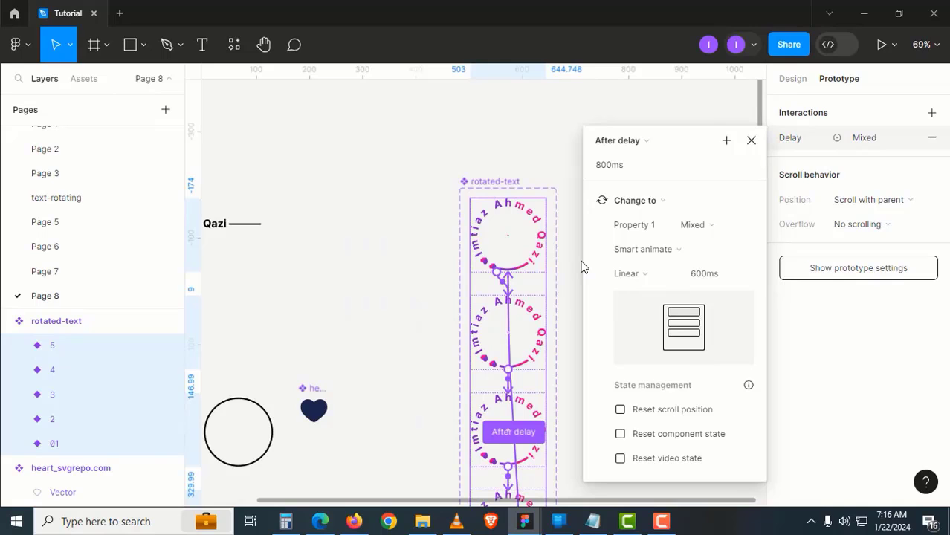
Set the delay before each variant transition to 1ms
scroll(332, 339, down, 2)
scroll(333, 338, right, 2)
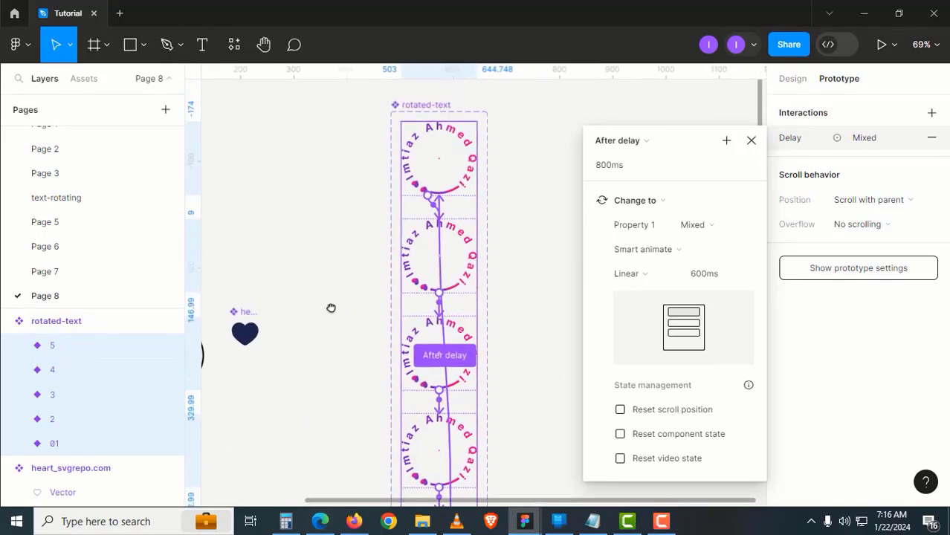
click(630, 170)
text(1)
key(Return)
scroll(499, 262, down, 2)
scroll(499, 261, right, 1)
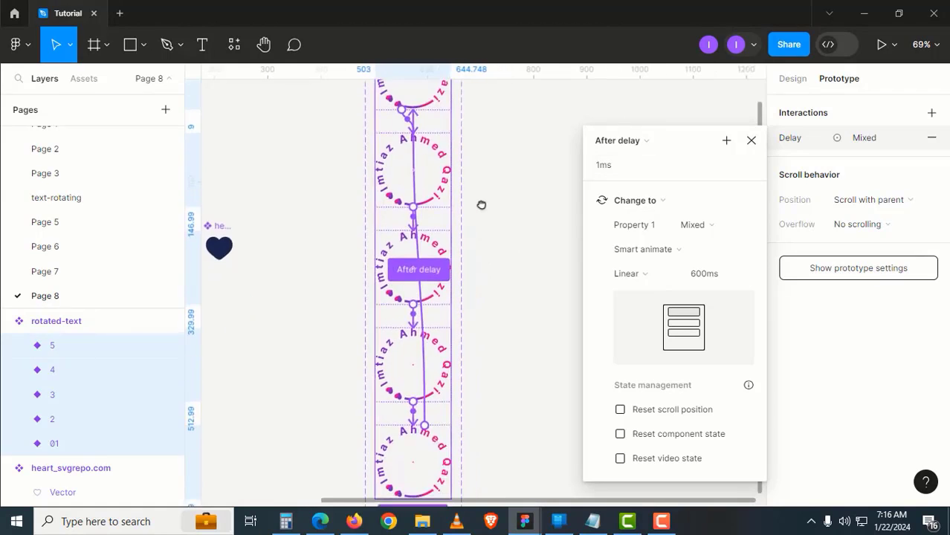
scroll(482, 206, up, 1)
scroll(437, 297, down, 2)
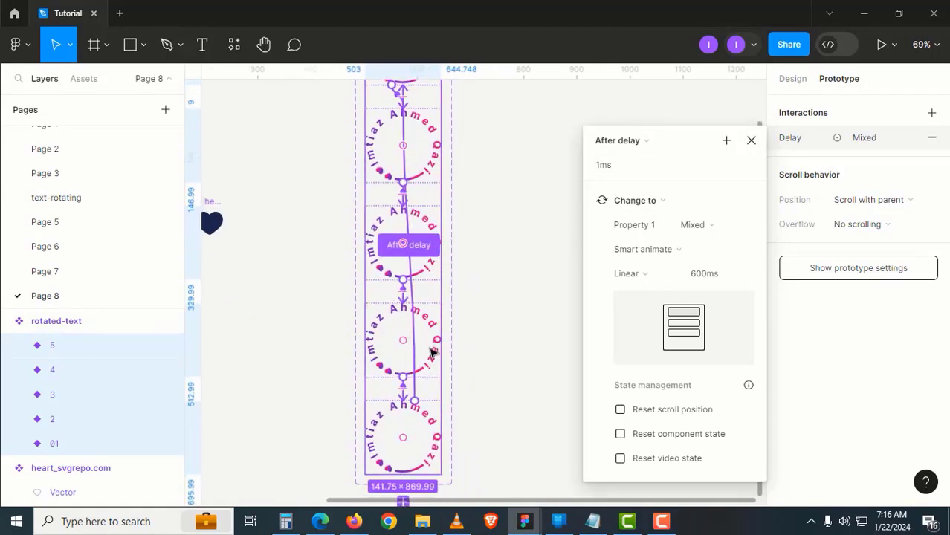
scroll(446, 382, down, 3)
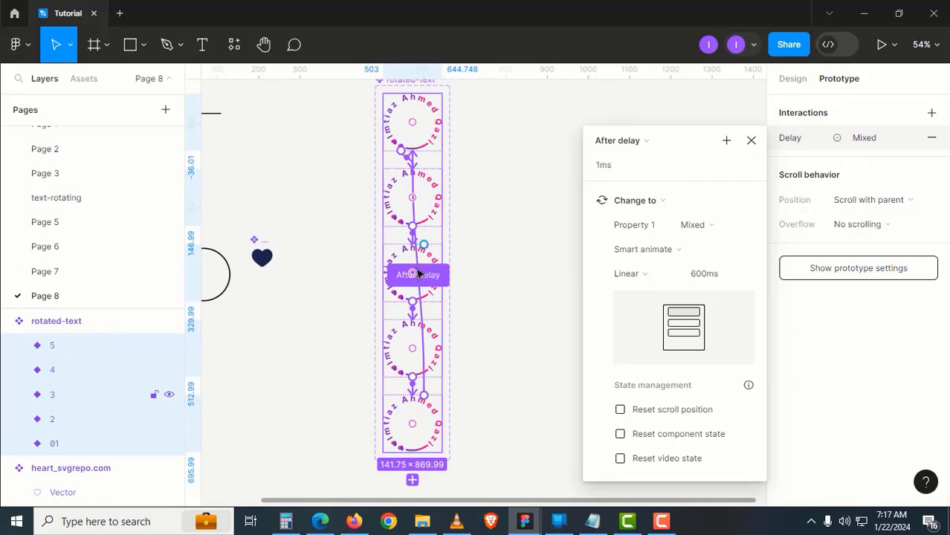
click(513, 252)
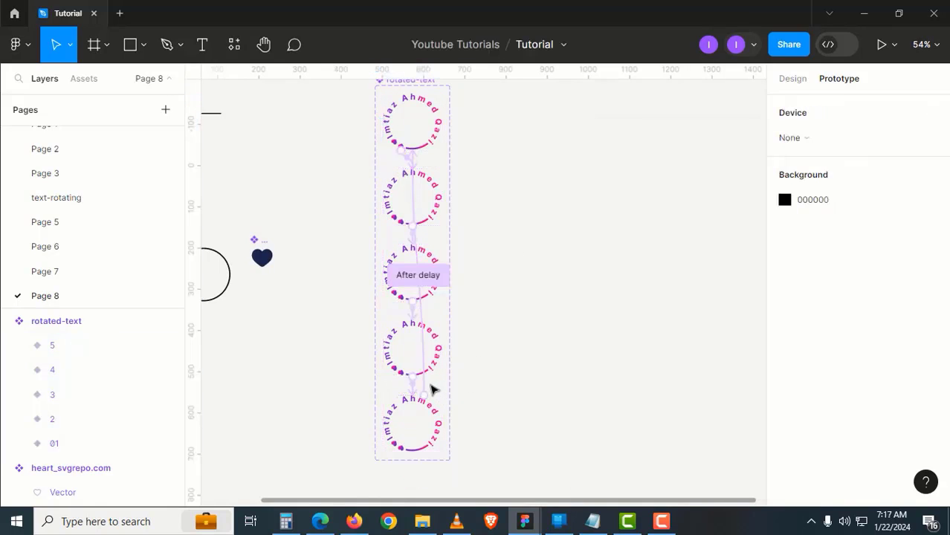
Give the variant 5 to 01 Smart animate transition a 2400ms duration
click(428, 387)
drag(441, 422, 651, 291)
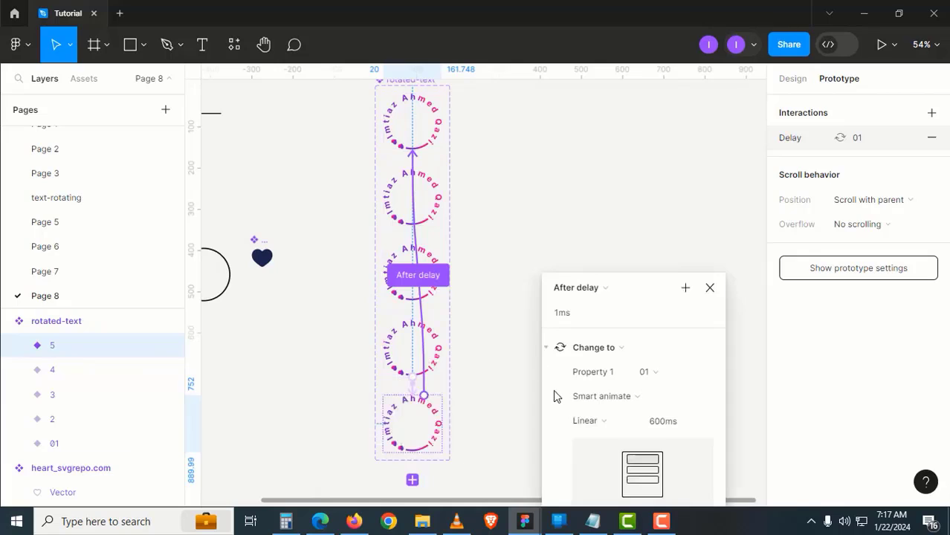
click(662, 429)
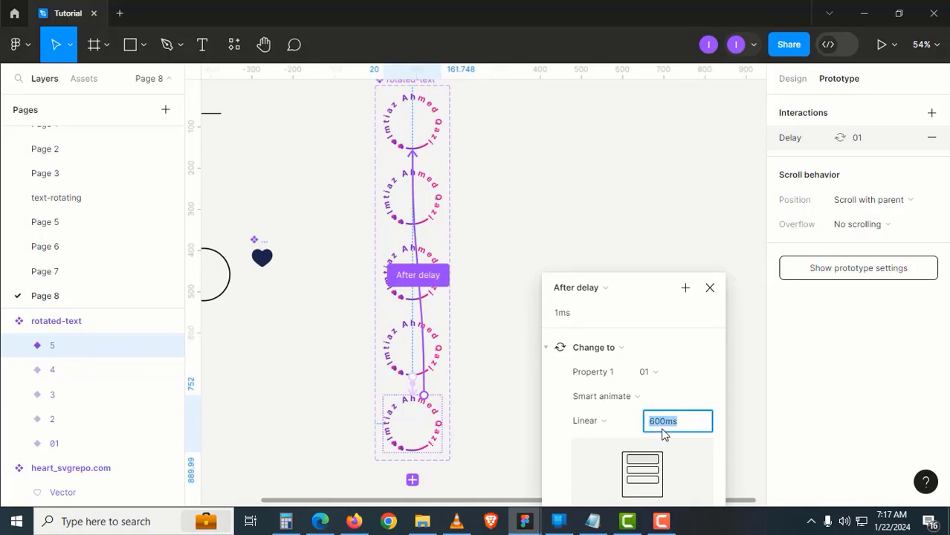
text(2400)
key(Return)
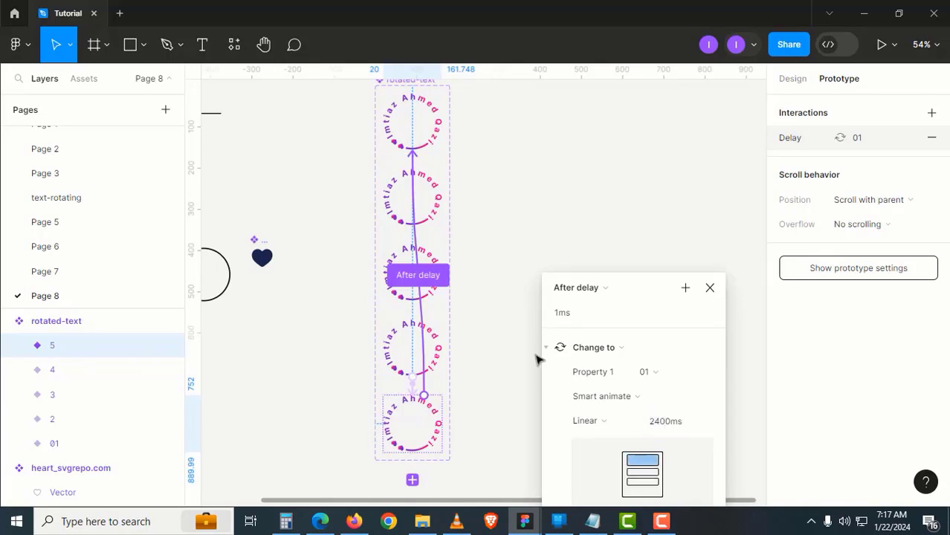
click(480, 371)
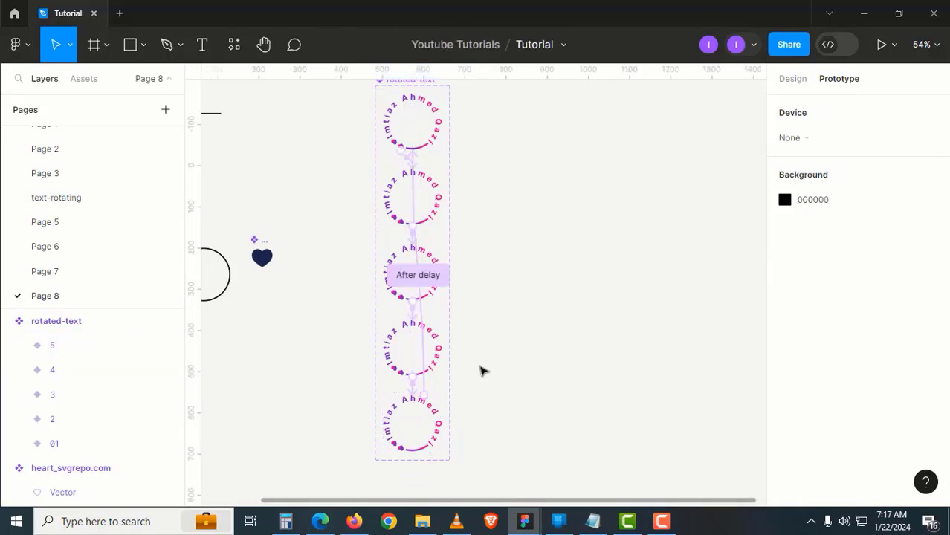
Rotate the main circle frame inside variant 2 to -45°
click(795, 80)
scroll(445, 264, up, 1)
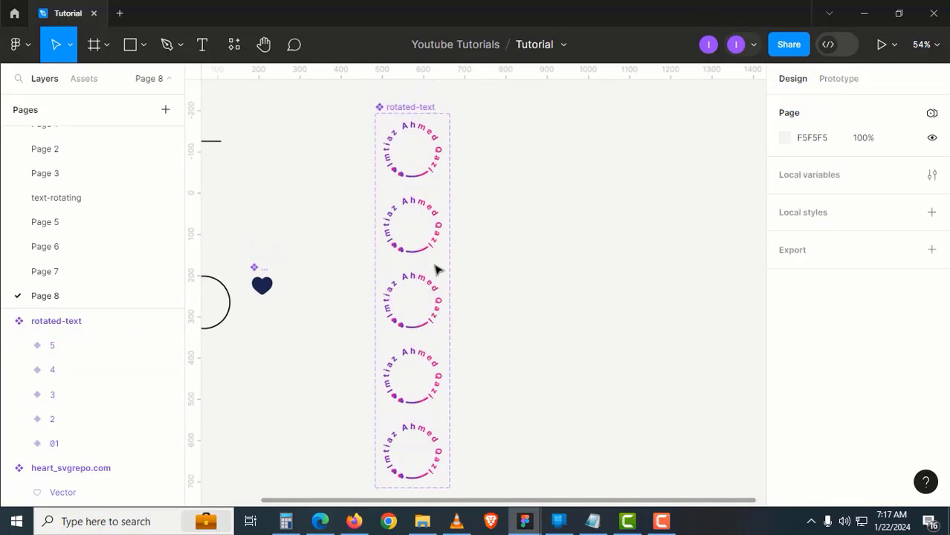
ctrl+scroll(394, 258, up, 3)
ctrl+scroll(392, 256, up, 2)
scroll(464, 226, up, 2)
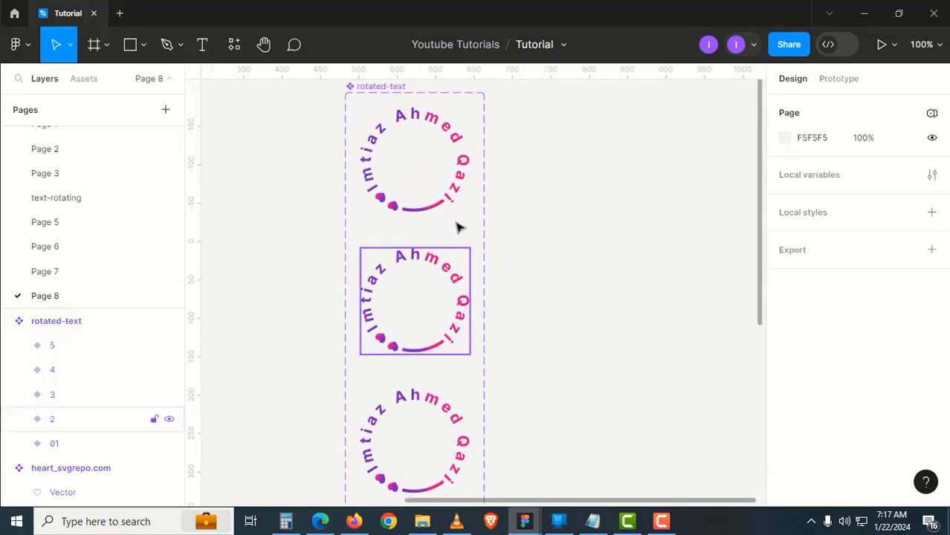
click(429, 275)
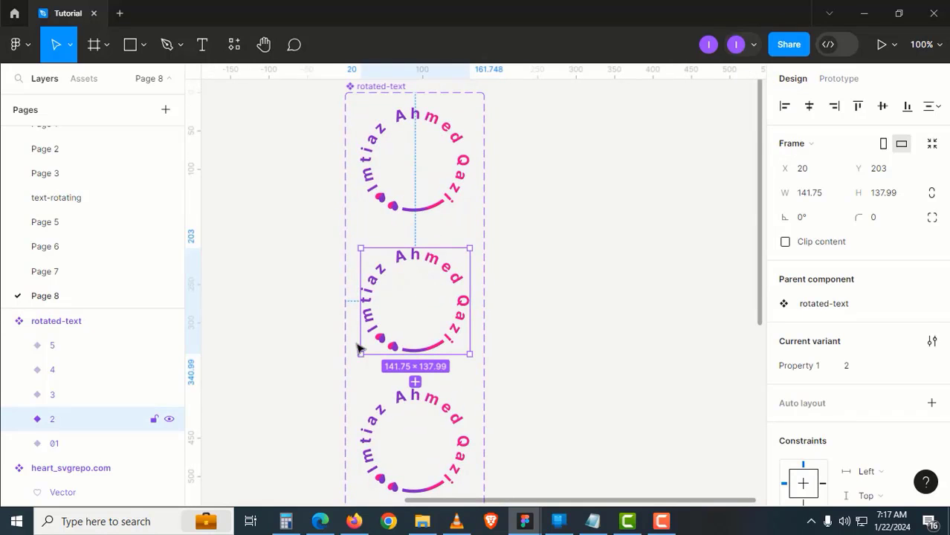
click(19, 419)
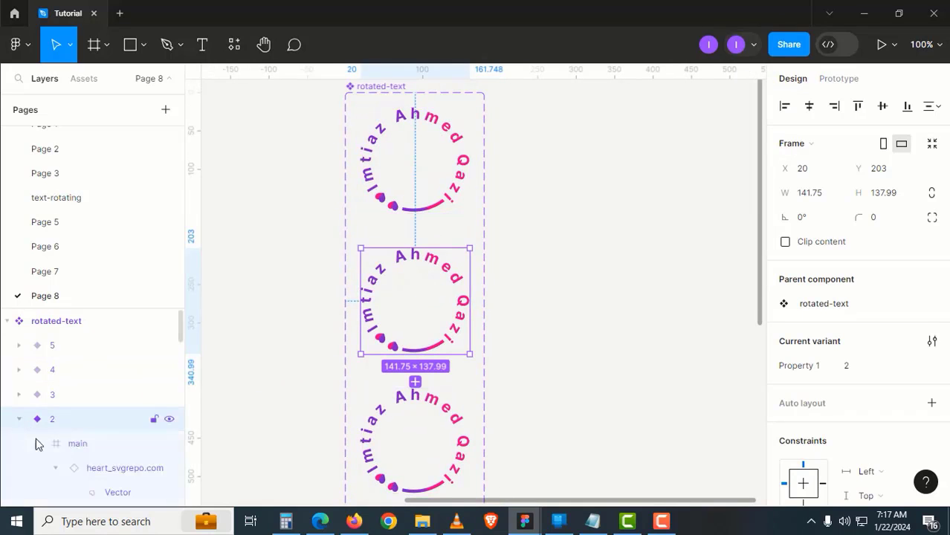
click(94, 445)
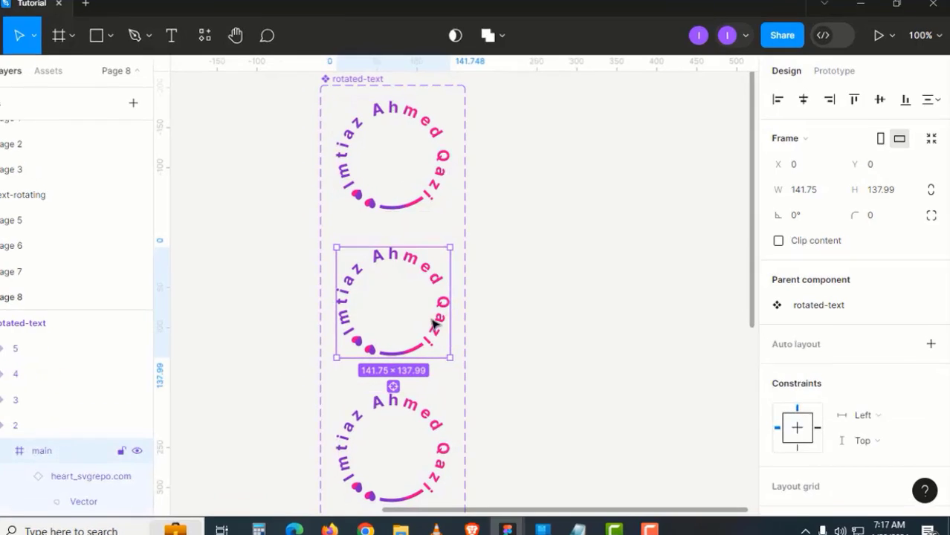
click(815, 215)
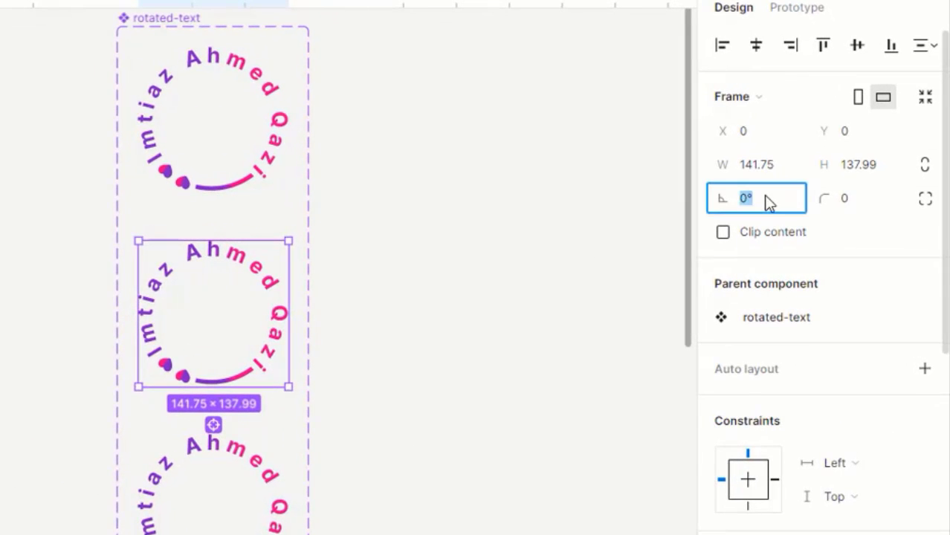
text(-45)
key(Return)
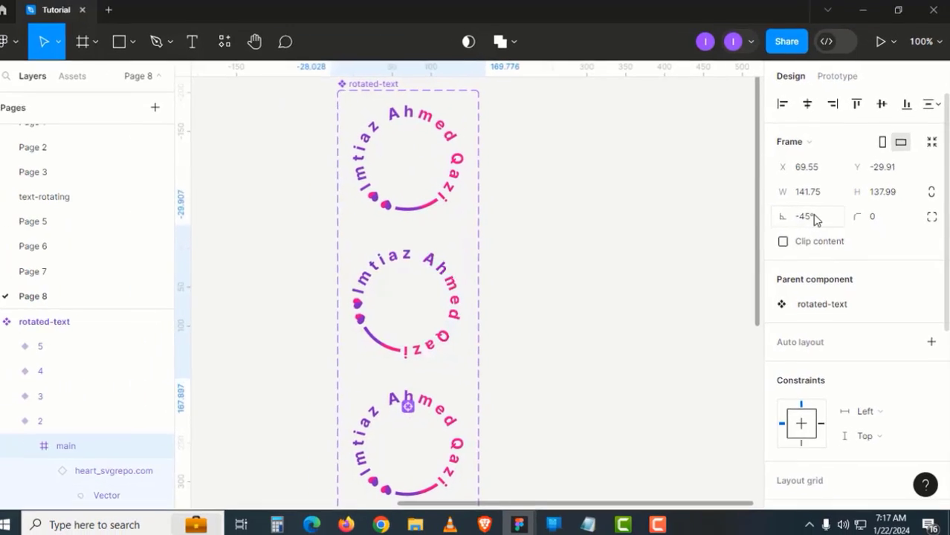
Rotate the main circle frame inside variant 3 to -90°
scroll(568, 380, down, 3)
click(466, 310)
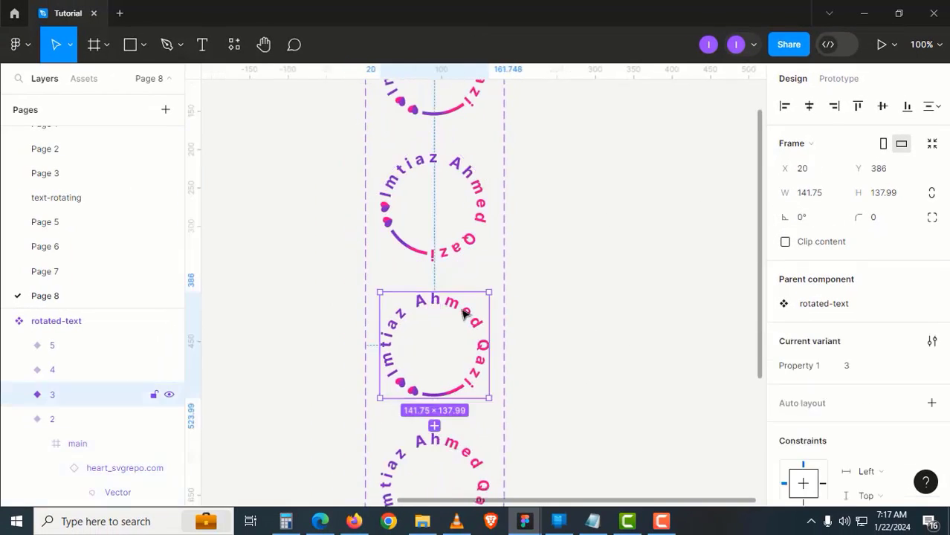
click(465, 311)
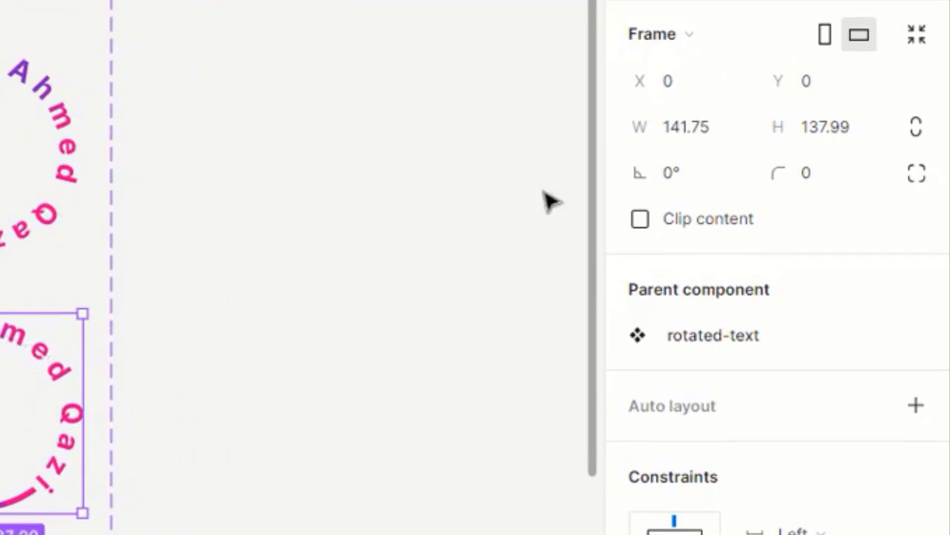
click(672, 171)
text(-9)
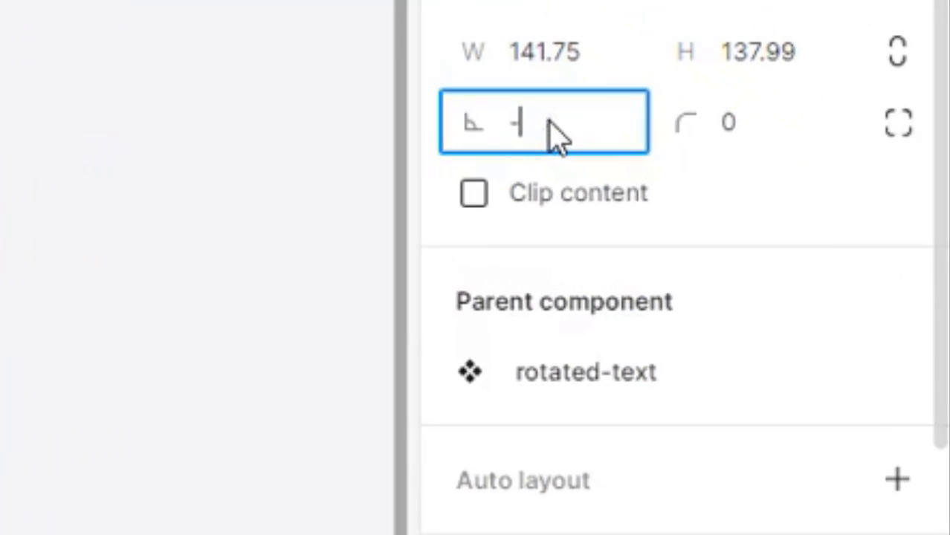
text(0)
key(Return)
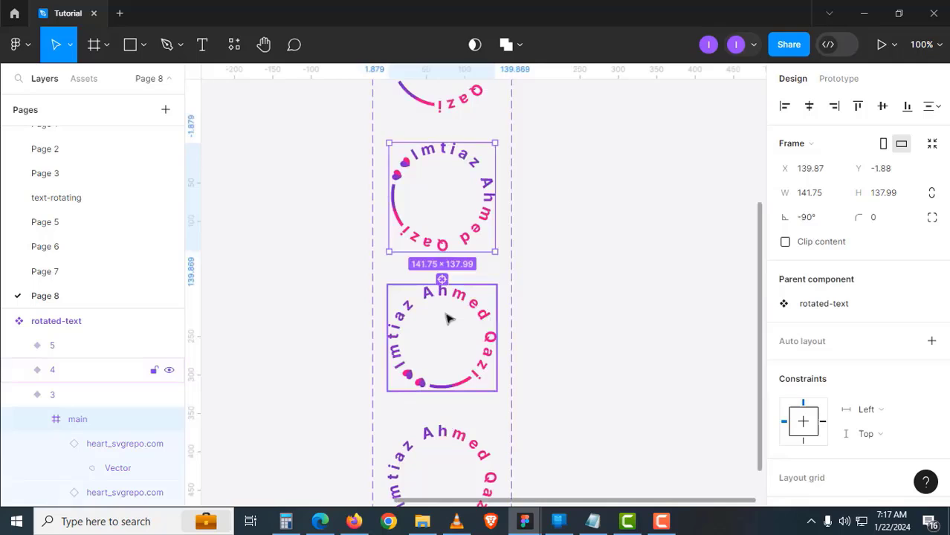
Rotate the main circle frame inside variant 4 to -135°
click(446, 318)
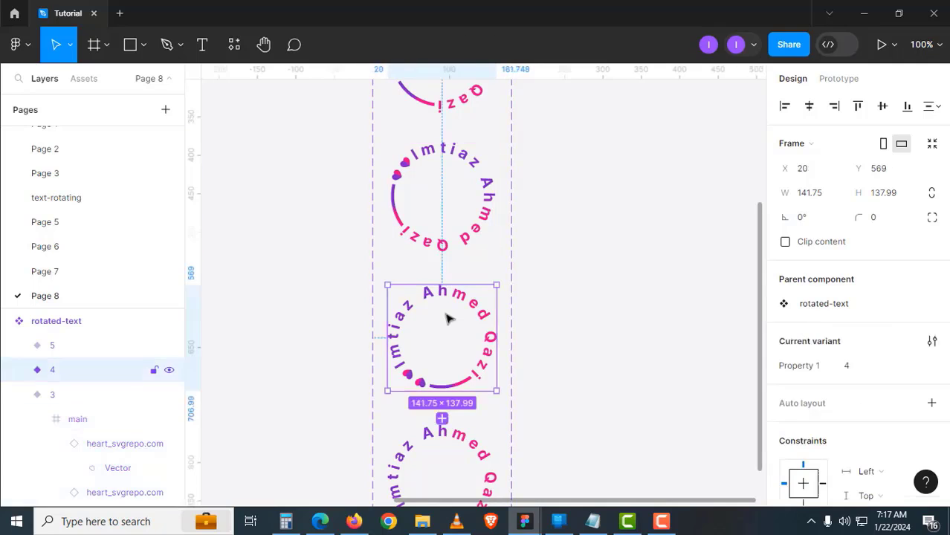
click(16, 376)
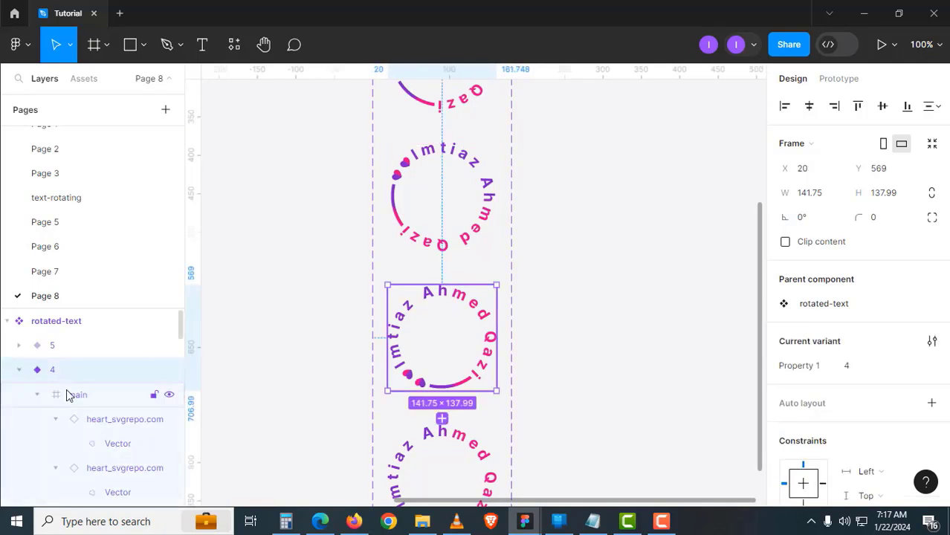
click(71, 393)
click(814, 218)
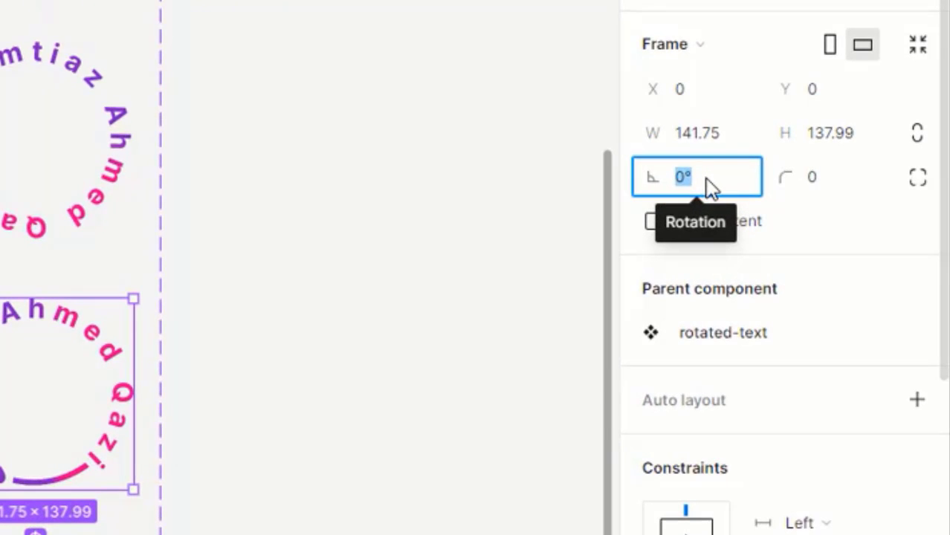
text(-135)
key(Return)
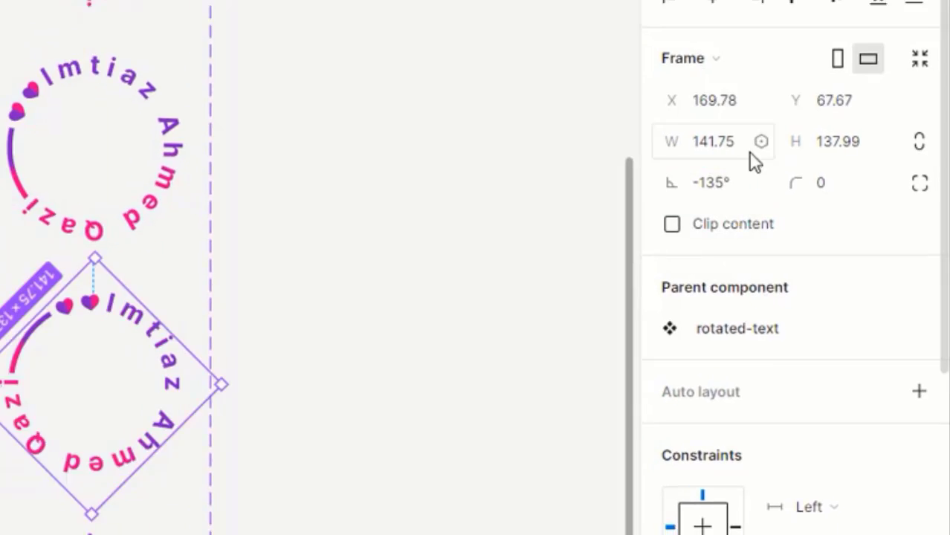
Rotate the main circle frame inside variant 5 by -180° (reading 180°)
click(459, 276)
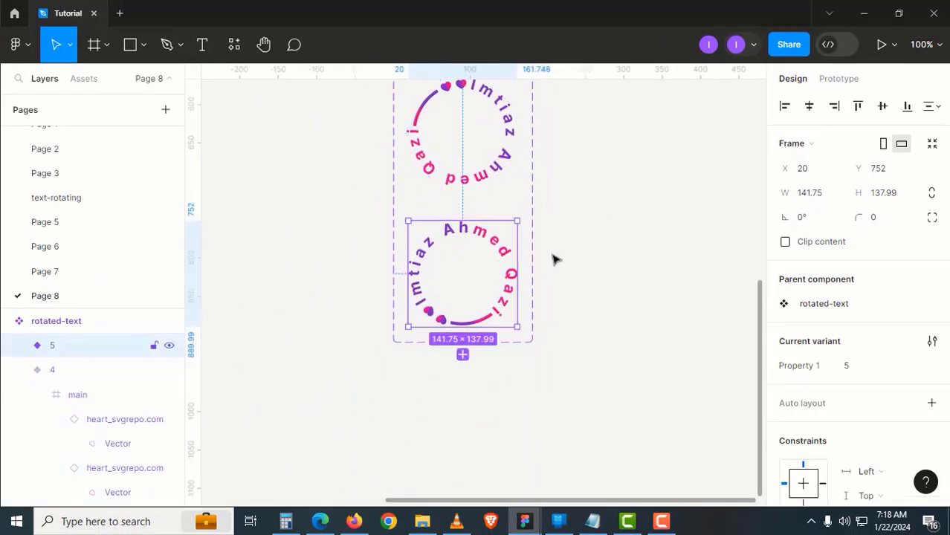
click(20, 346)
click(89, 364)
click(816, 214)
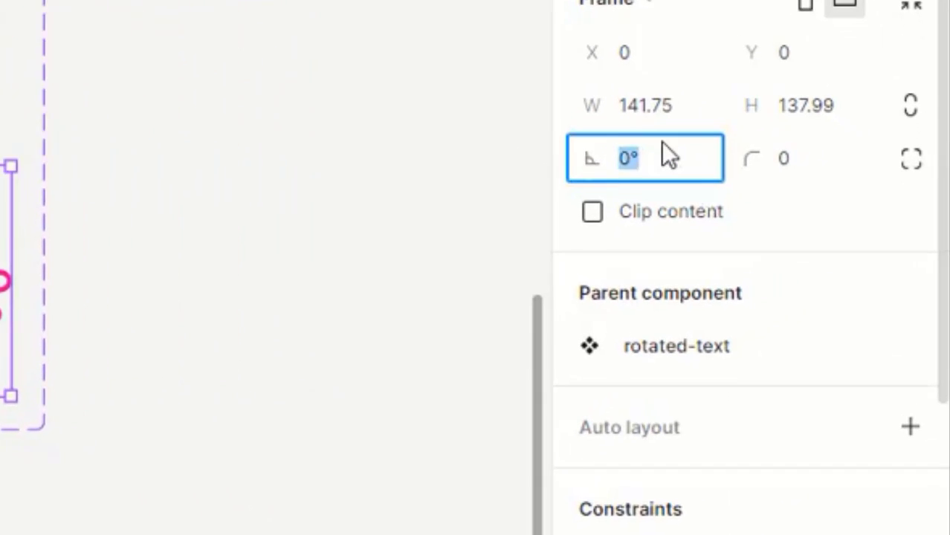
text(-180)
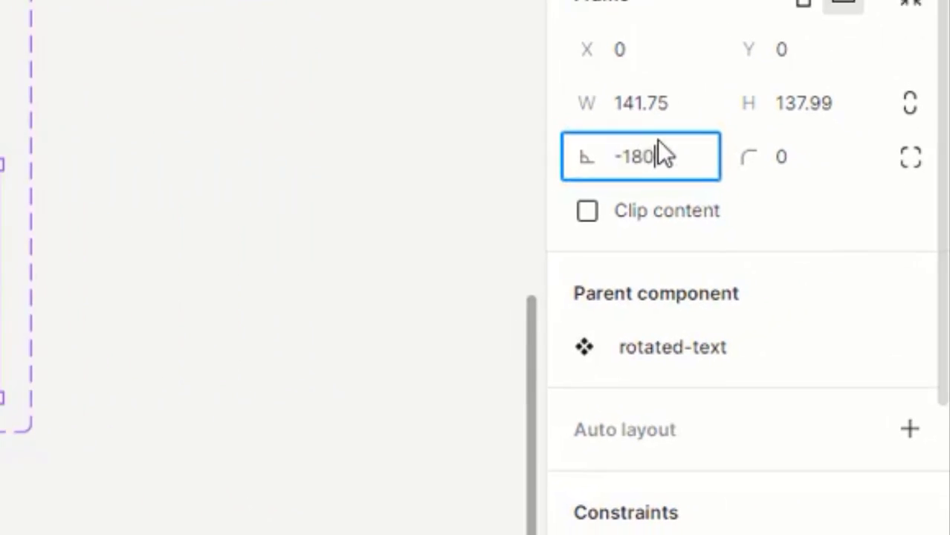
key(Return)
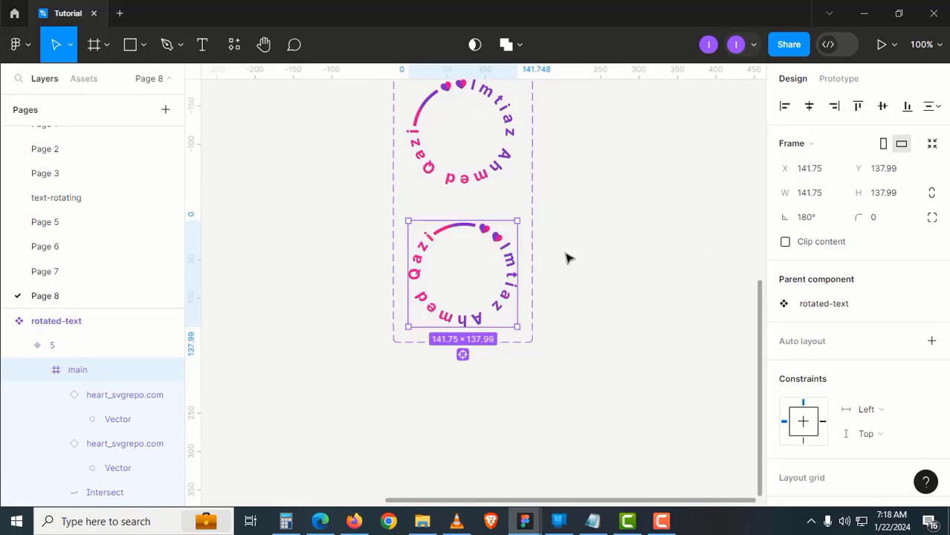
click(564, 258)
Create an instance of the top variant and place it right of the component set
scroll(520, 282, up, 5)
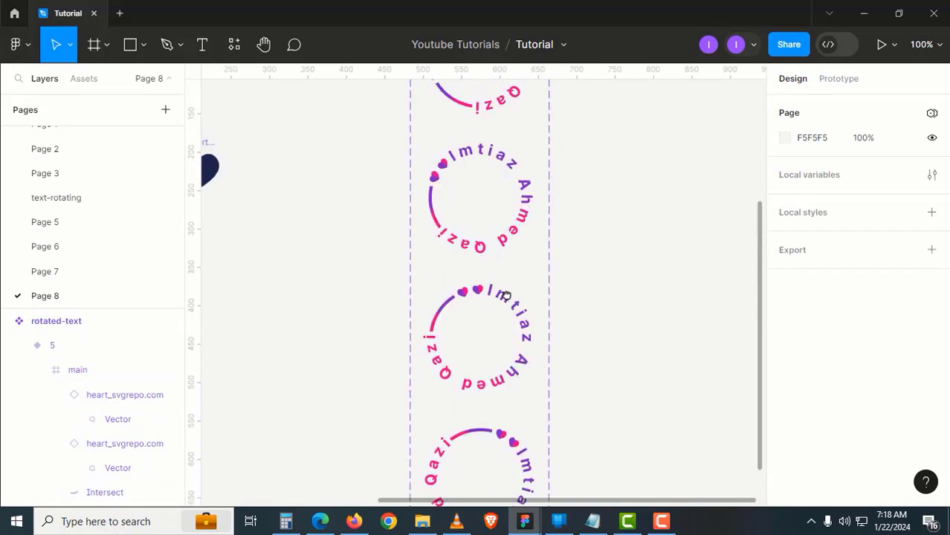
key(ctrl+minus)
drag(524, 264, 526, 323)
drag(528, 219, 510, 248)
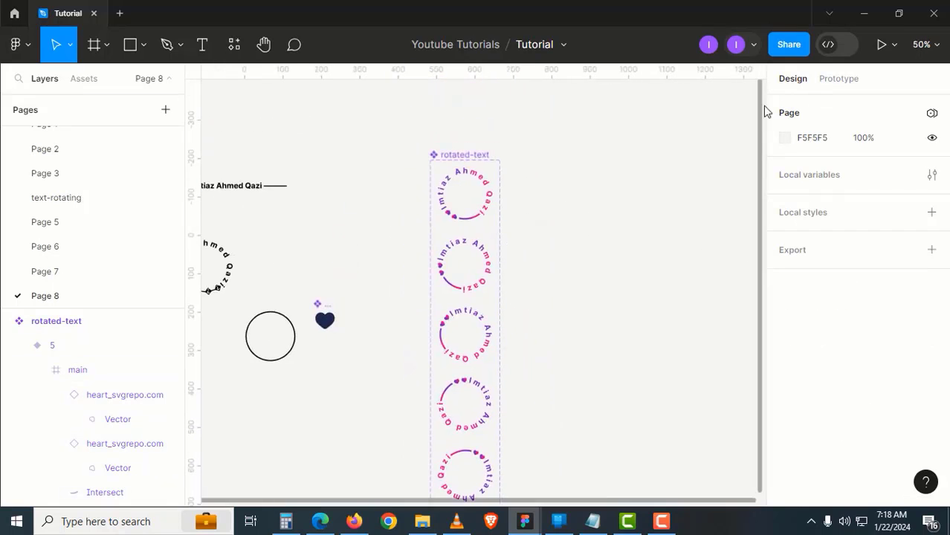
click(467, 211)
alt+drag(478, 201, 641, 186)
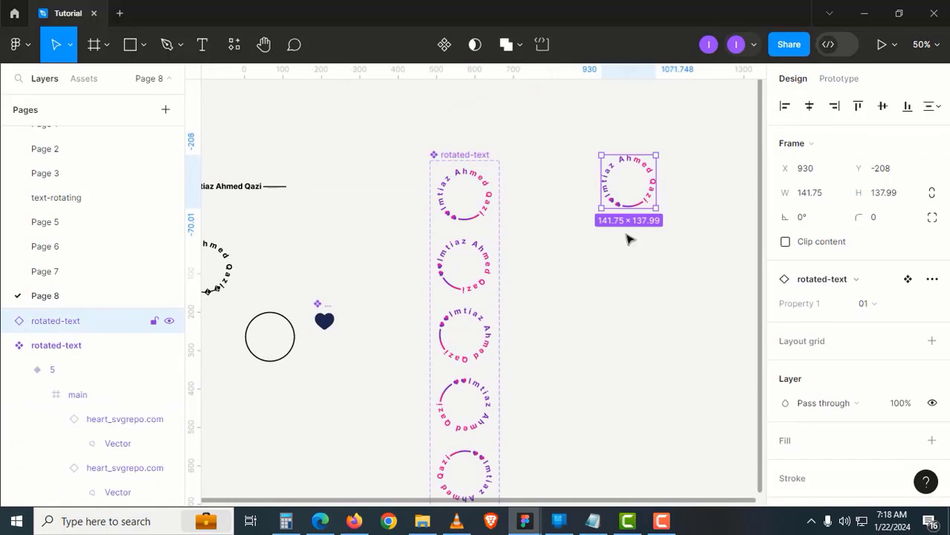
drag(618, 254, 564, 276)
scroll(585, 198, up, 3)
drag(578, 206, 567, 216)
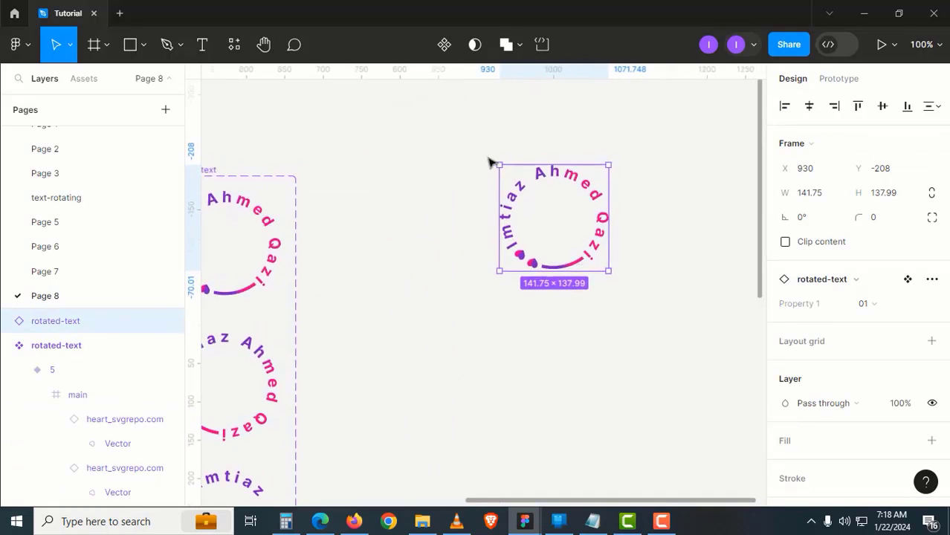
Draw Frame 1 (214×195) around the circle instance
key(f)
drag(475, 146, 641, 297)
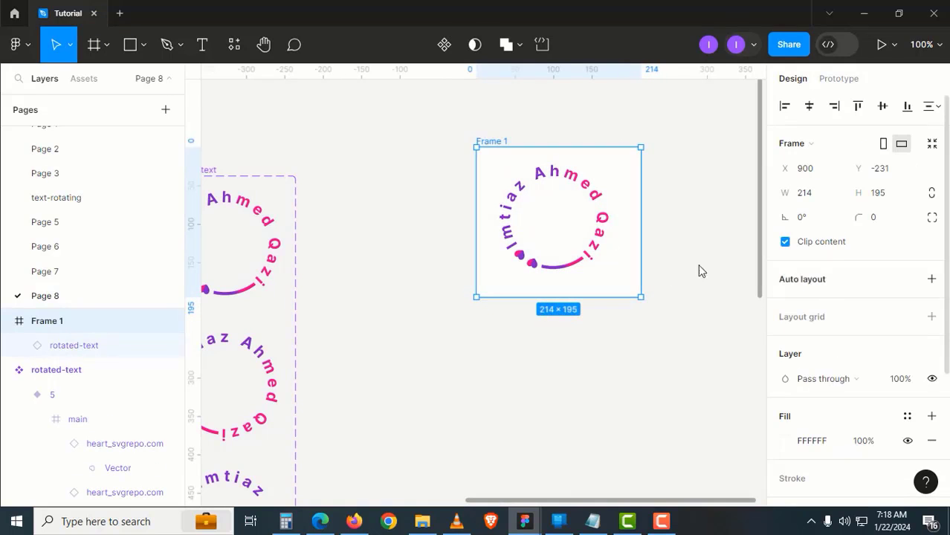
click(496, 151)
click(496, 148)
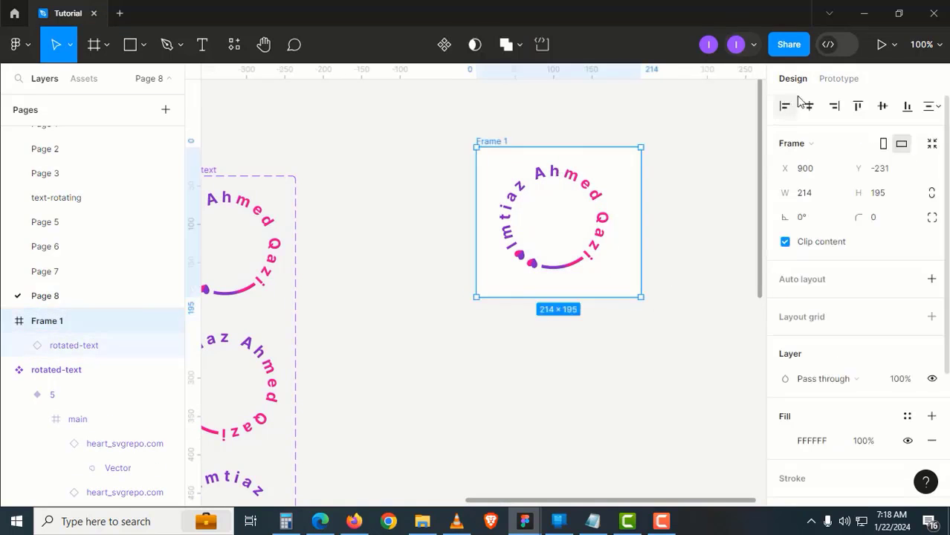
Make Frame 1 the Flow 1 starting point
click(837, 79)
click(931, 112)
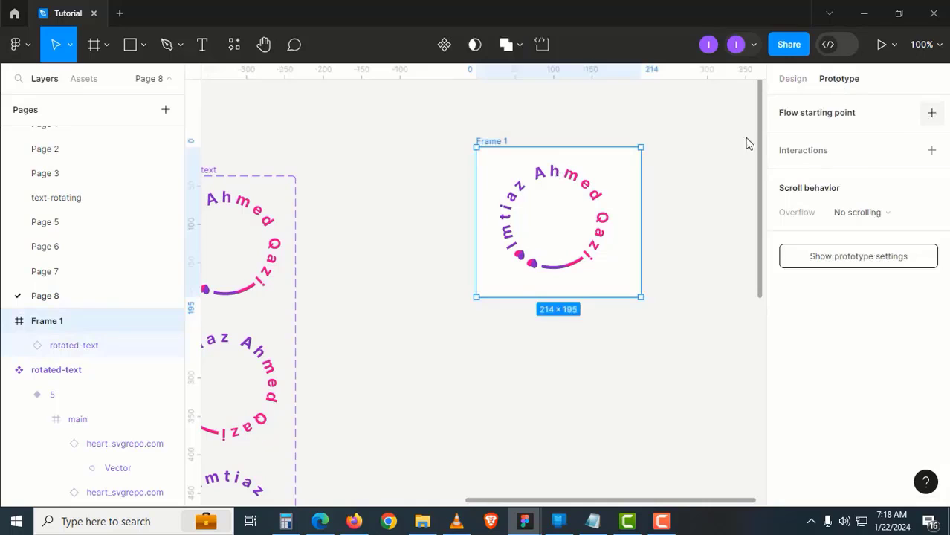
click(549, 110)
click(509, 142)
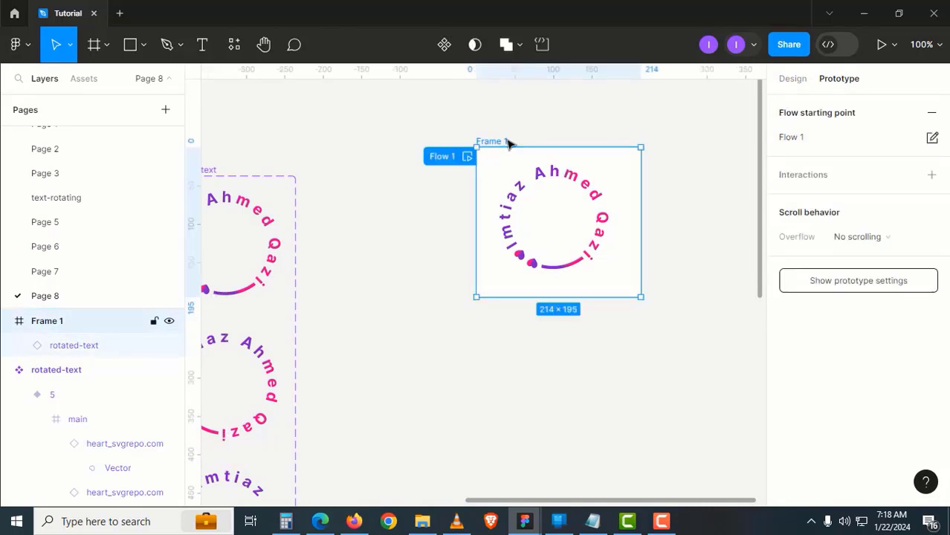
Present Frame 1's prototype and show the Flows panel listing Flow 1
click(881, 46)
click(66, 49)
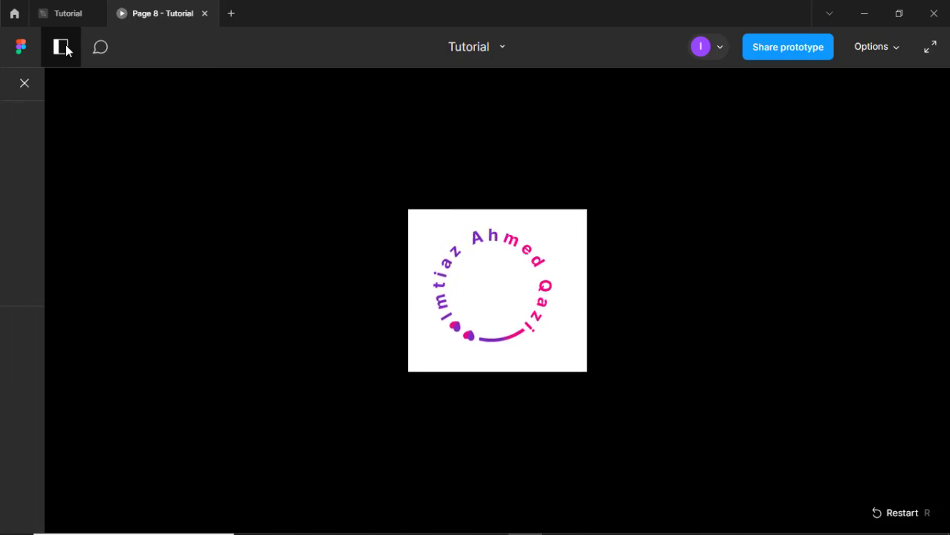